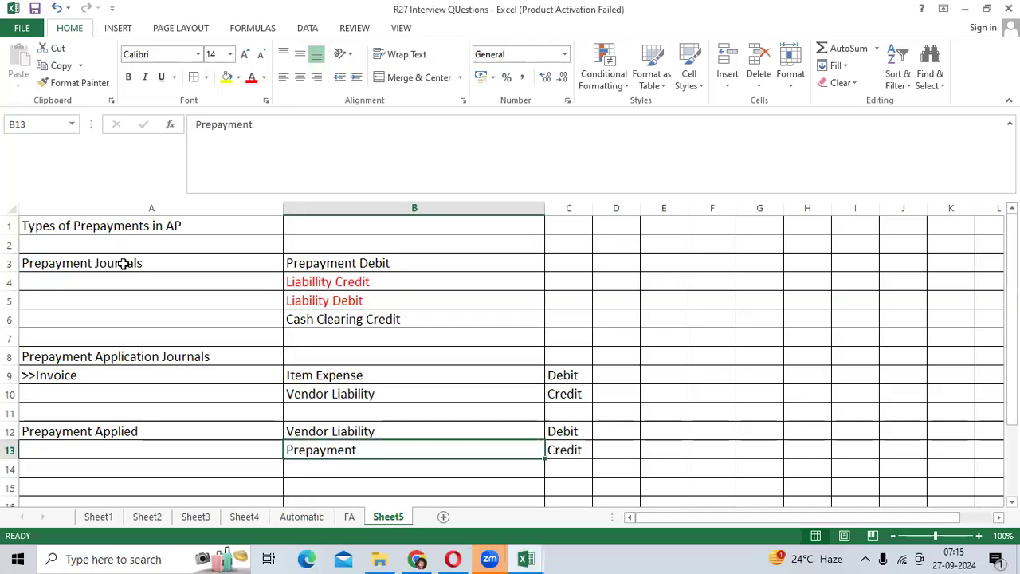
Step: Fill the Prepayment Application Journals heading in A8 yellow and widen column C
left_click(160, 357)
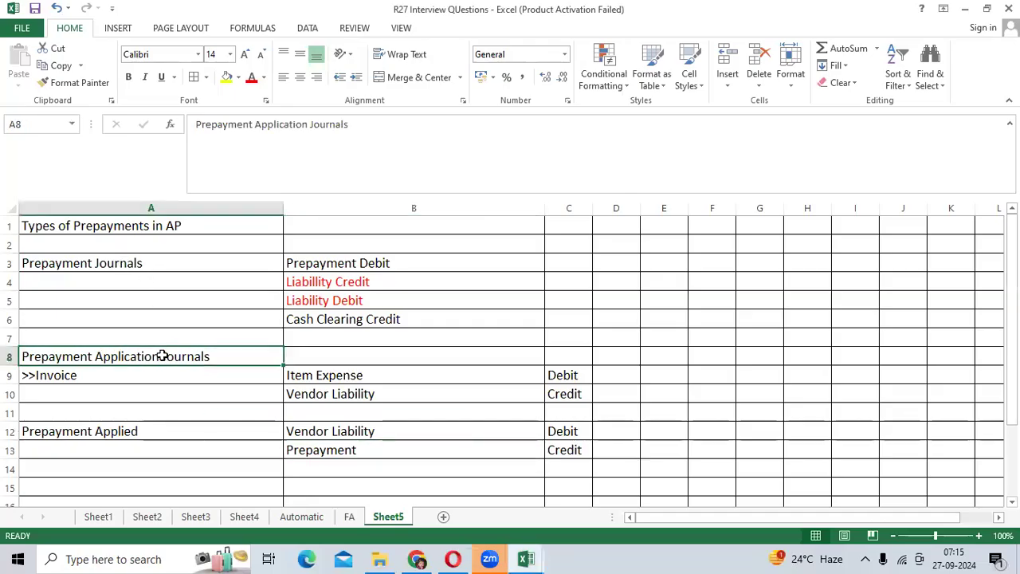
left_click(228, 76)
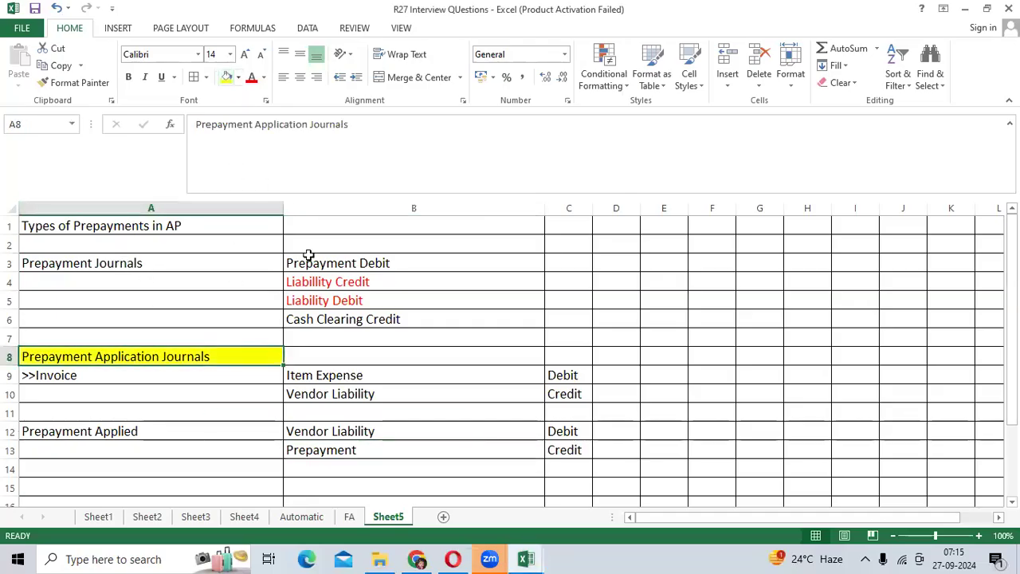
left_click(510, 259)
left_click_drag(592, 207, 697, 207)
Step: Enter 10000 as the Prepayment Debit in C3 and the Liability Credit in D4
left_click(623, 267)
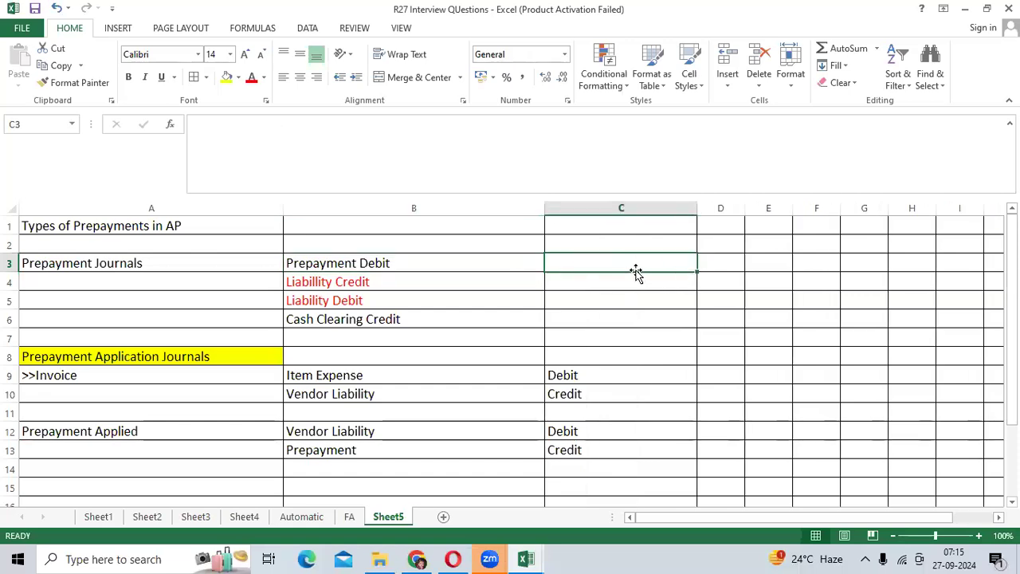
type("10000")
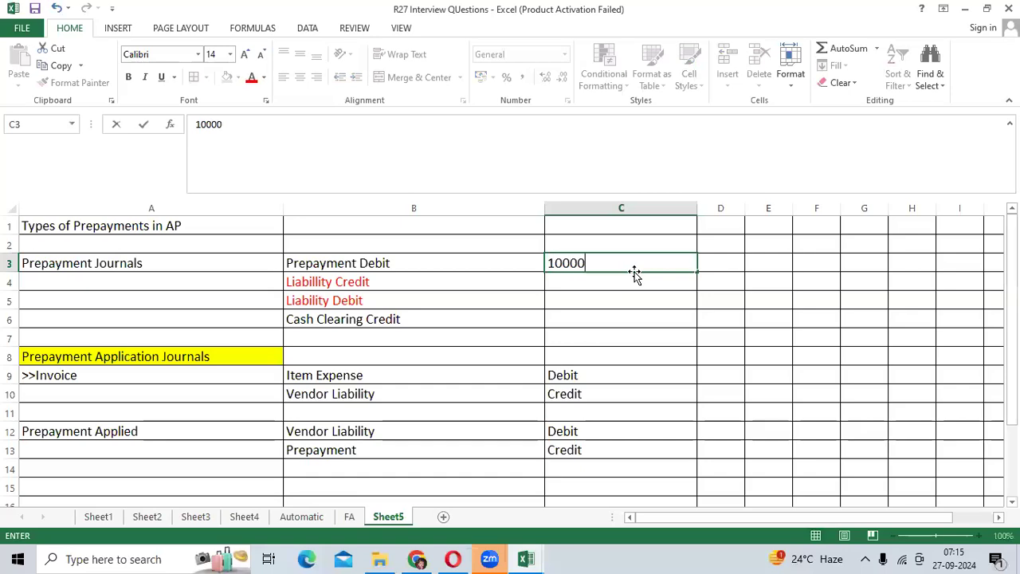
key("Tab")
left_click(634, 272)
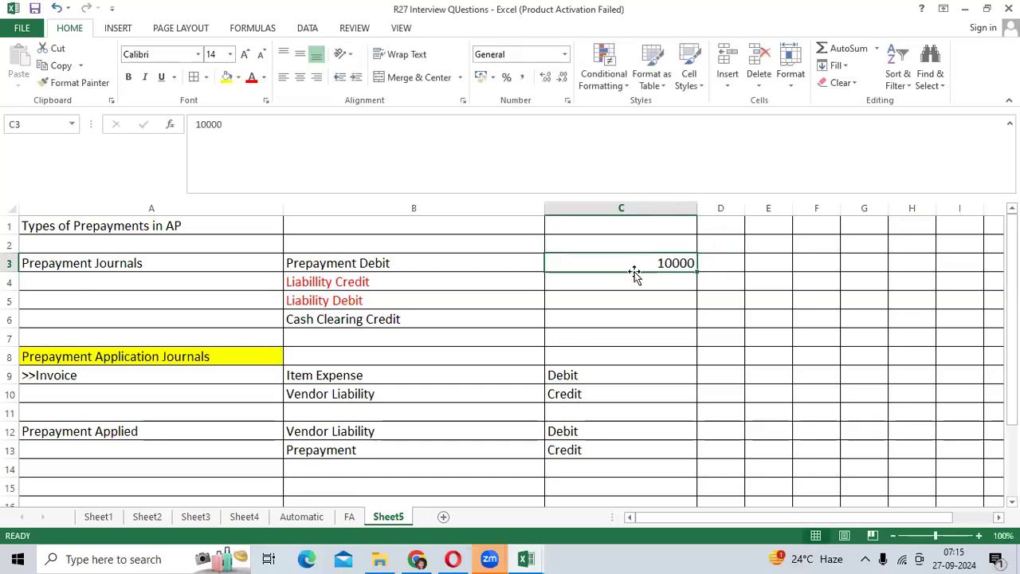
key("Down")
key("Right")
type("10")
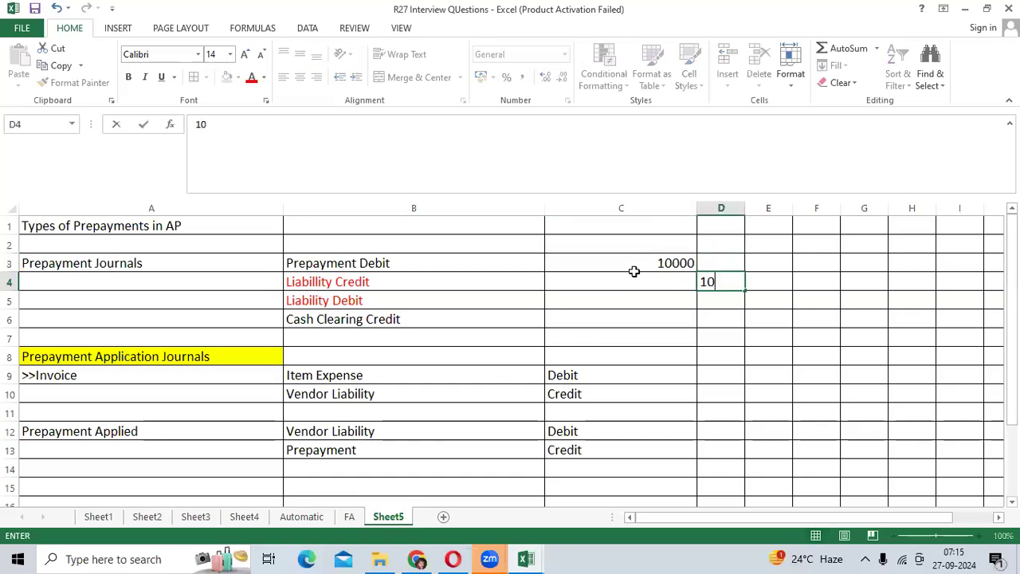
key("Return")
Step: Enter 10000 as the Liability Debit in C5 and the Cash Clearing Credit in D6
key("Left")
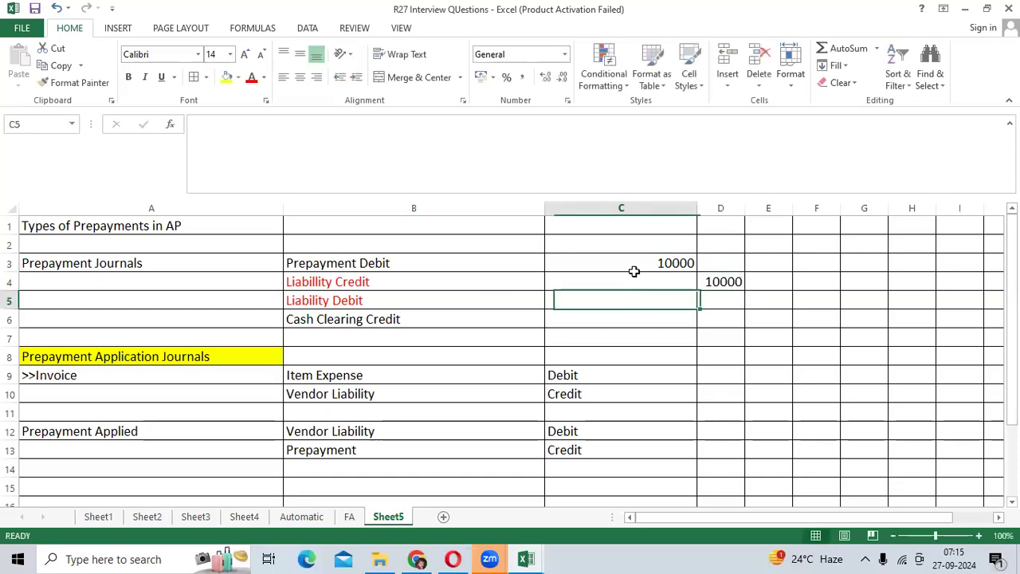
type("1000")
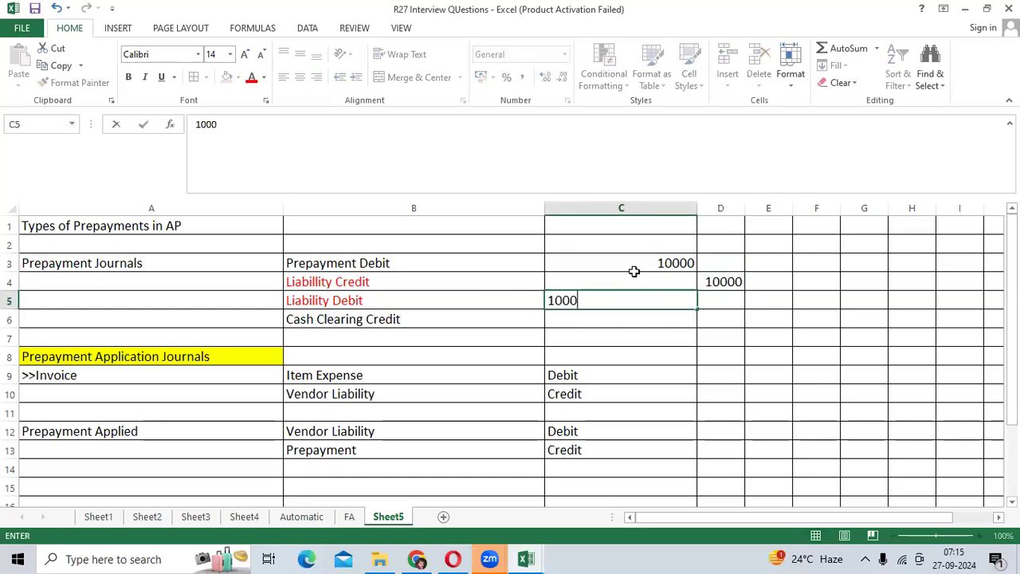
type("0")
key("Right")
key("Down")
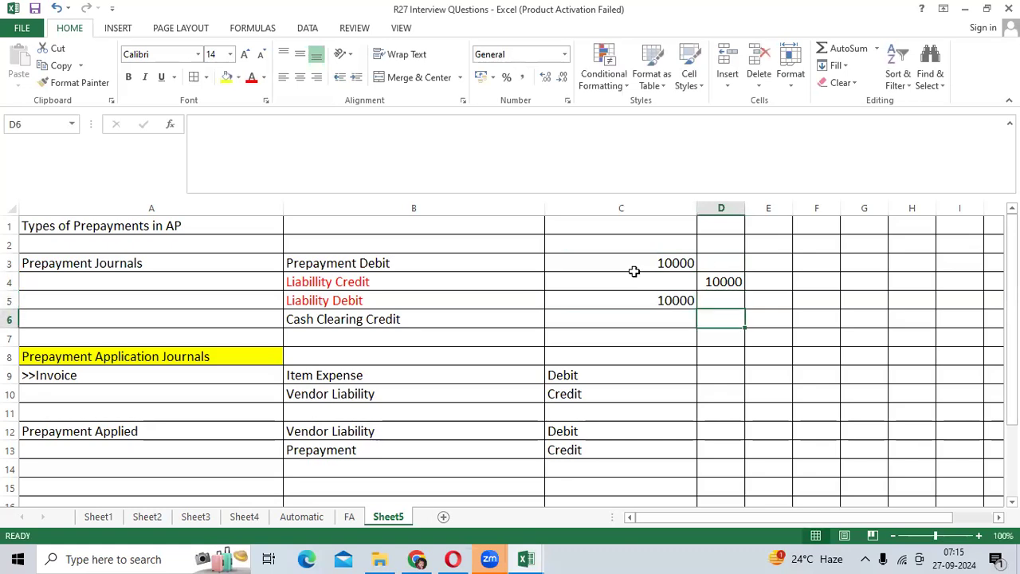
type("10000")
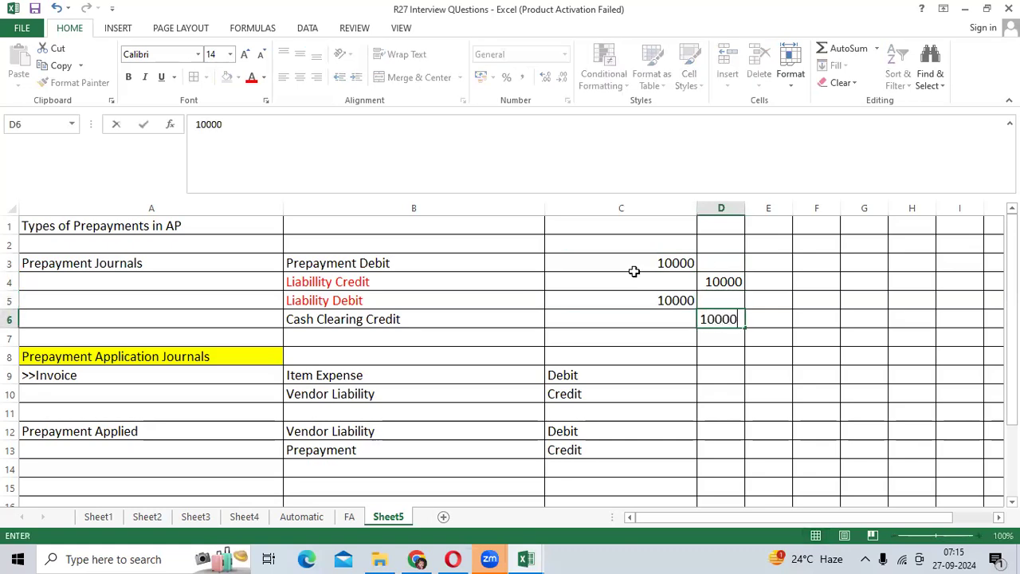
key("Right")
Step: Copy the 10000 from C5 into D9, E10, D12 and E13, widening column D
left_click(677, 299)
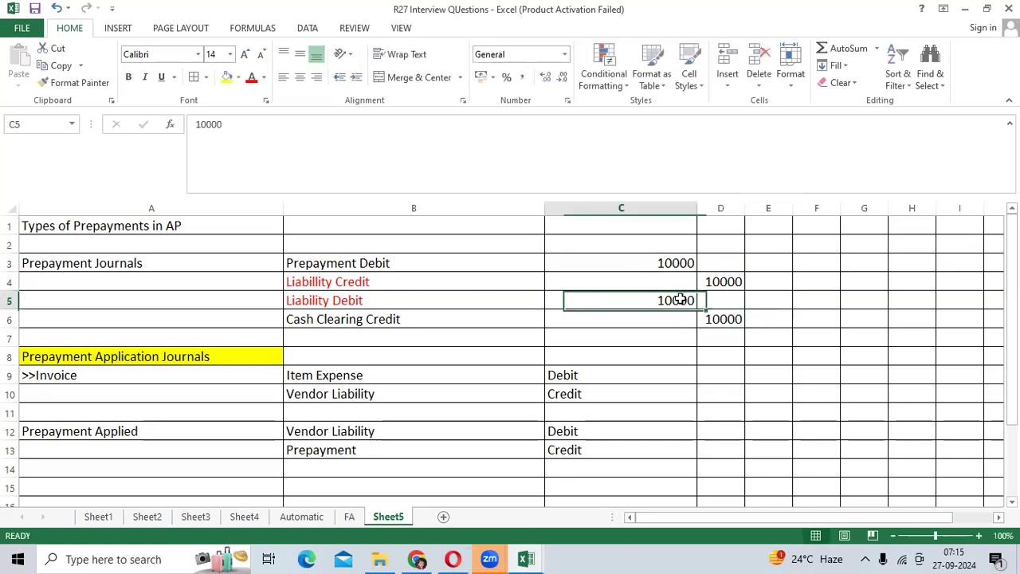
key("ctrl+c")
left_click(713, 371)
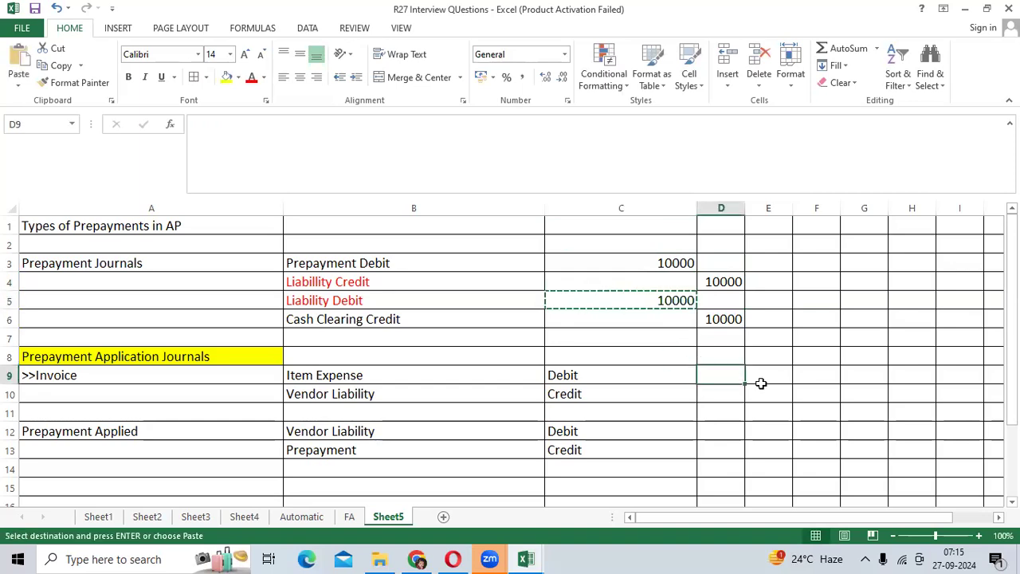
key("ctrl+v")
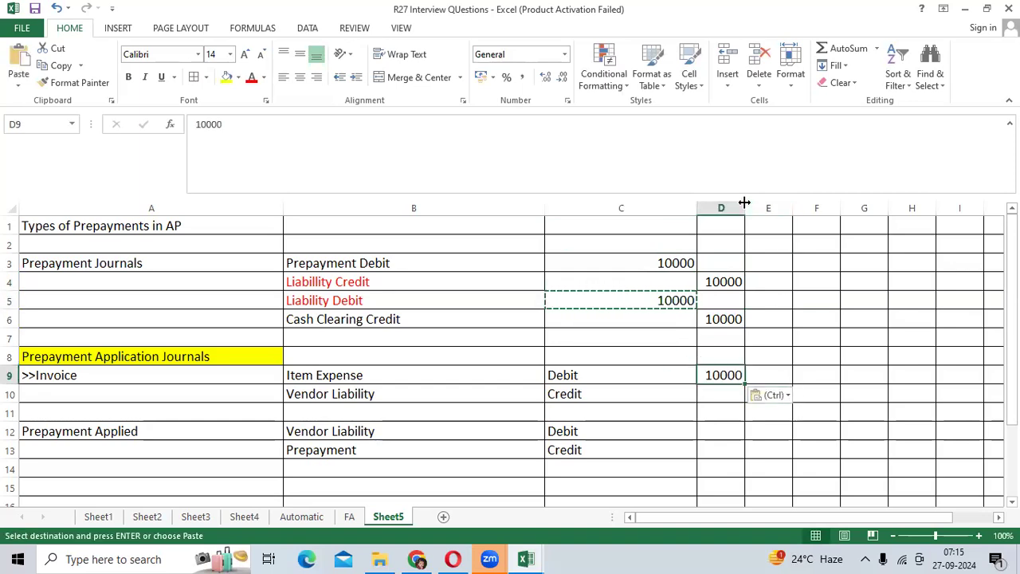
left_click_drag(744, 207, 889, 207)
left_click(849, 391)
key("ctrl+v")
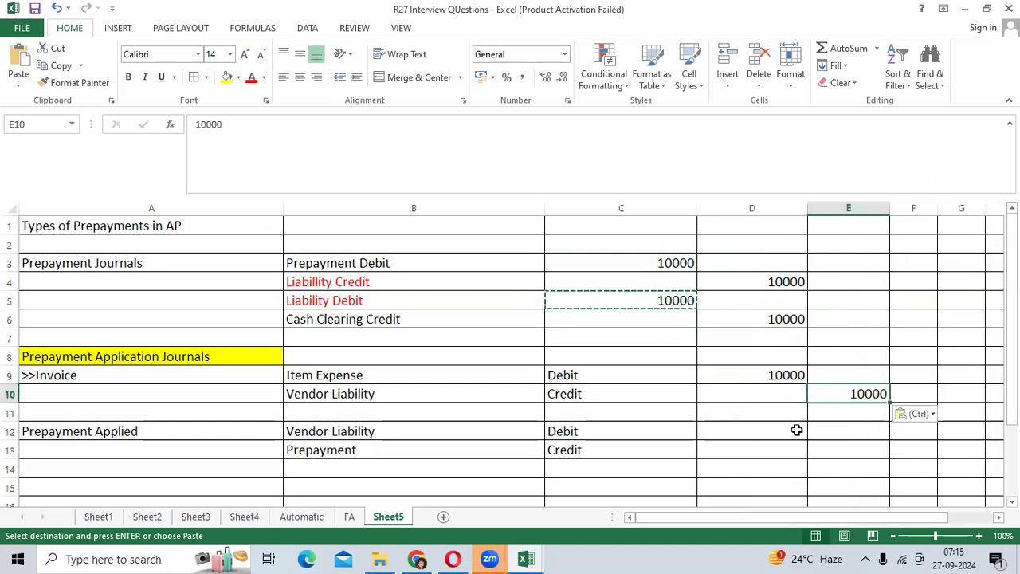
left_click(797, 430)
key("ctrl+v")
left_click(880, 448)
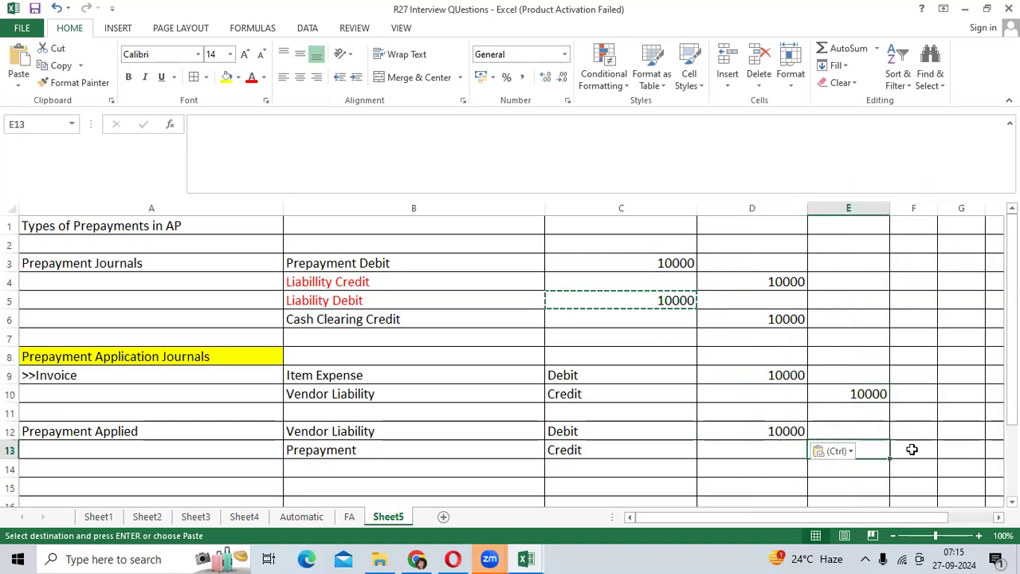
key("ctrl+v")
key("Escape")
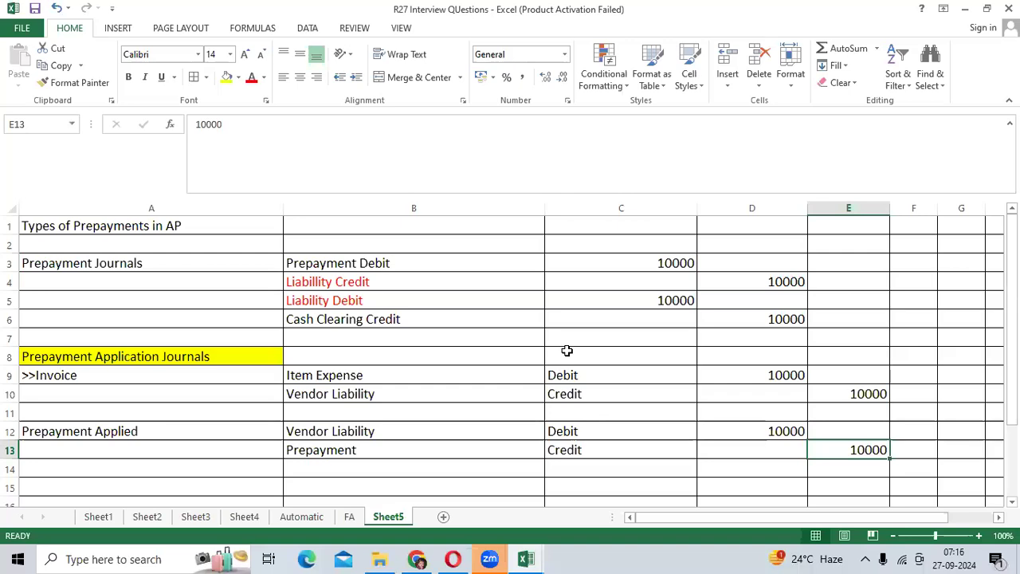
Step: Add example rows Prepayment 10000 in row 16 and Created Invoice 8000 in row 17
scroll(551, 337, "down", 2)
scroll(569, 353, "down", 2)
scroll(387, 351, "up", 1)
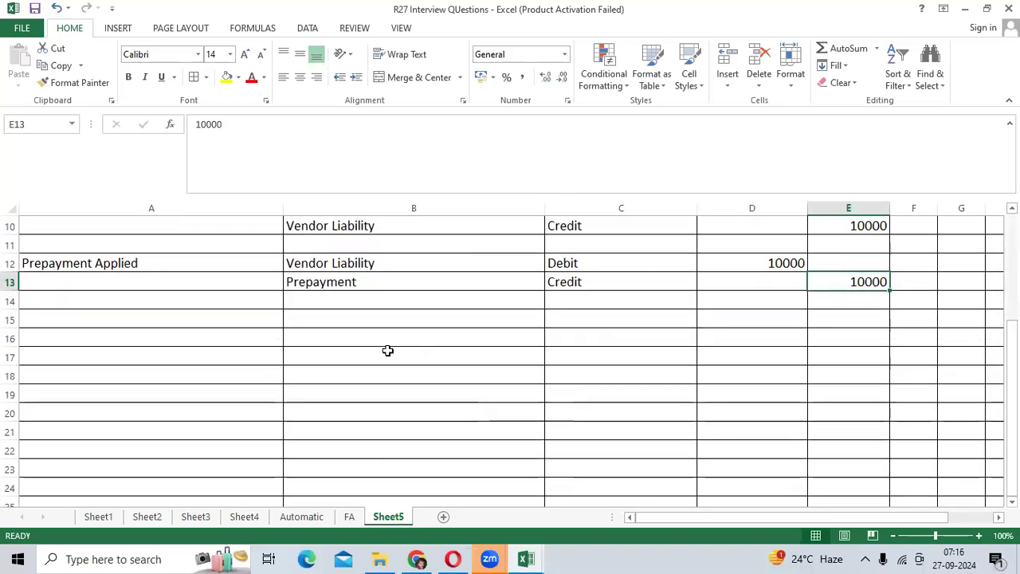
left_click(243, 339)
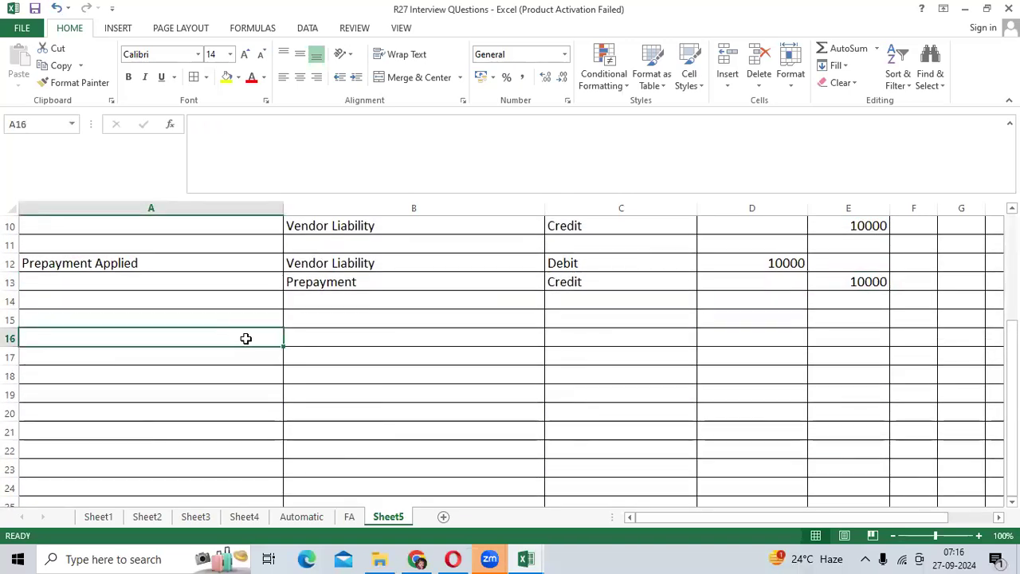
type("Pr")
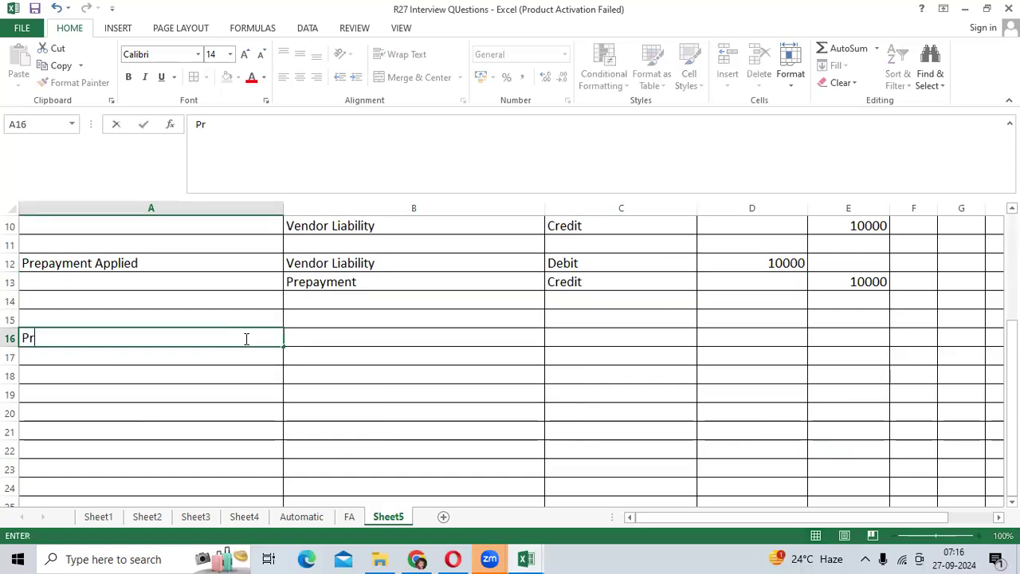
type("epayment")
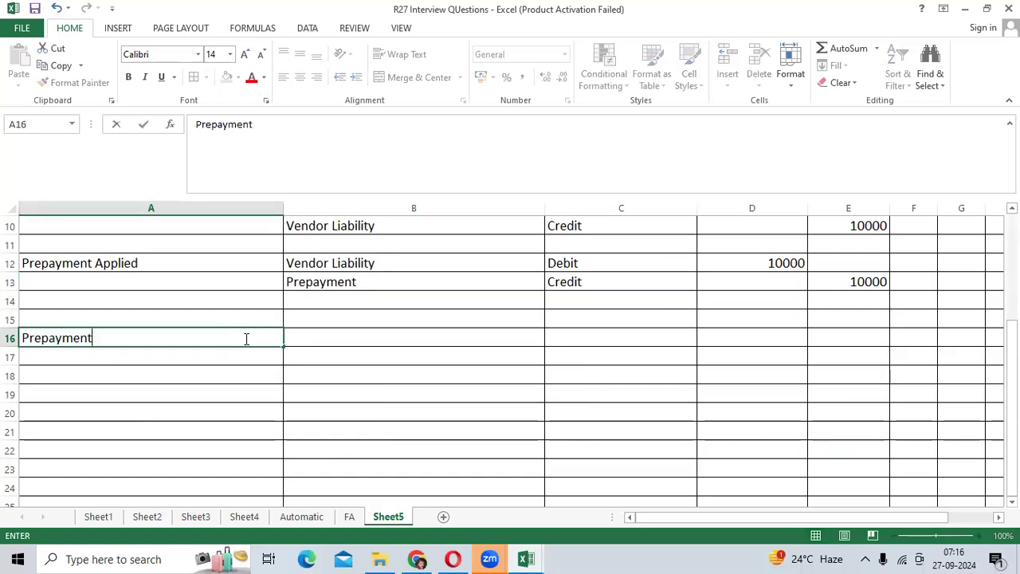
key("Tab")
key("Up")
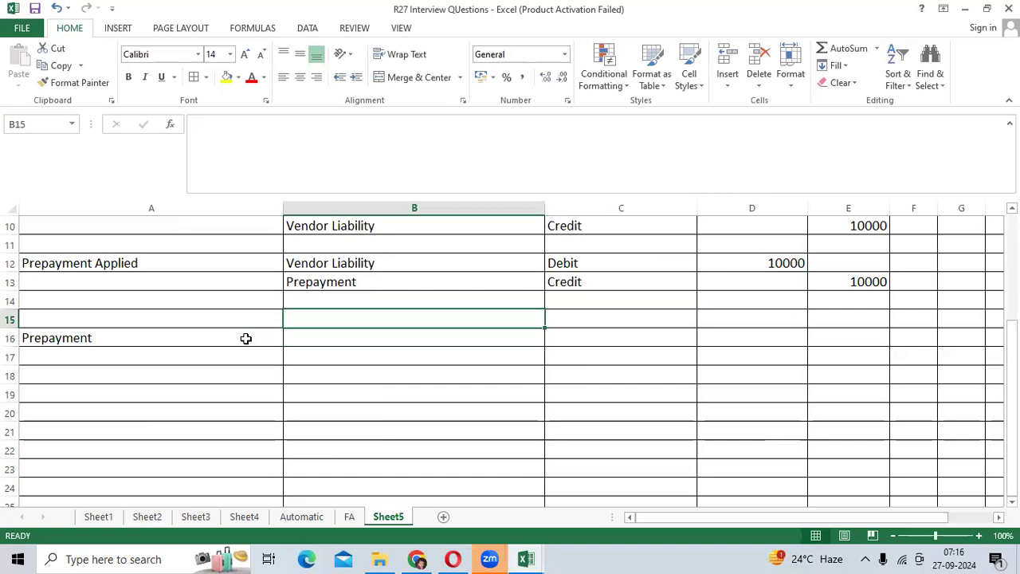
key("Down")
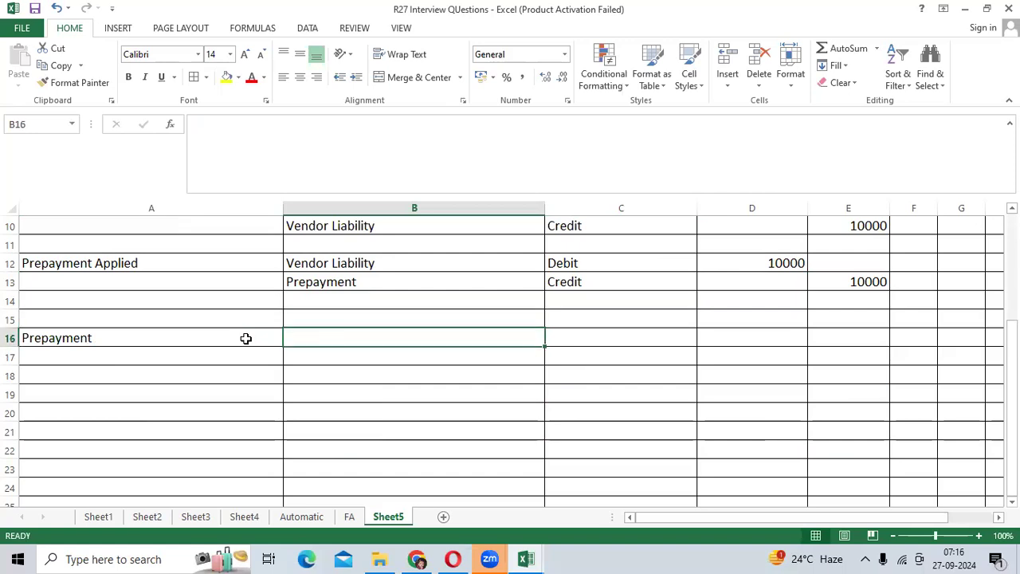
type("10000")
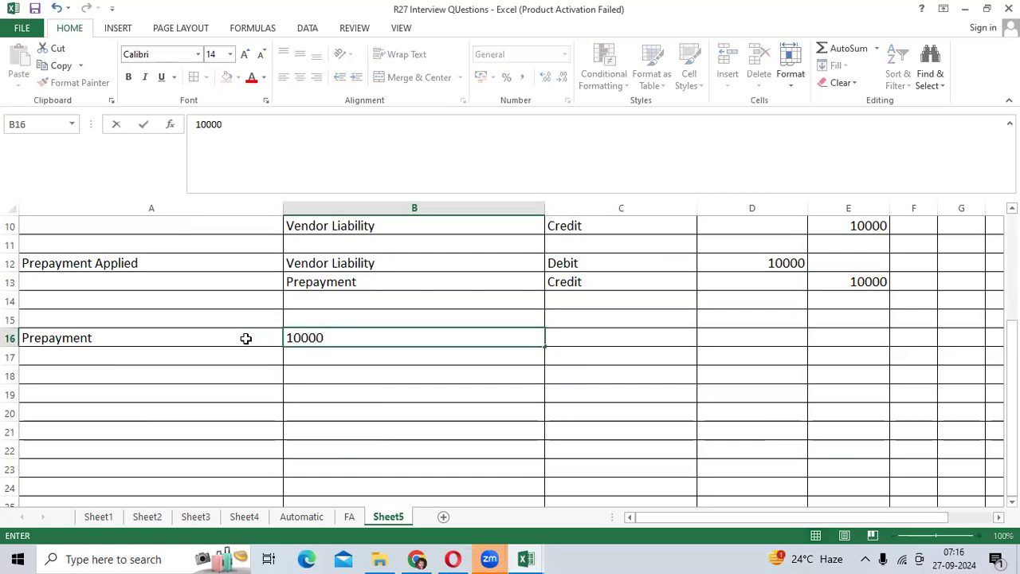
key("Return")
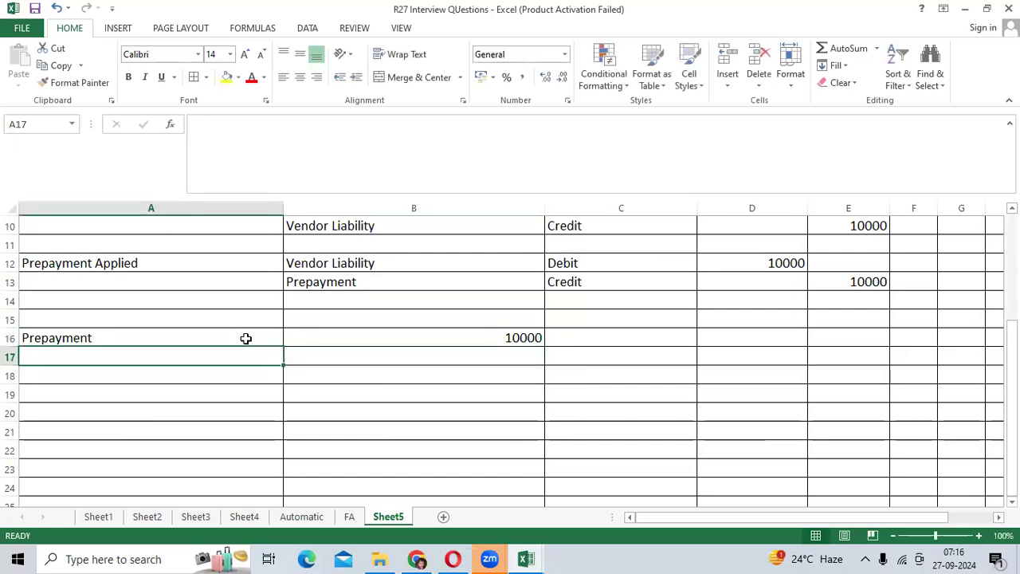
type("Created Invoice")
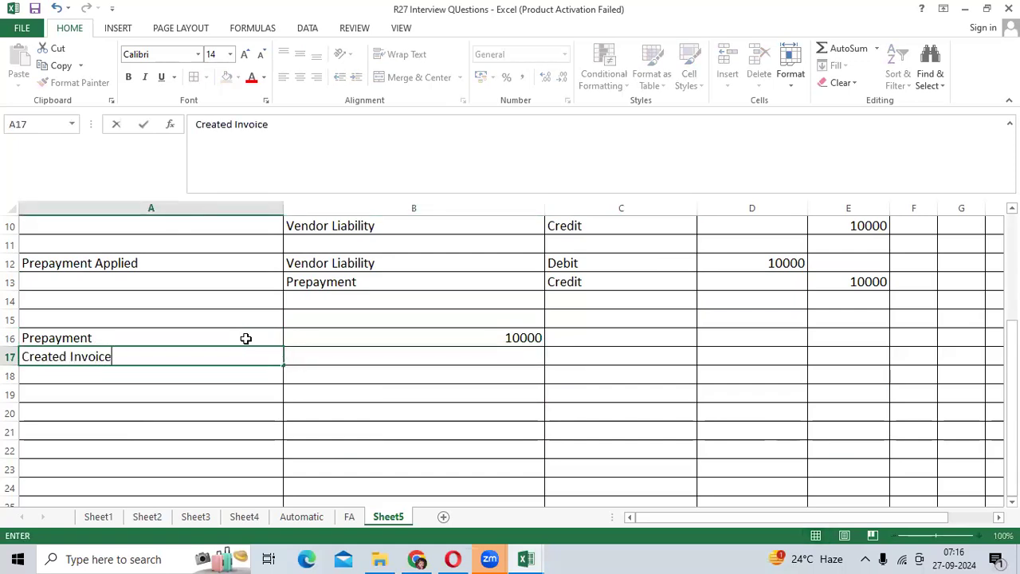
key("Tab")
type("800")
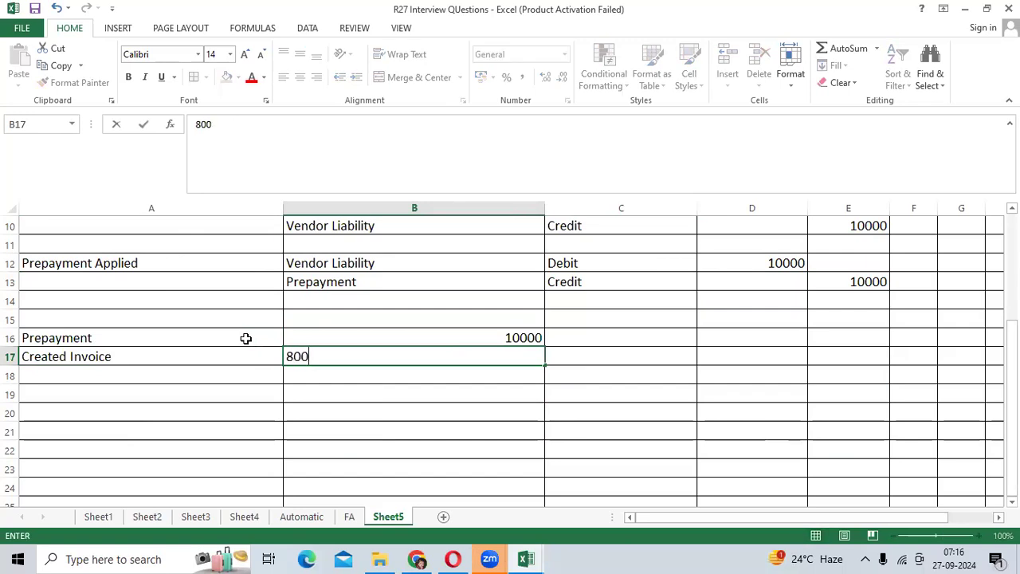
key("Return")
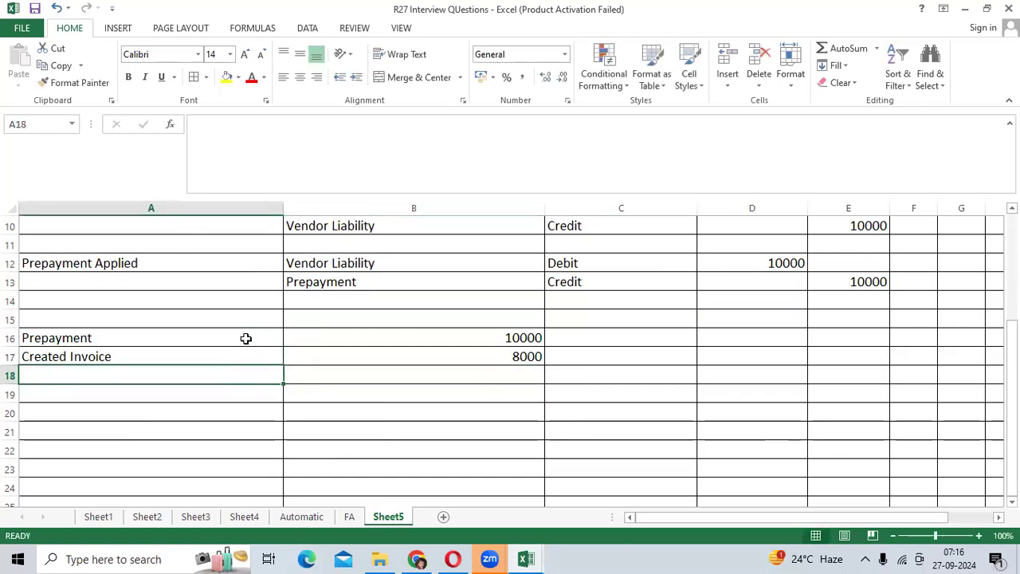
Step: Add '>>Applied' in A18 and 'Vendor refunded to us/given cash back to us' with 2000 in row 19
type("Vendor")
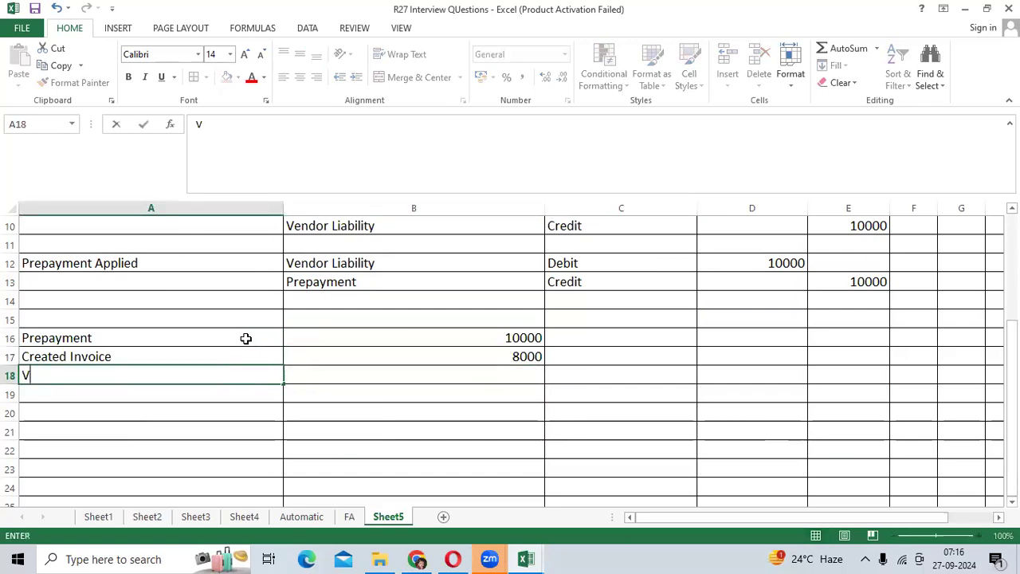
key("BackSpace")
key("BackSpace")
key("BackSpace")
key("BackSpace")
key("BackSpace")
key("BackSpace")
type(">>Applied")
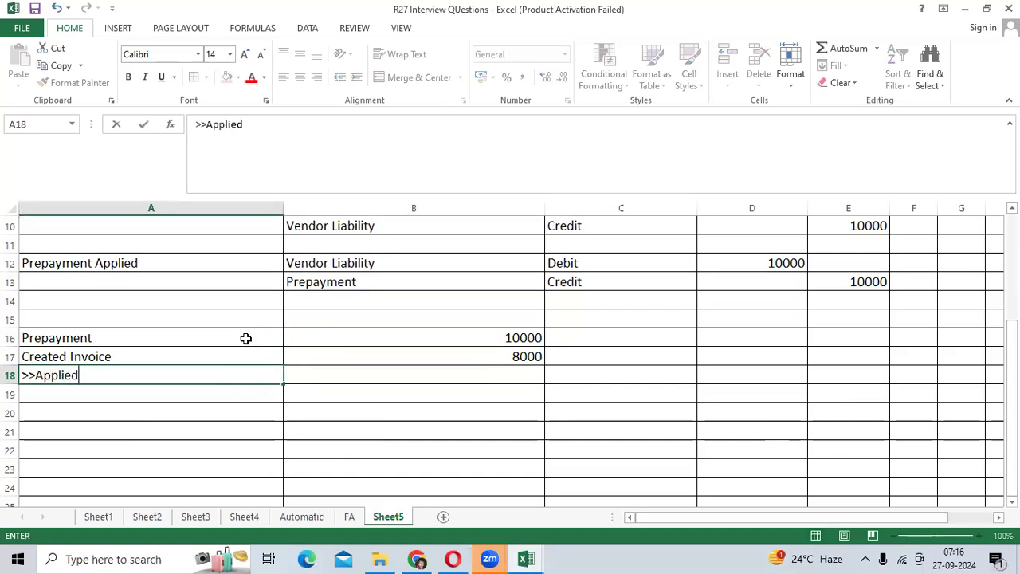
key("Return")
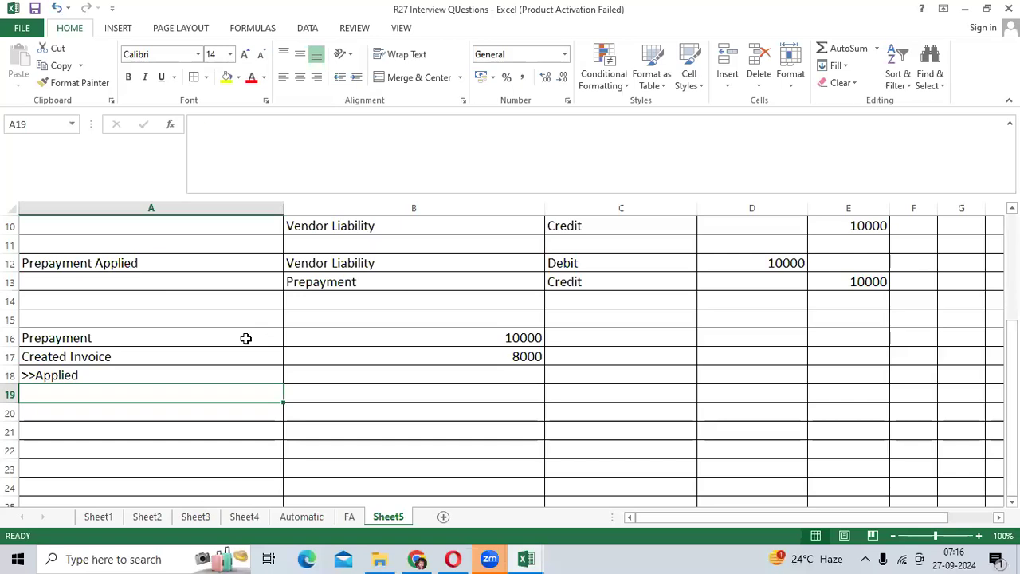
type("Vendor r")
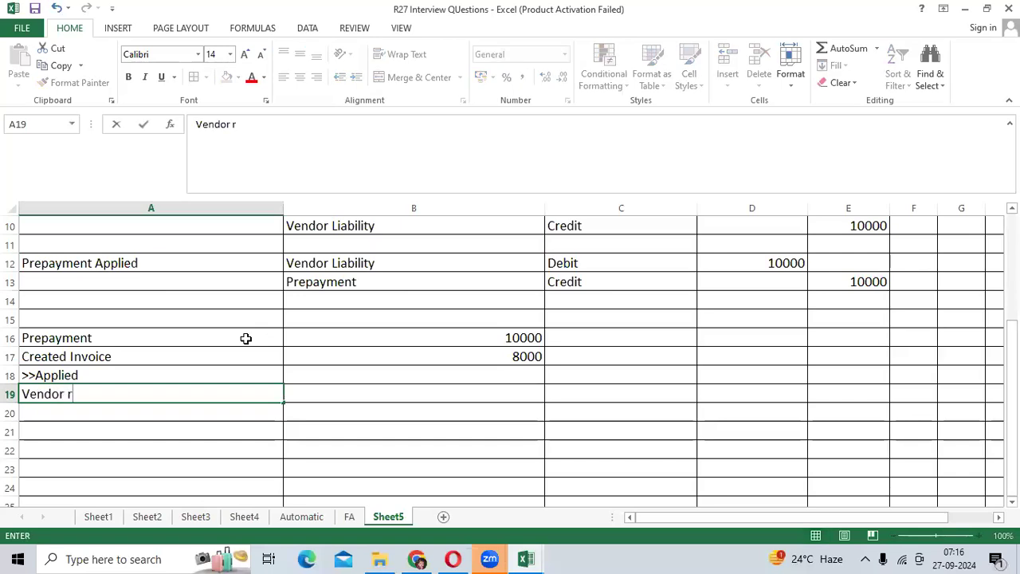
type("efunde")
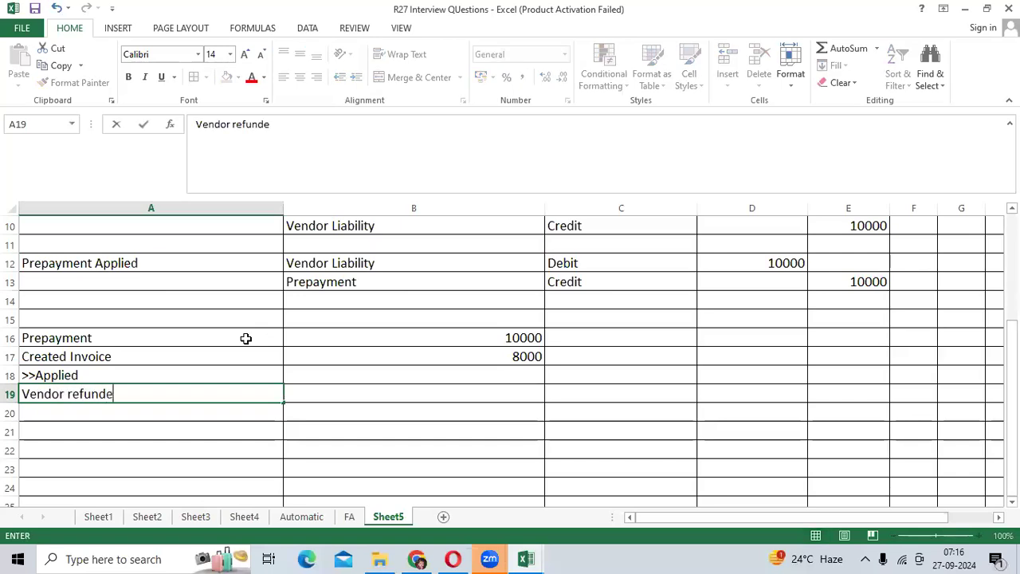
type("d to us/")
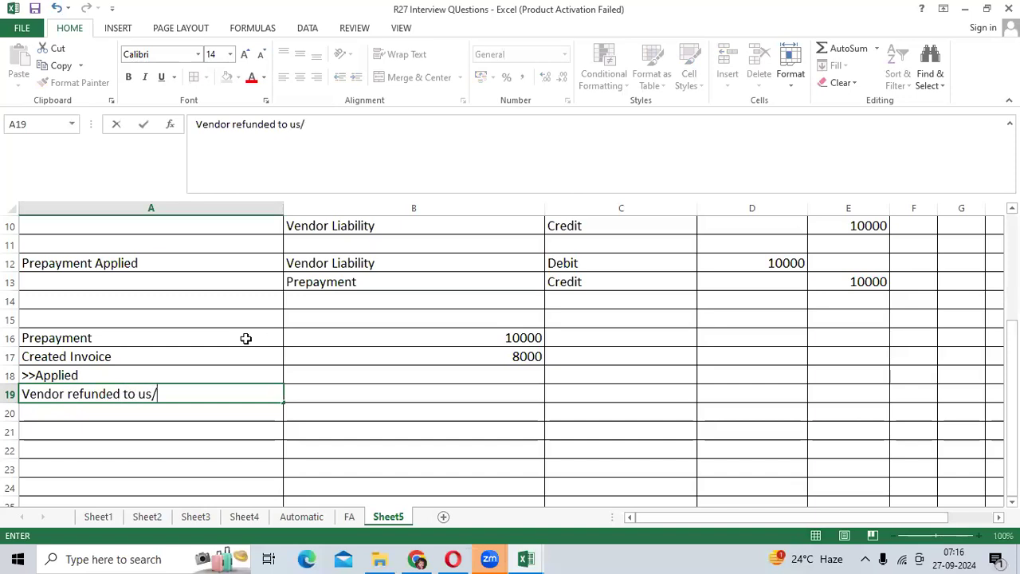
type("giv")
key("BackSpace")
type("iven cash back to")
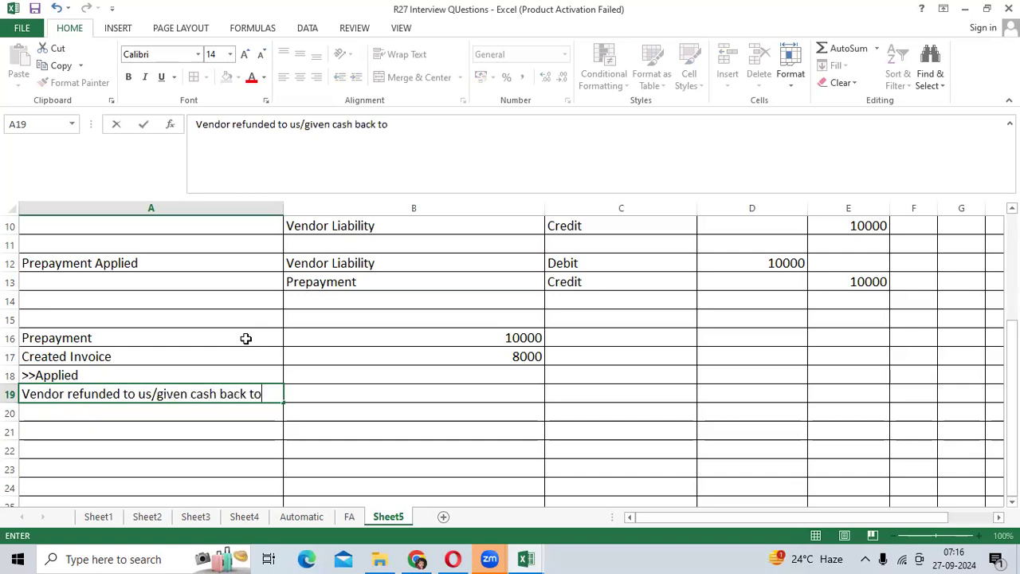
type(" us")
key("Tab")
type("2")
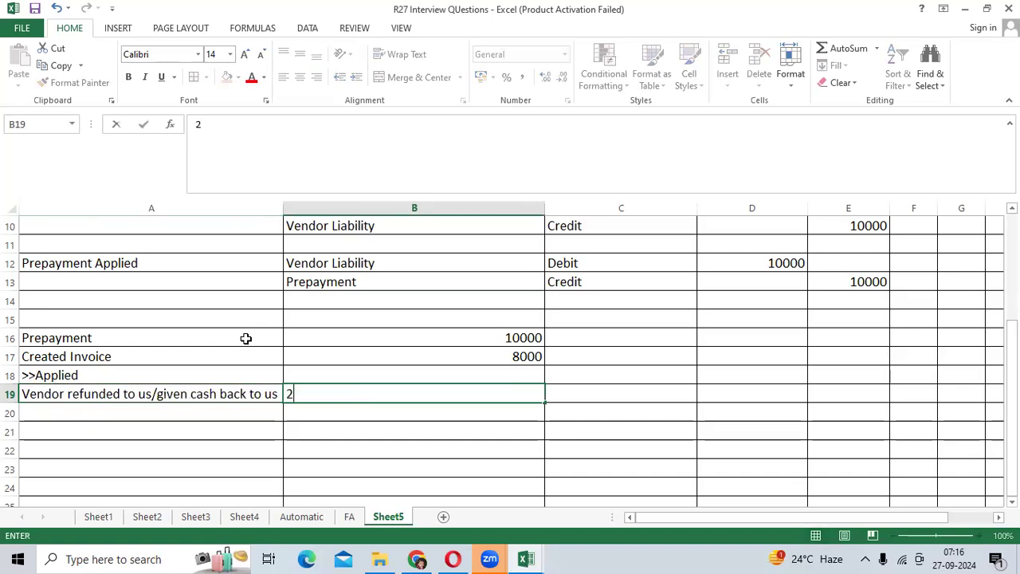
type("000")
key("Return")
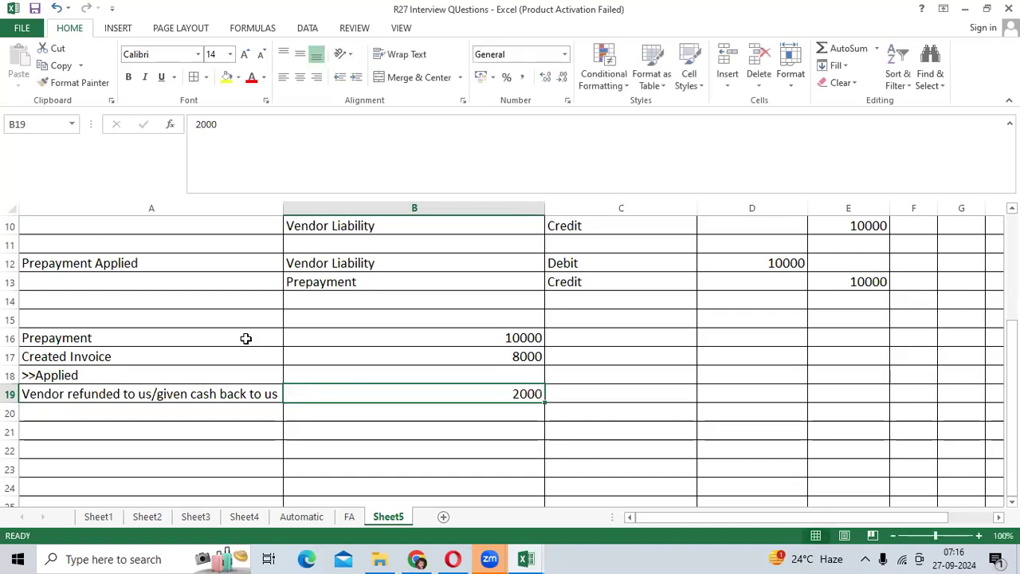
Step: Turn the rows 16–19 example red and copy the prepayment journal block A3:C6 to row 22
left_click_drag(231, 335, 480, 404)
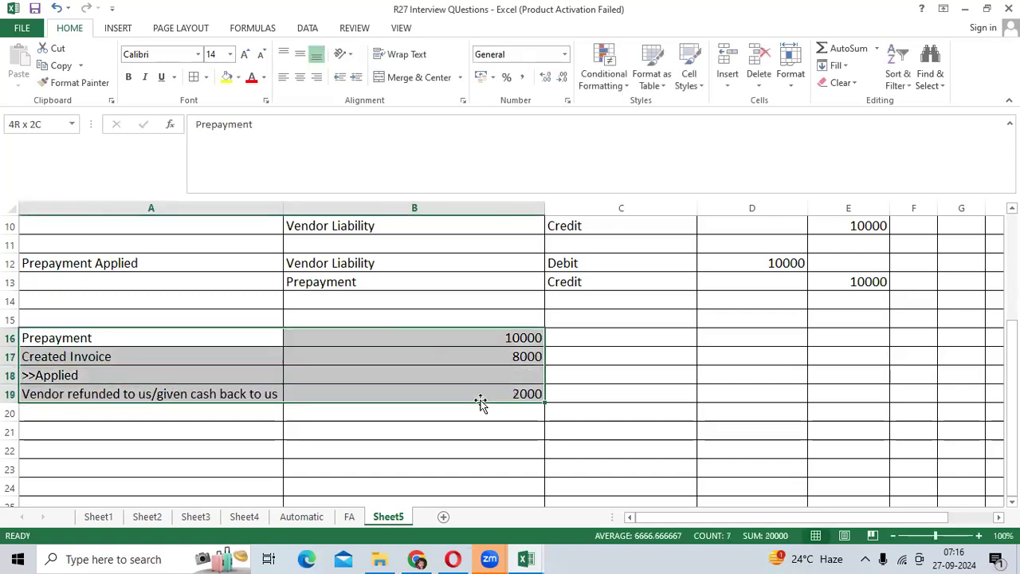
left_click(250, 77)
scroll(507, 391, "up", 3)
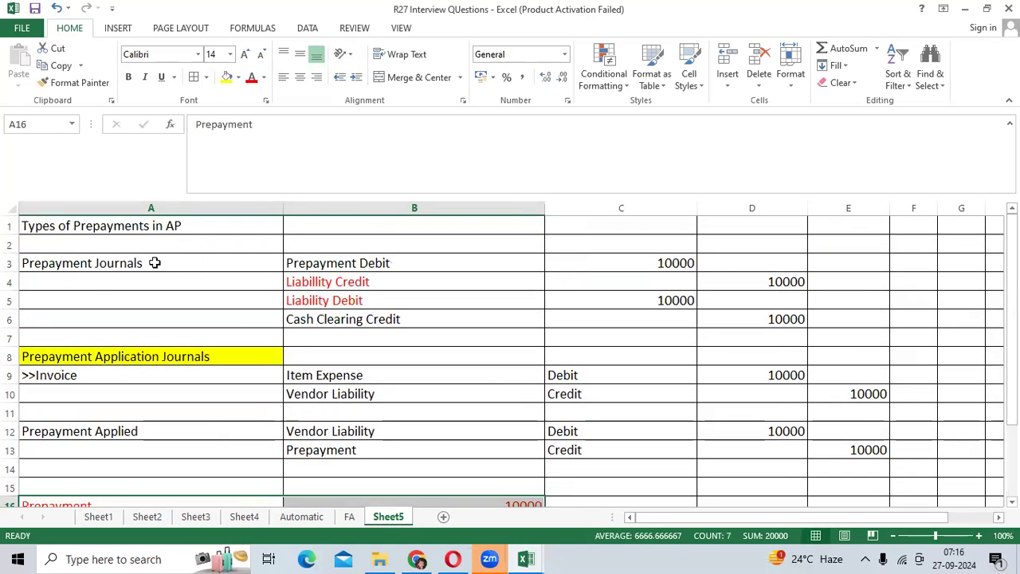
left_click_drag(155, 263, 608, 321)
key("ctrl+c")
scroll(607, 323, "down", 5)
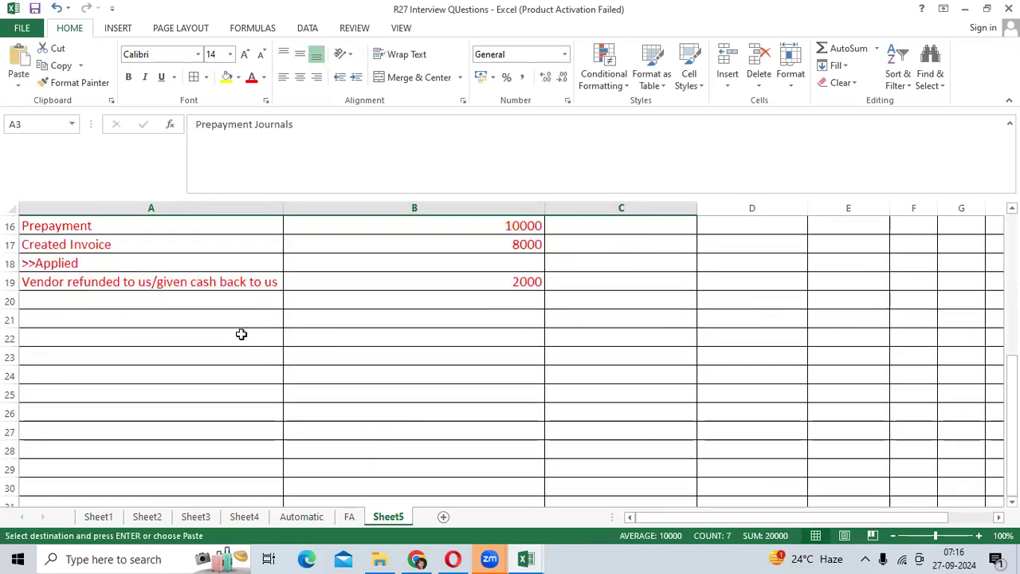
left_click(273, 342)
key("ctrl+v")
key("Escape")
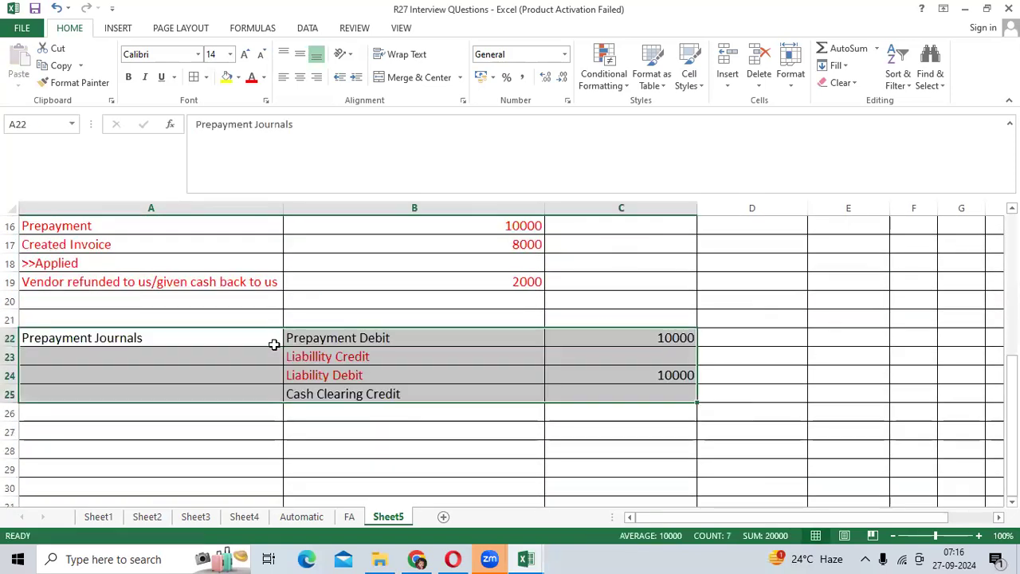
Step: Fill 10000 credits into D23 and D25 by copying the C22 amount
left_click(385, 342)
left_click(652, 335)
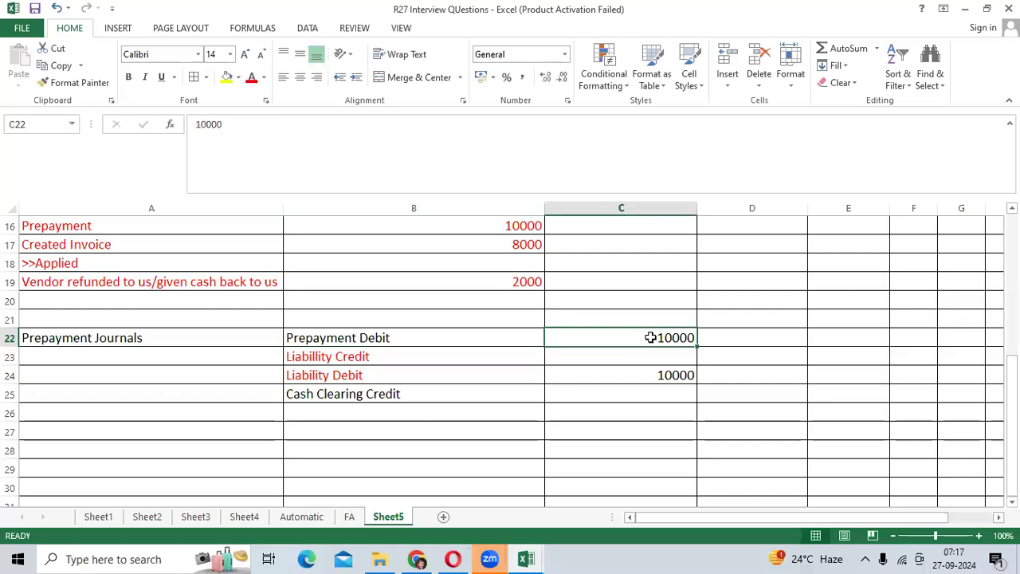
left_click(480, 360)
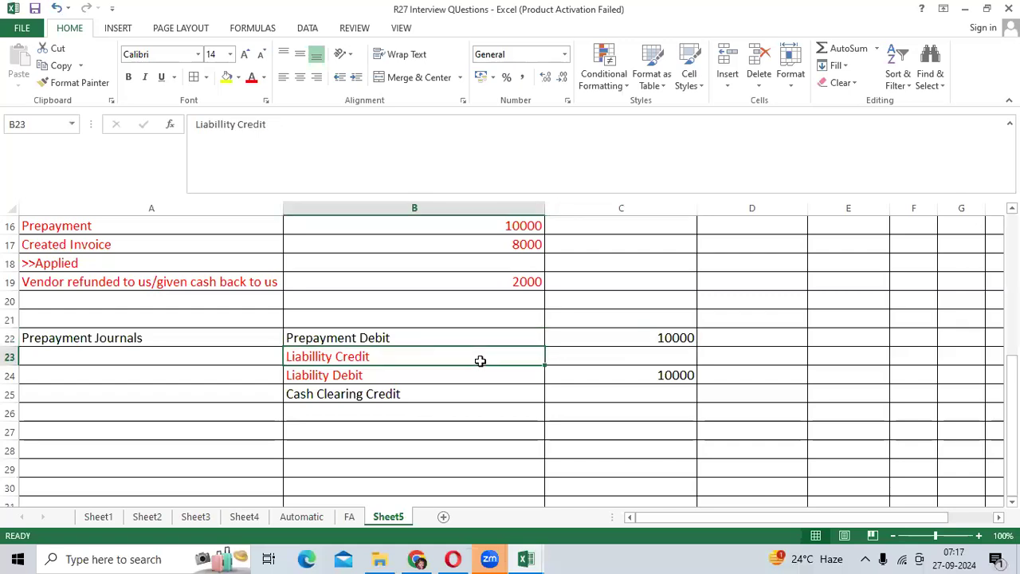
left_click(672, 338)
key("ctrl+c")
left_click(758, 357)
key("ctrl+v")
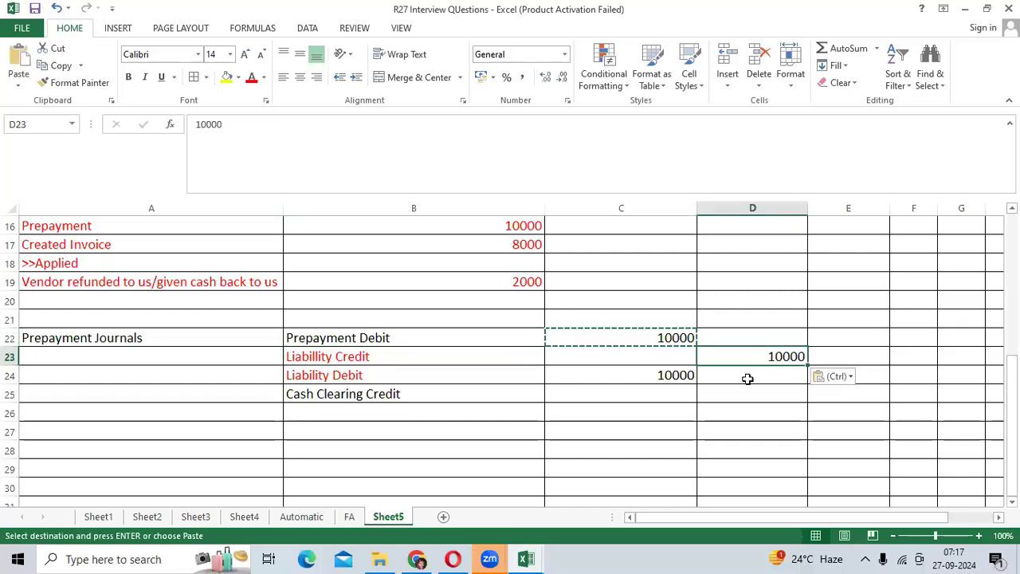
key("ctrl+c")
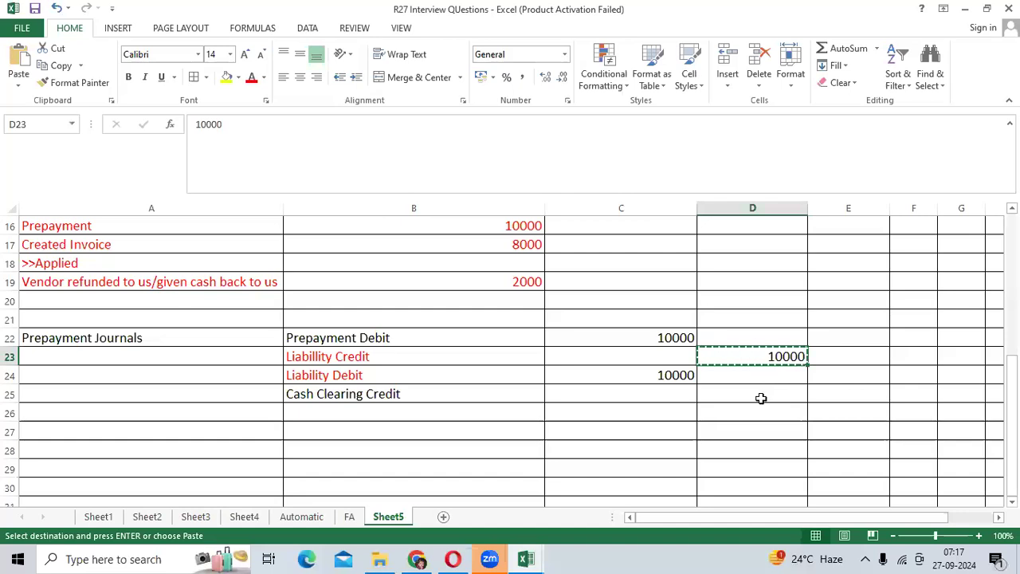
left_click(762, 396)
key("ctrl+v")
key("Escape")
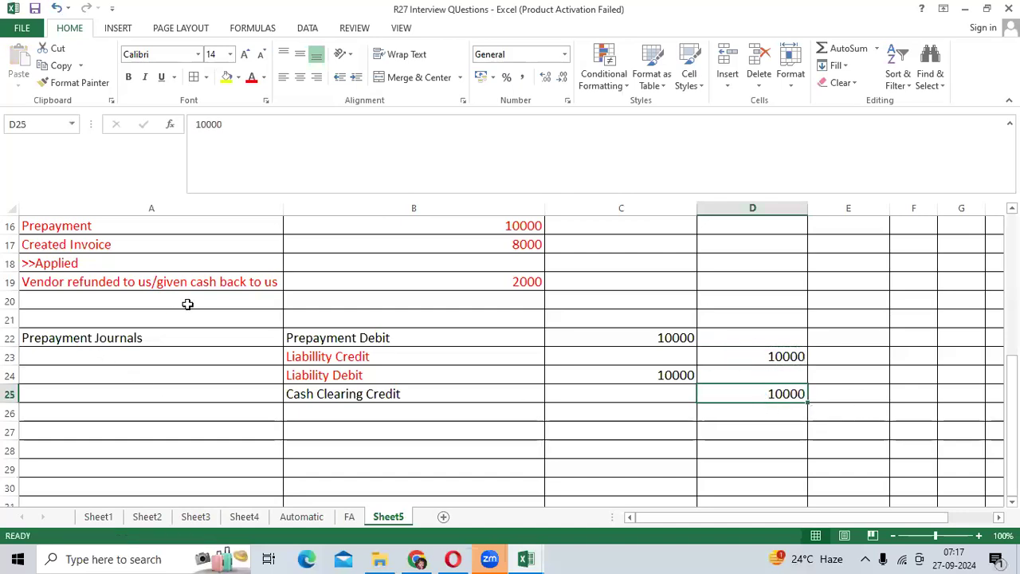
Step: Copy the Created Invoice label to A27 and enter Item Expenses Debit with 8000 in row 27
left_click(190, 246)
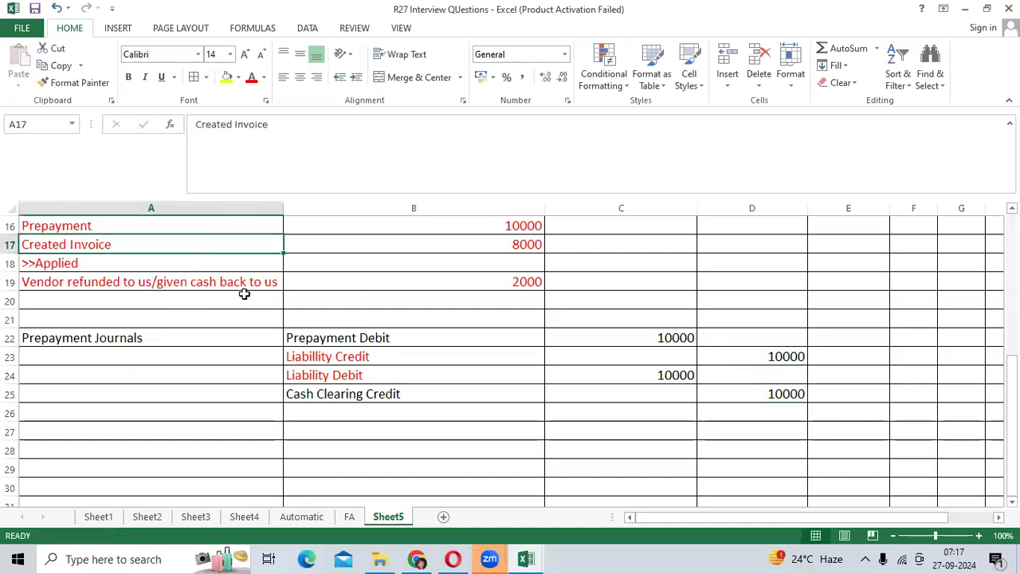
key("ctrl+c")
left_click(231, 430)
key("ctrl+v")
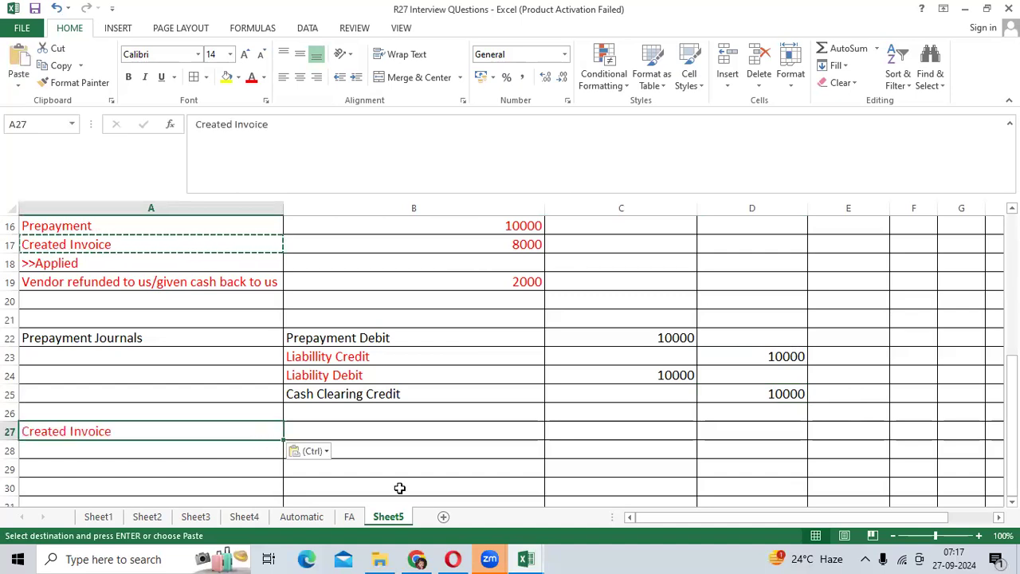
left_click(446, 445)
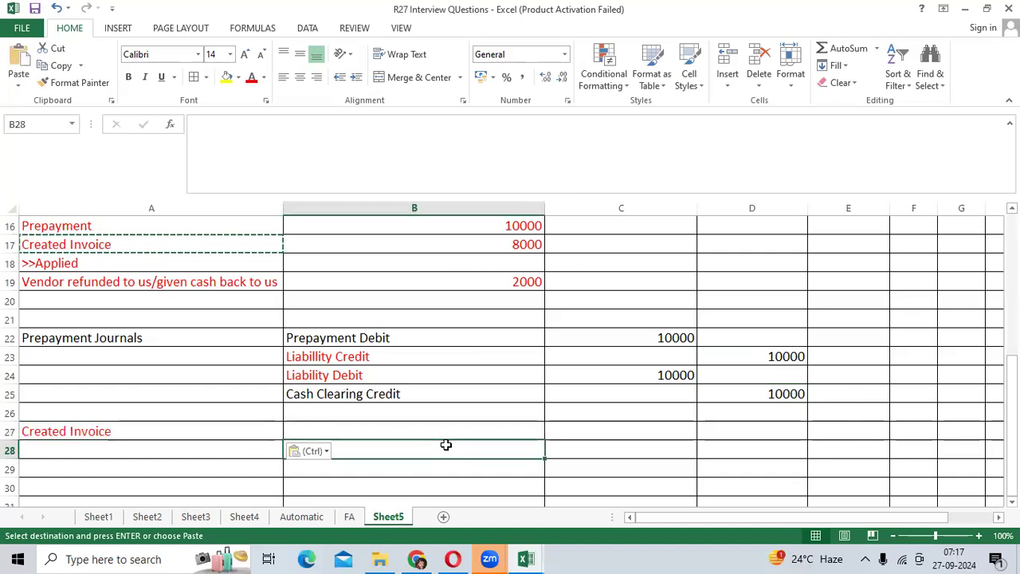
key("Up")
type("Item Expense")
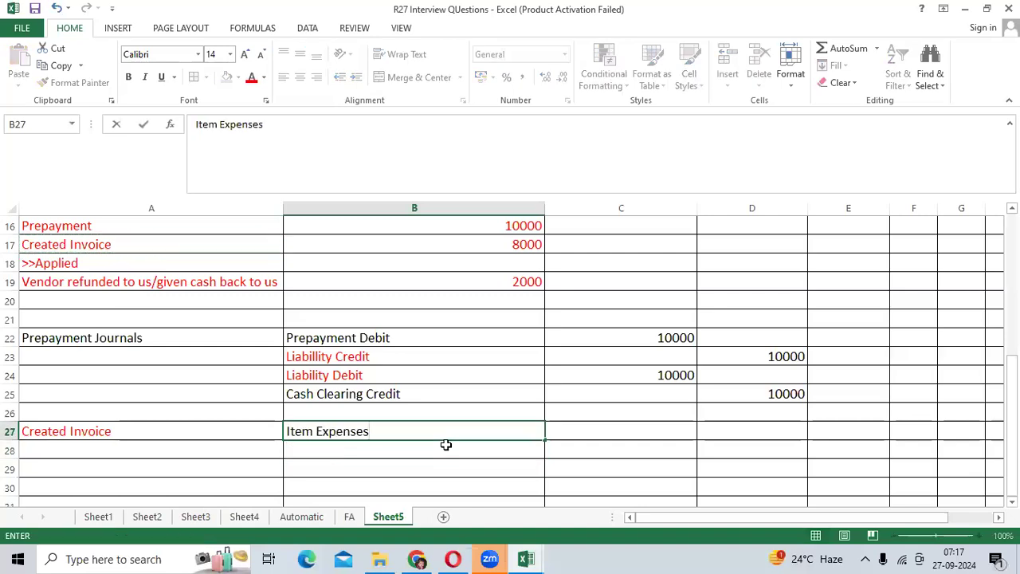
type("s Debit")
key("Tab")
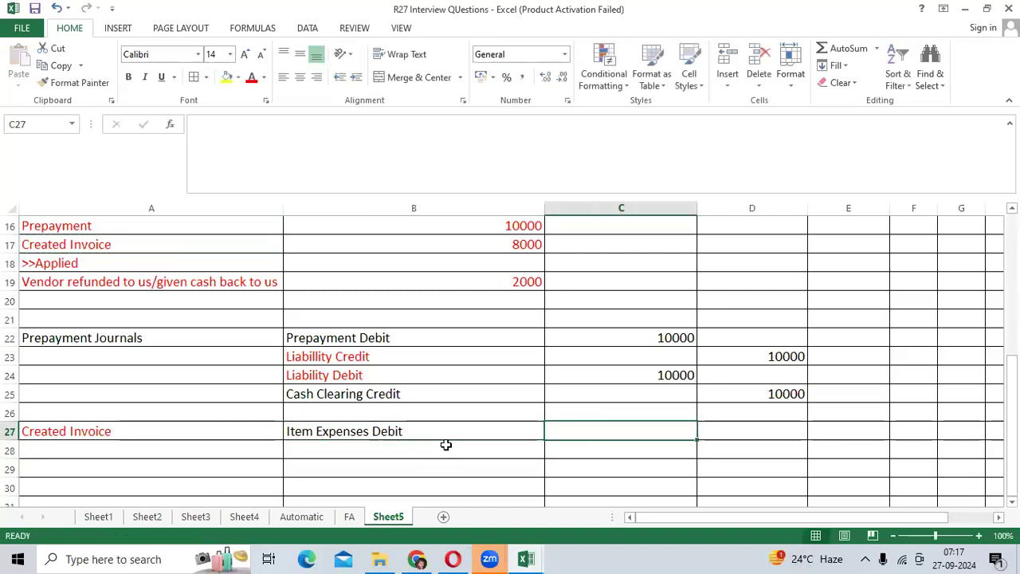
type("1")
key("BackSpace")
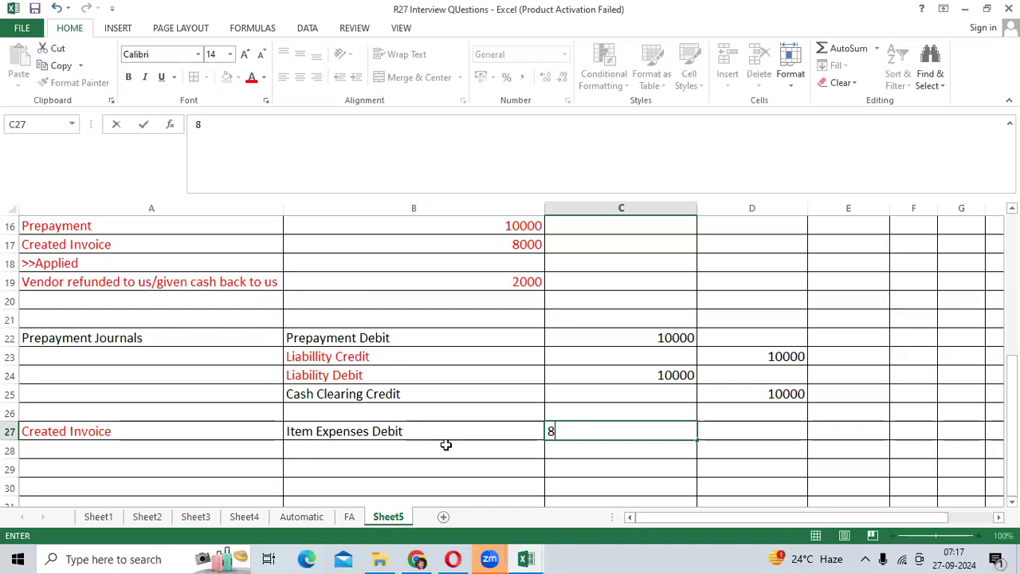
key("Return")
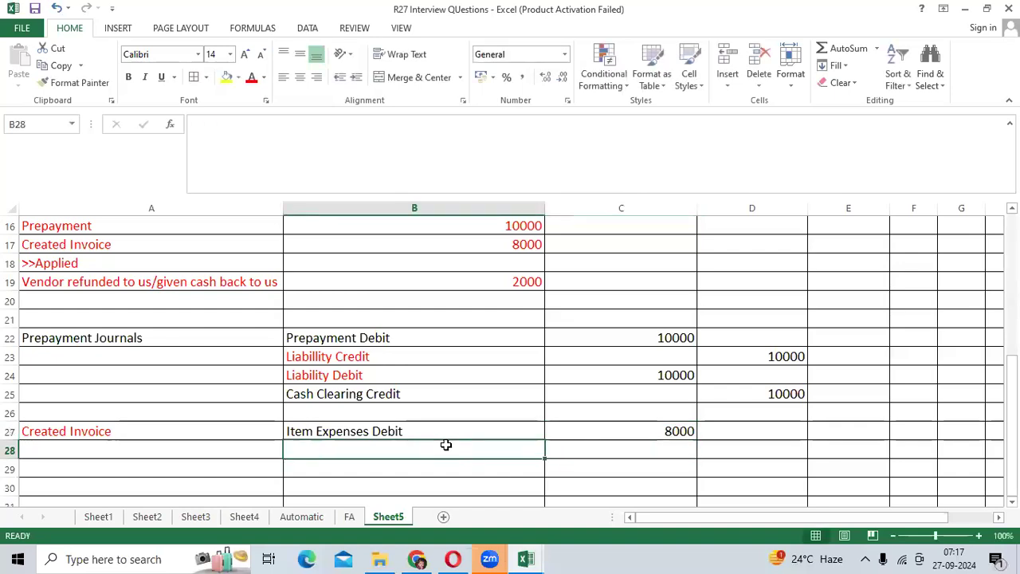
Step: Copy the Liabillity Credit label into row 28 and enter 8000 in D28
type("Vendo")
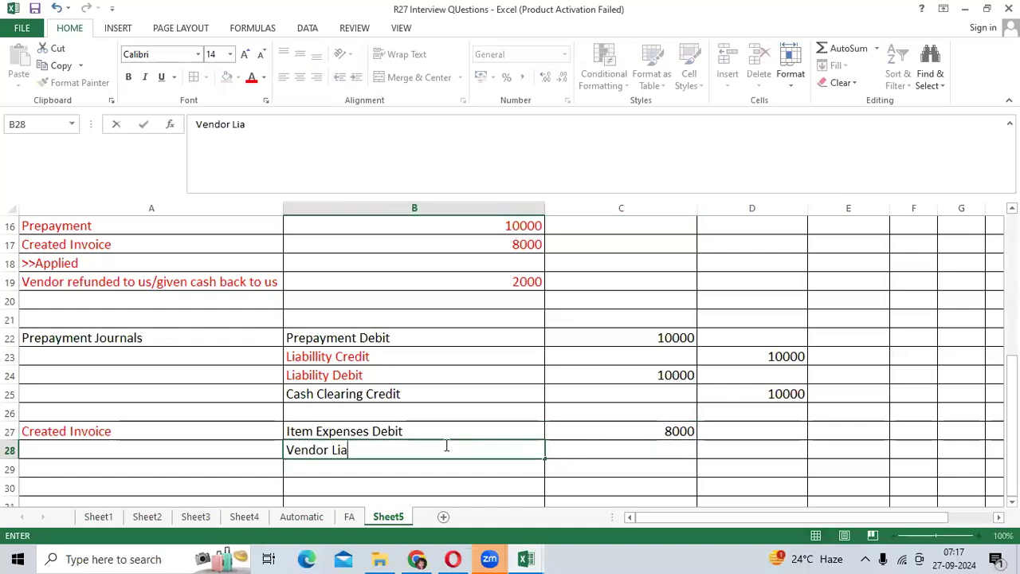
type("r Lia")
key("BackSpace")
key("BackSpace")
key("BackSpace")
key("BackSpace")
key("BackSpace")
key("BackSpace")
key("BackSpace")
key("BackSpace")
key("BackSpace")
key("BackSpace")
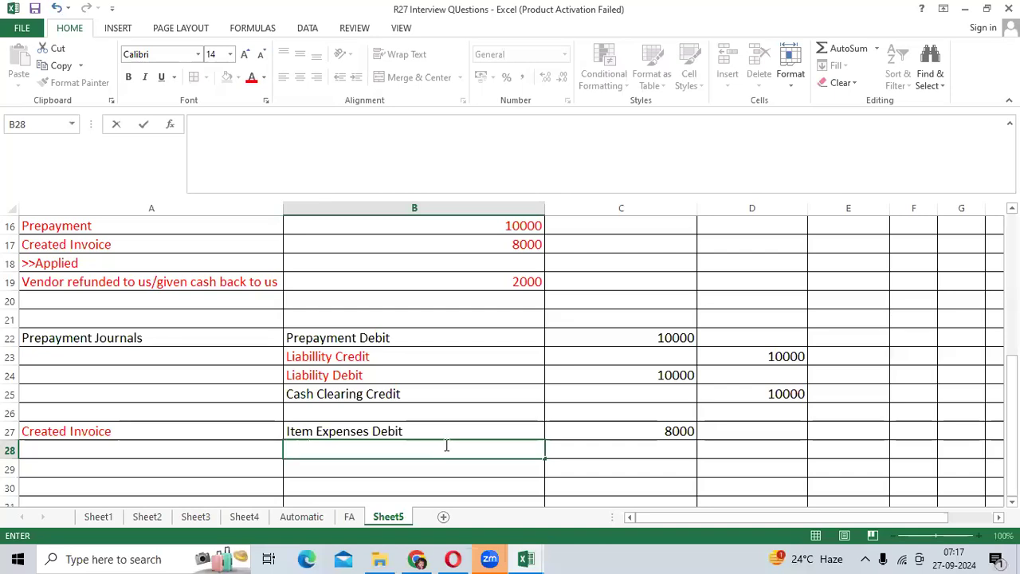
left_click(401, 359)
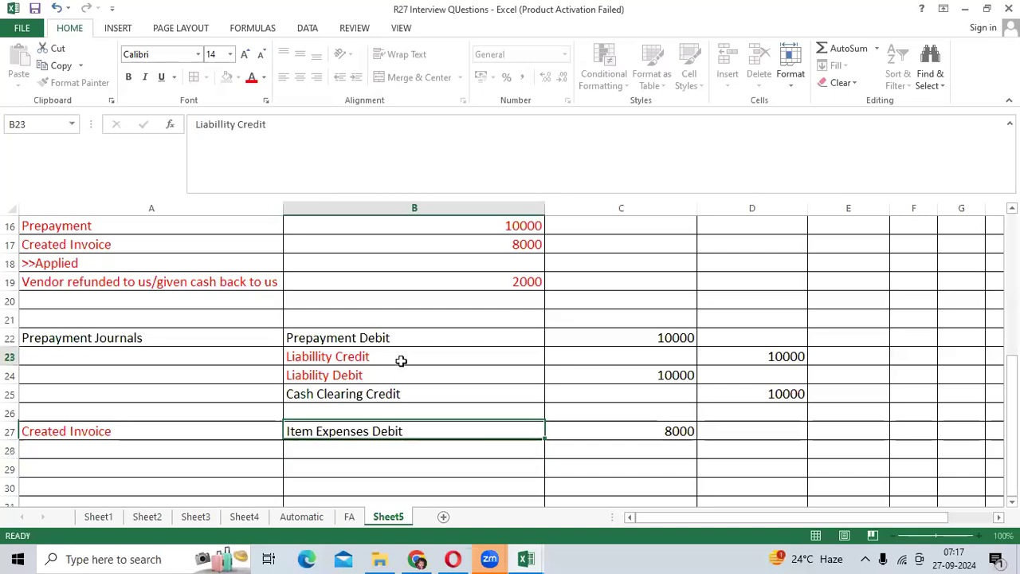
key("ctrl+c")
left_click(376, 459)
key("ctrl+v")
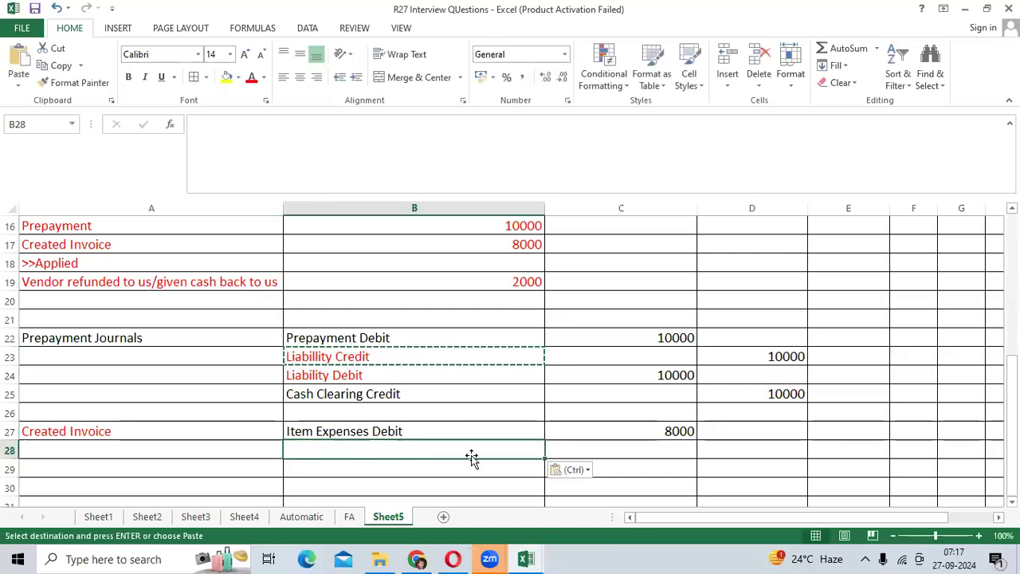
left_click(729, 454)
type("80")
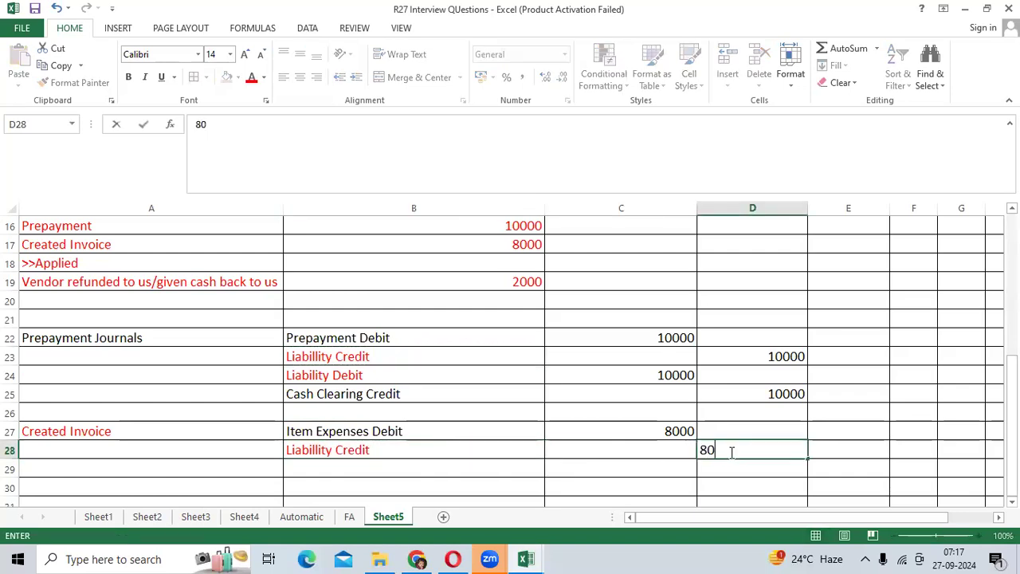
type("00")
key("ctrl+Return")
scroll(597, 348, "down", 1)
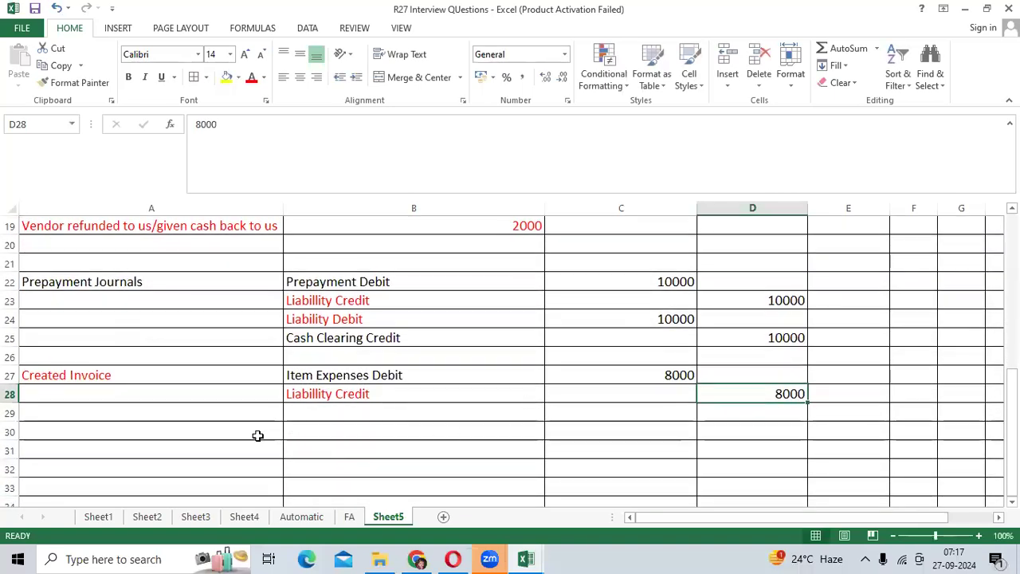
Step: Enter the Close the Prepayment heading and >>Create standard Invoice(Dummy) with Item Expenses Debit(14100) 2000
left_click(257, 431)
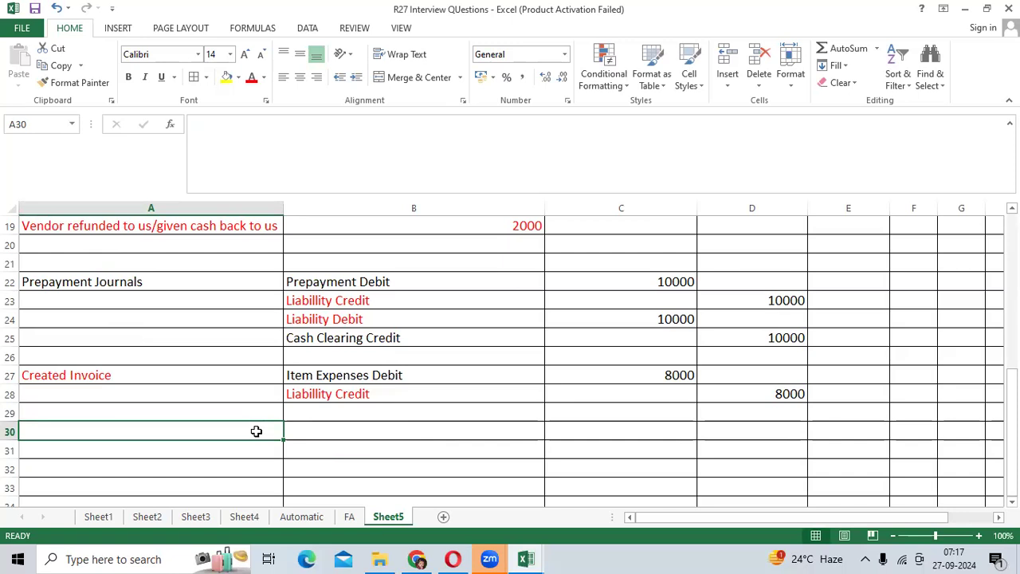
type("Clo")
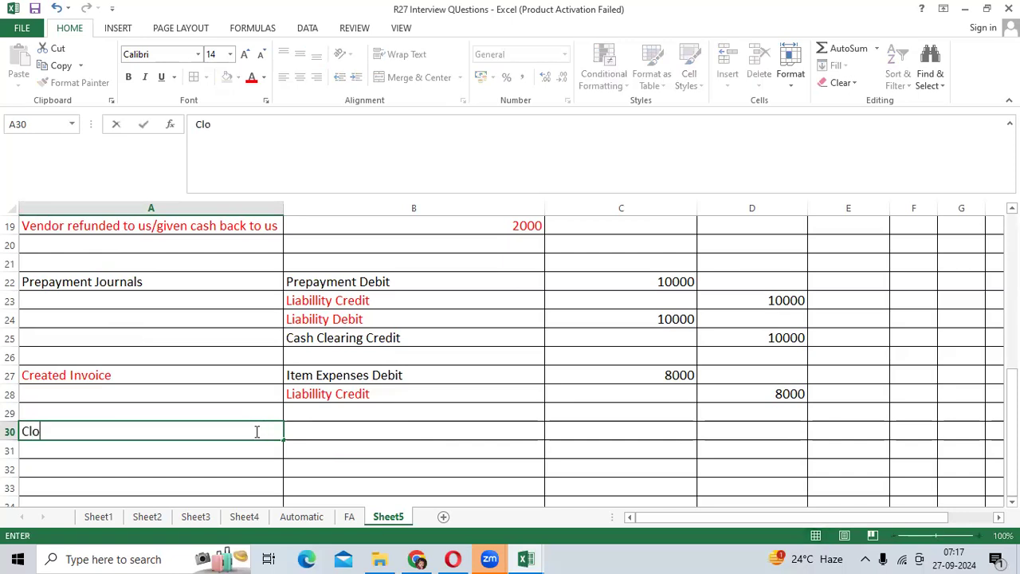
type("se the In")
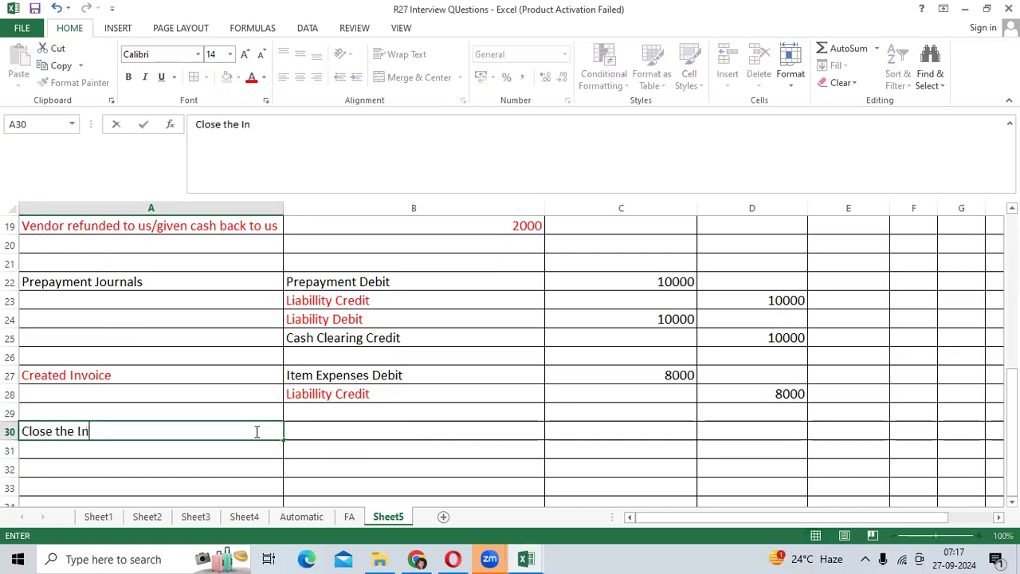
key("BackSpace")
type("Prepayment")
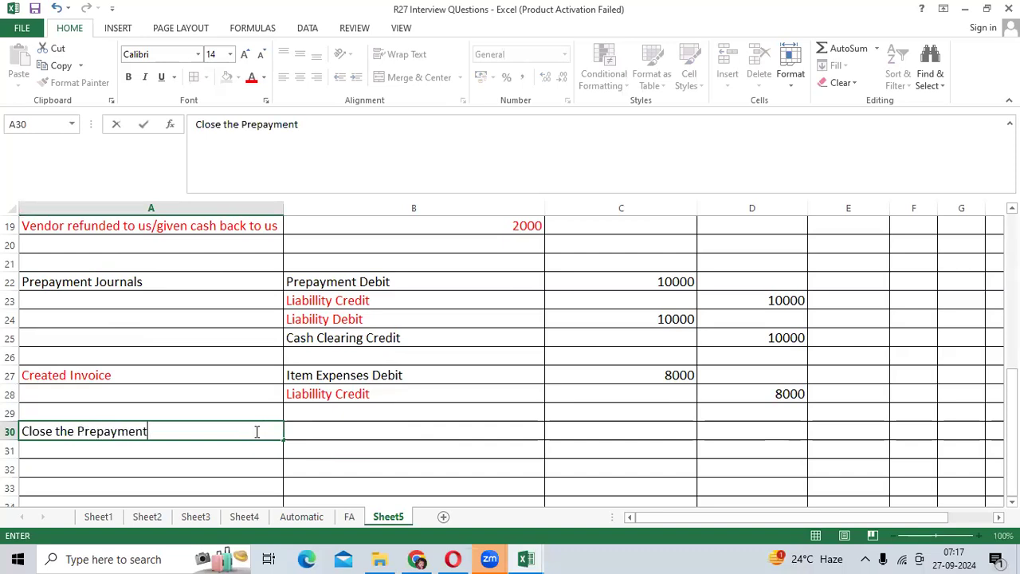
key("Return")
type(">>C")
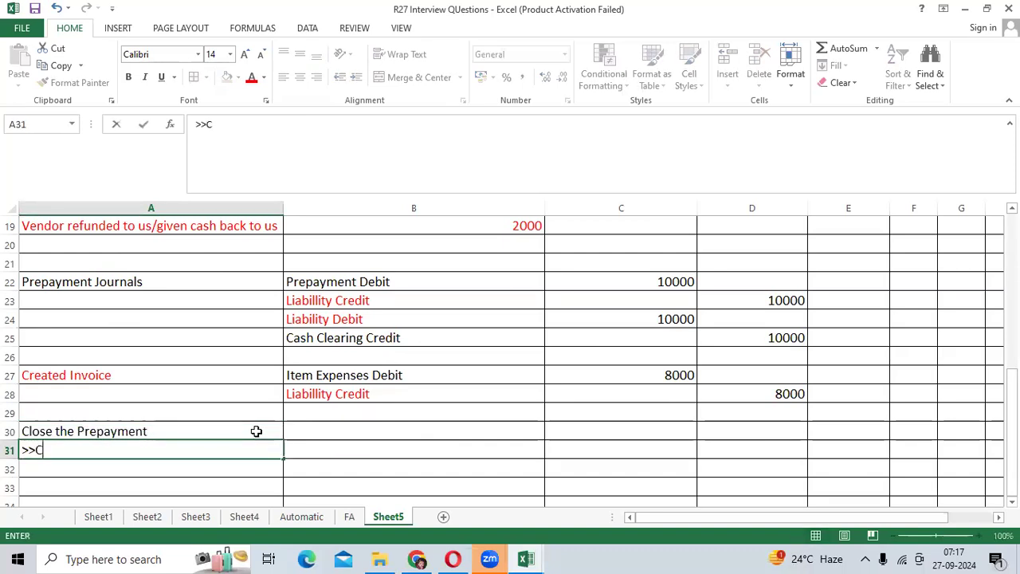
type("reate standard")
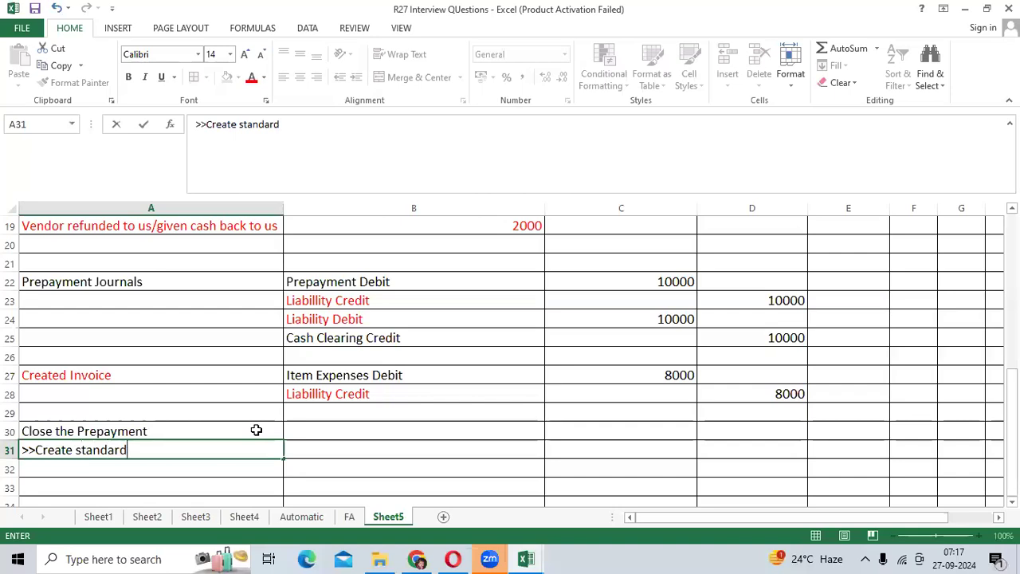
type(" Invoice(Dummy")
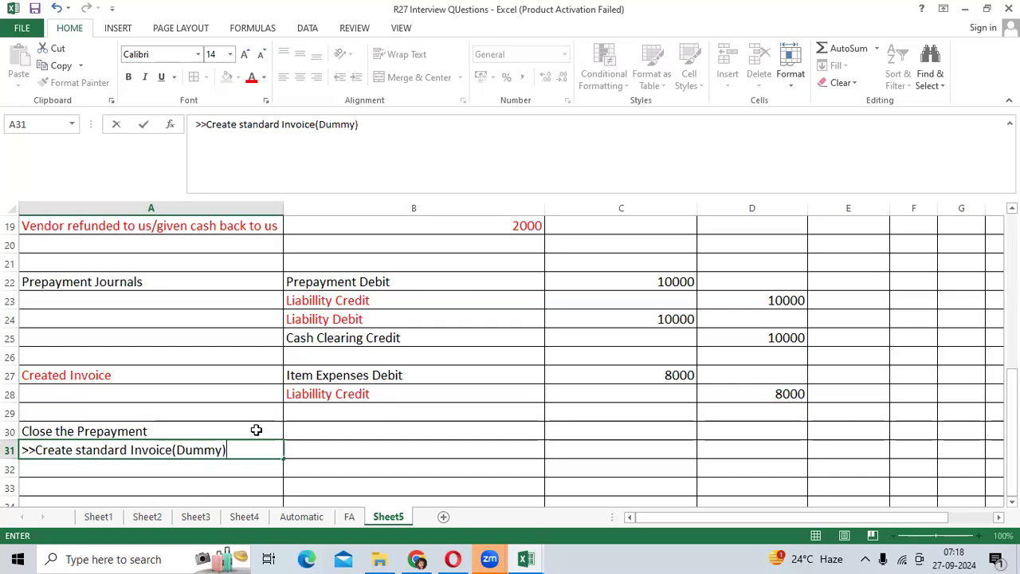
key("Tab")
type("Item")
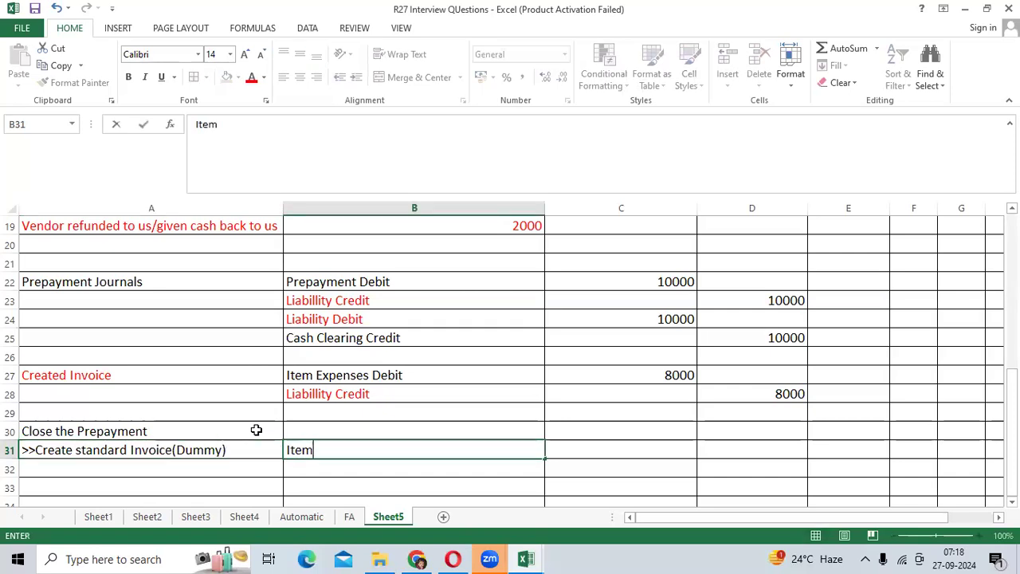
type(" Expen")
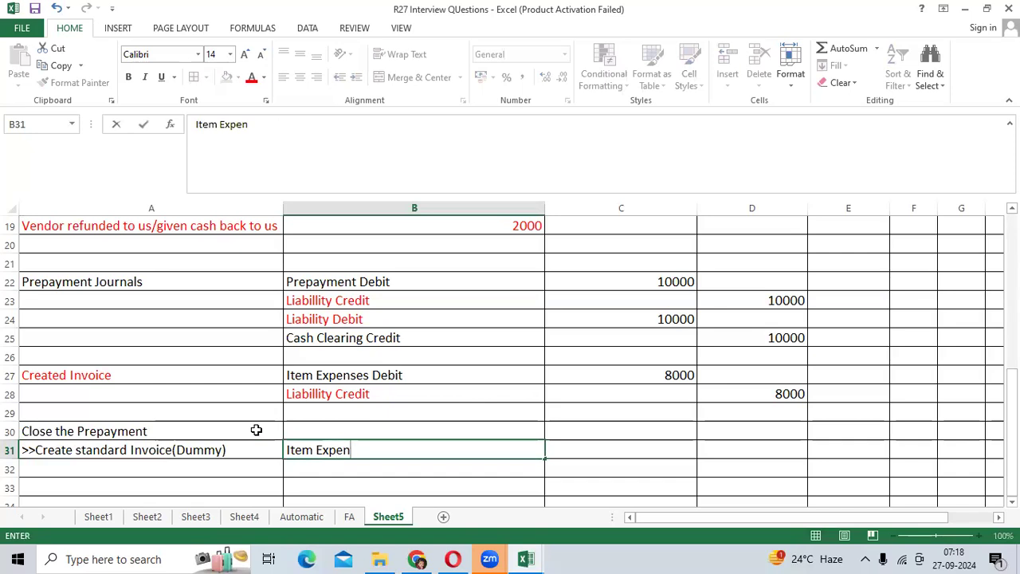
type("ses Debit(14100")
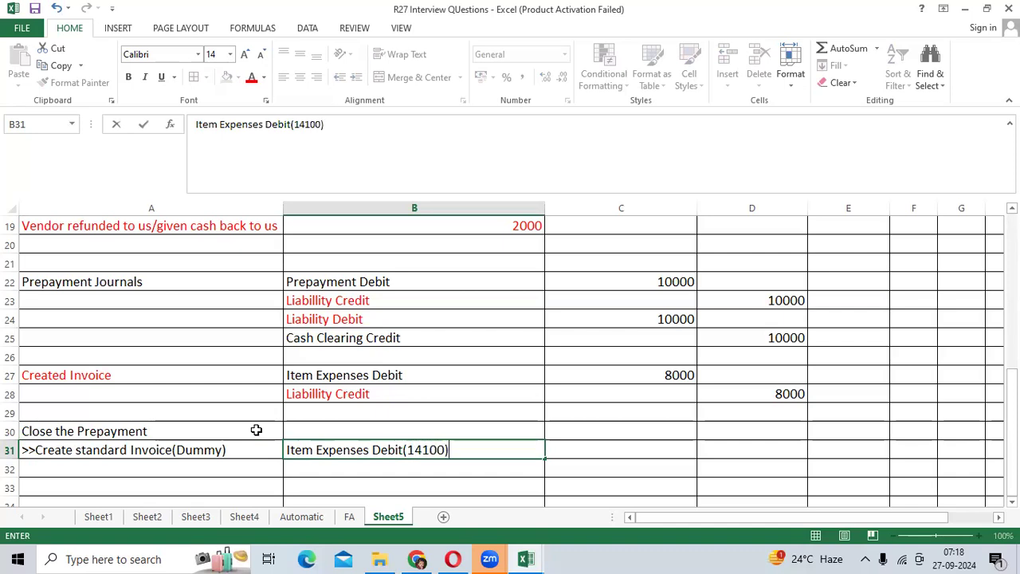
key("Tab")
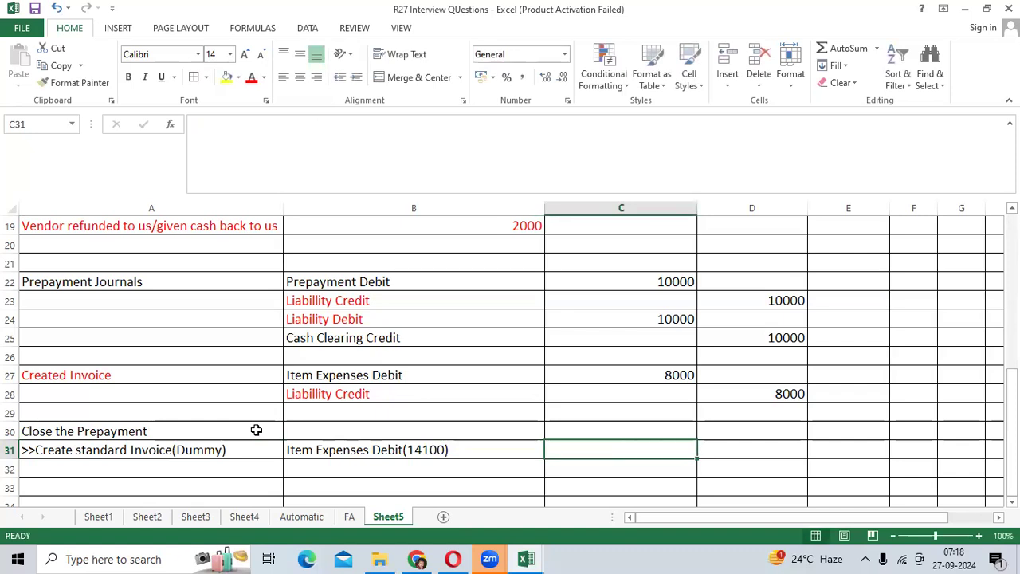
type("2000")
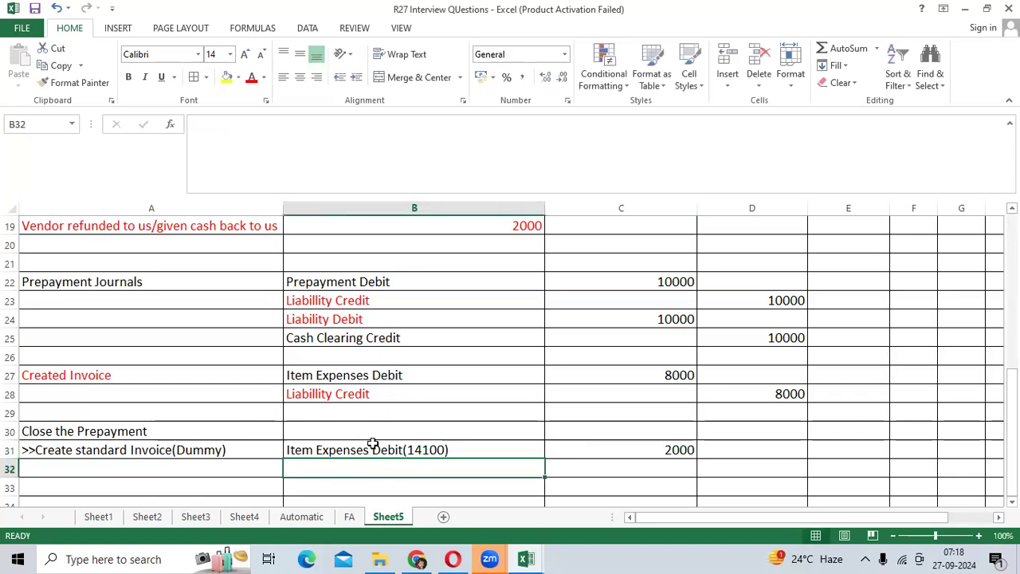
left_click(371, 469)
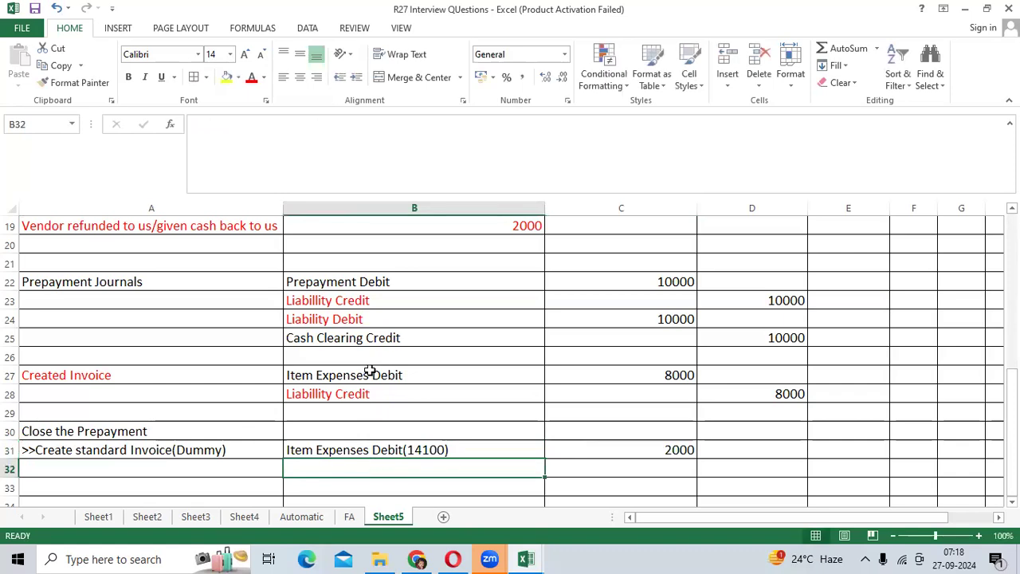
Step: Copy Liabillity Credit into B32 with a 2000 credit in D32, tidying the label
left_click(383, 300)
key("ctrl+c")
left_click(409, 469)
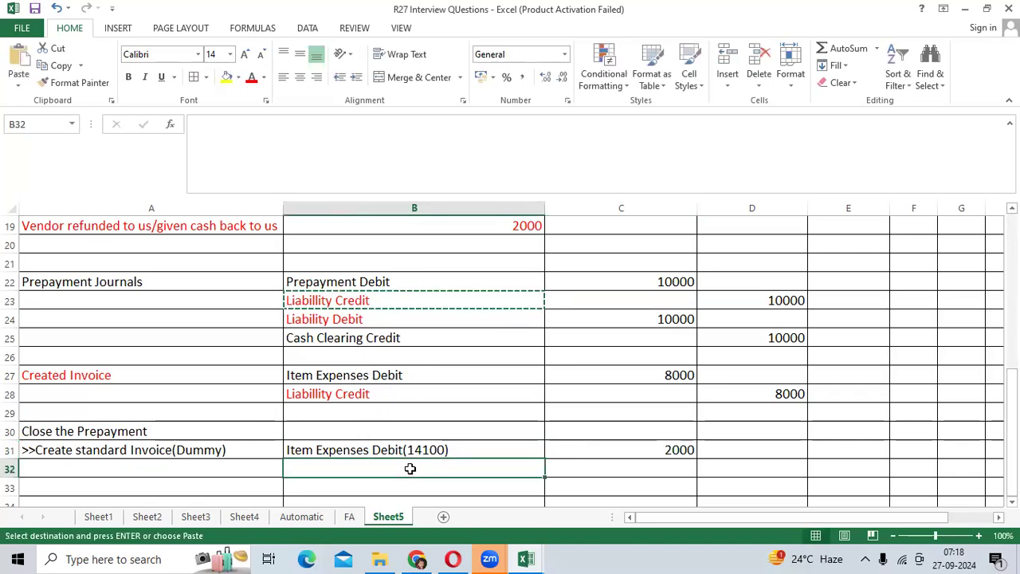
key("ctrl+v")
left_click(689, 468)
left_click(712, 468)
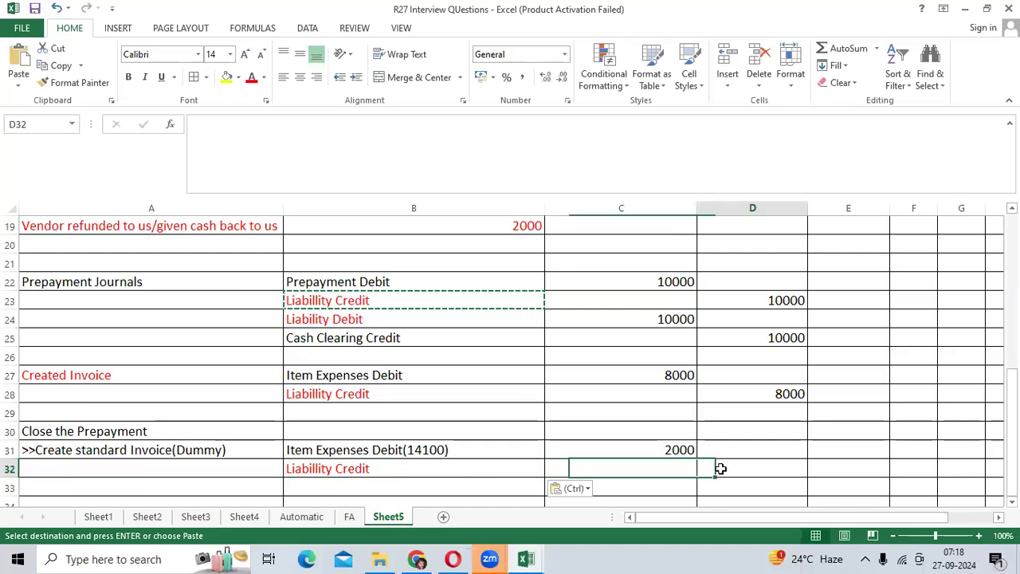
type("200")
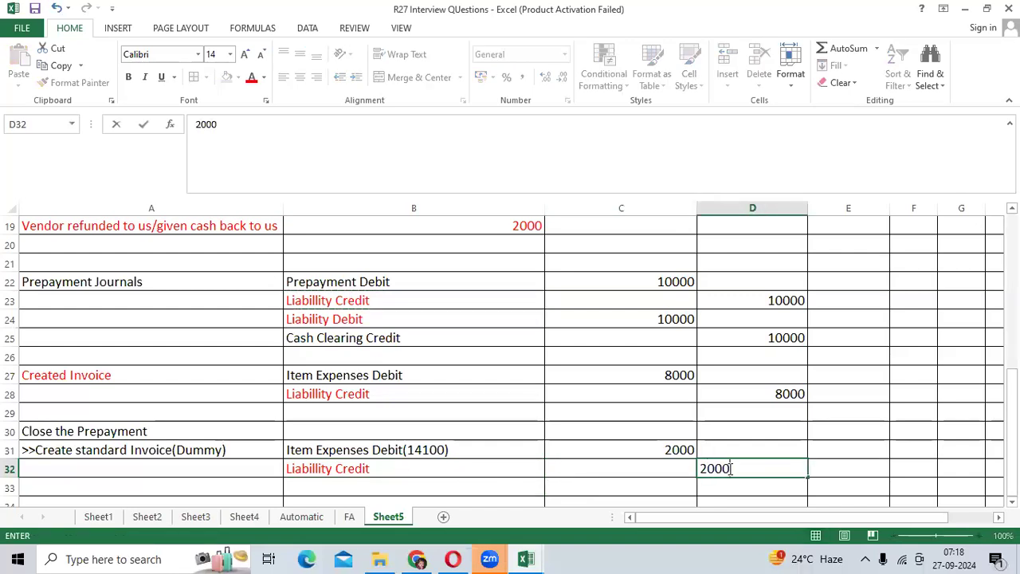
type("0")
scroll(515, 341, "down", 2)
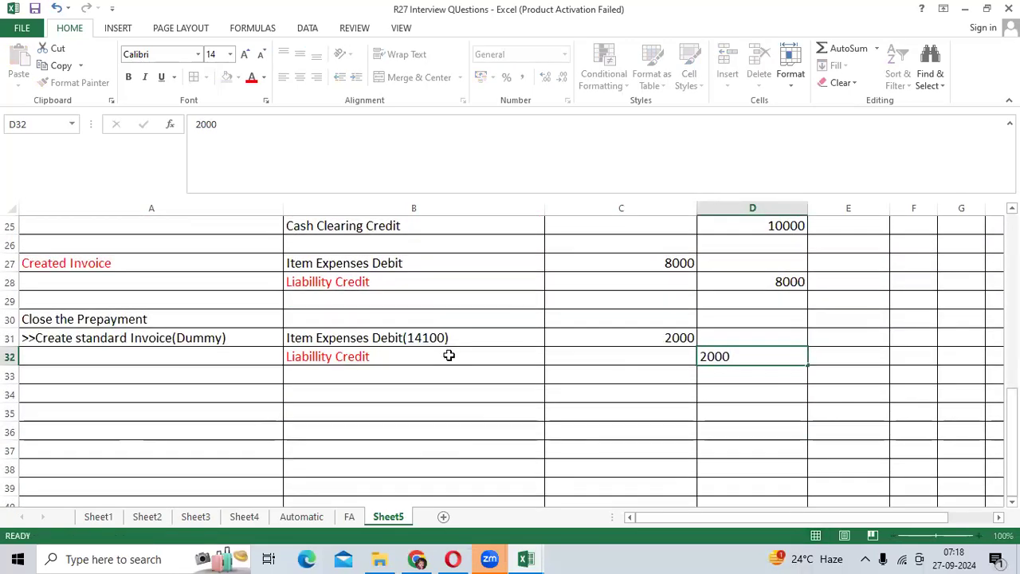
double_click(449, 357)
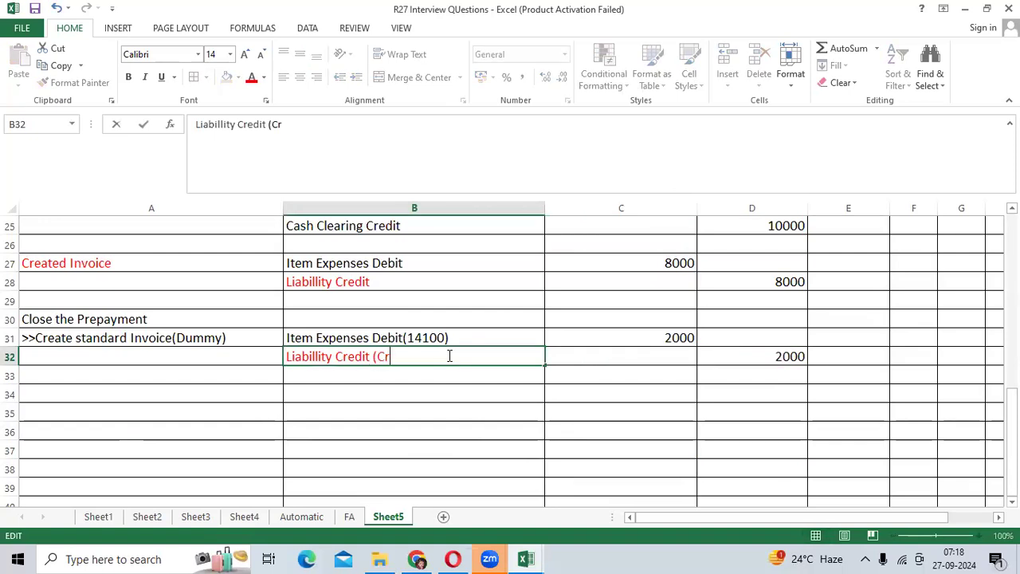
key("BackSpace")
key("BackSpace")
key("BackSpace")
Step: Type the 'Applied to Prepayment' heading in A34
left_click(237, 389)
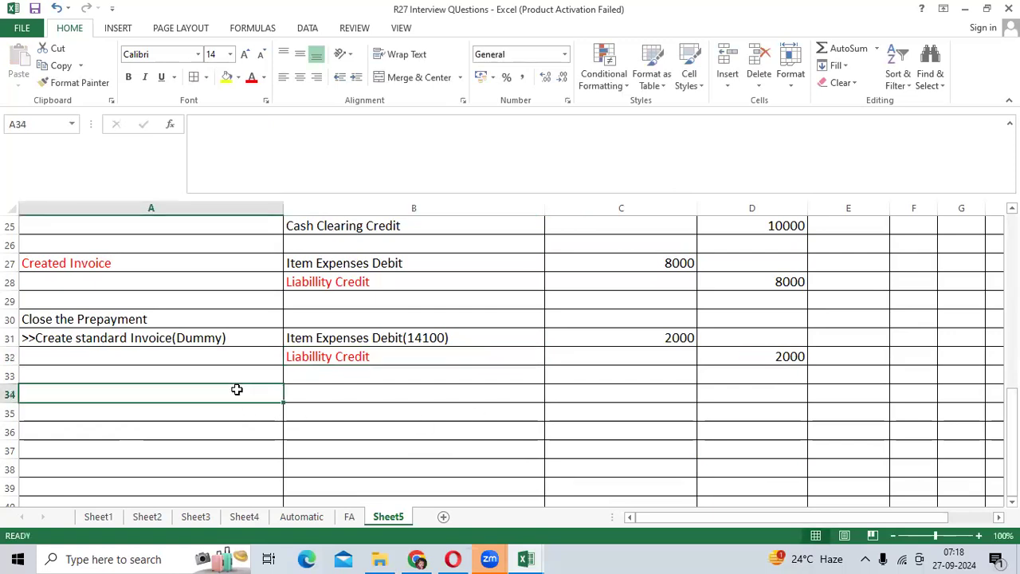
type("Applie")
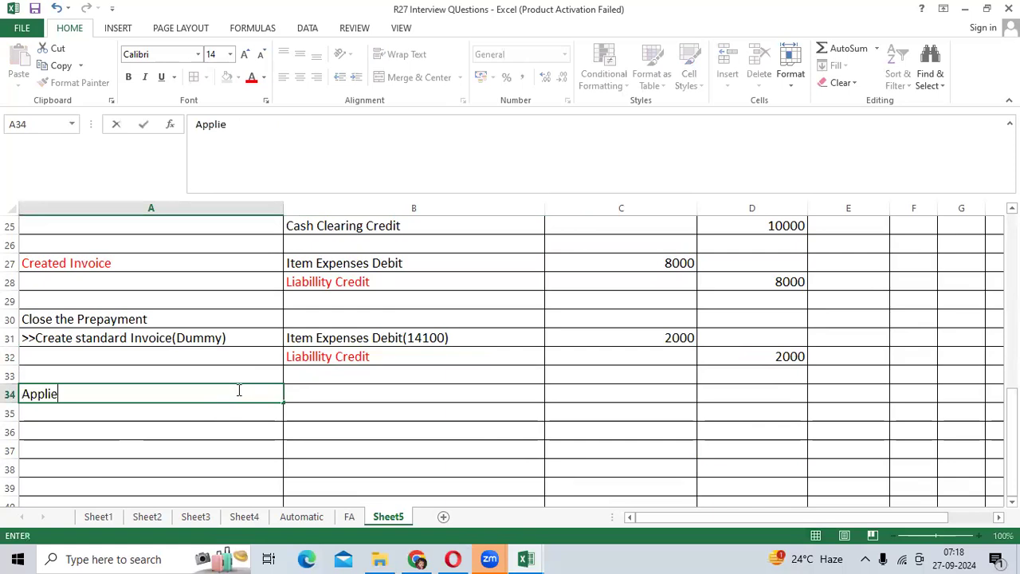
type("d to Prepayment")
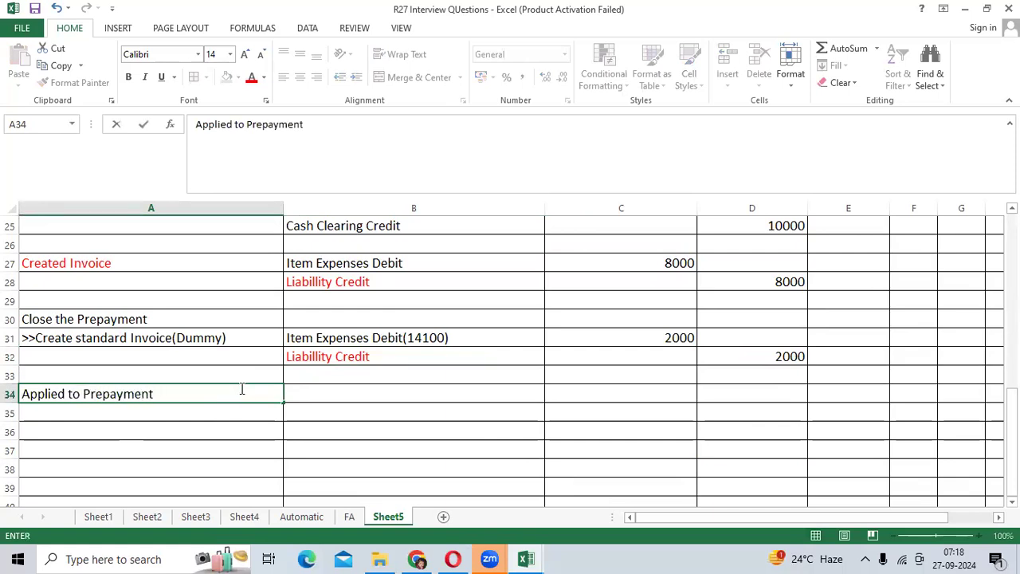
scroll(439, 380, "up", 1)
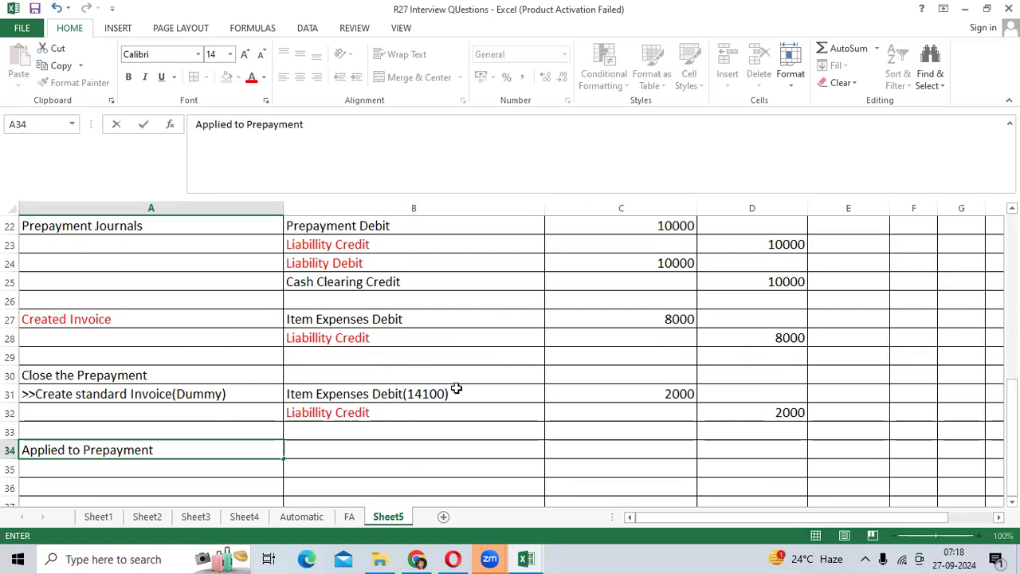
scroll(456, 388, "up", 1)
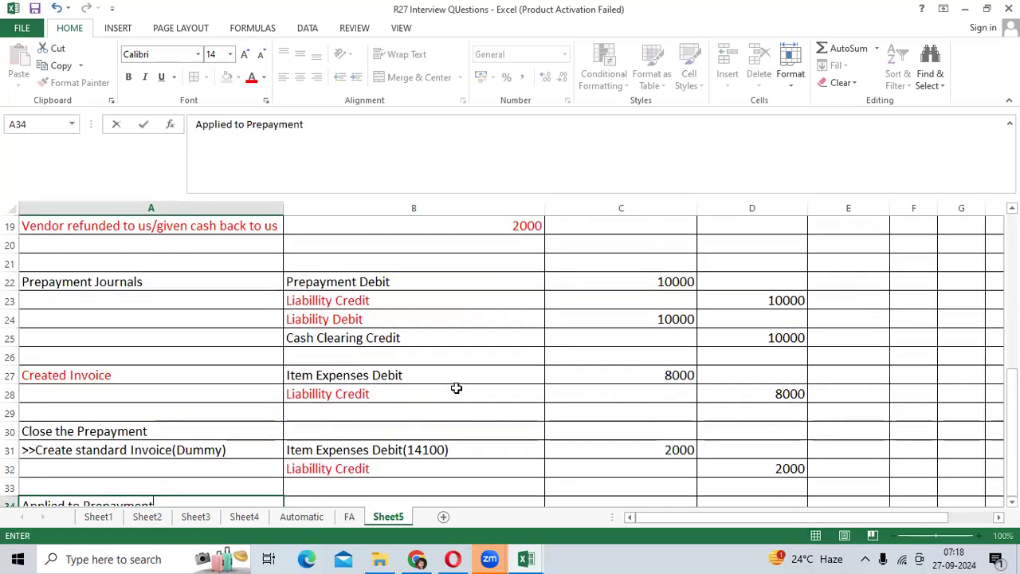
scroll(456, 388, "down", 1)
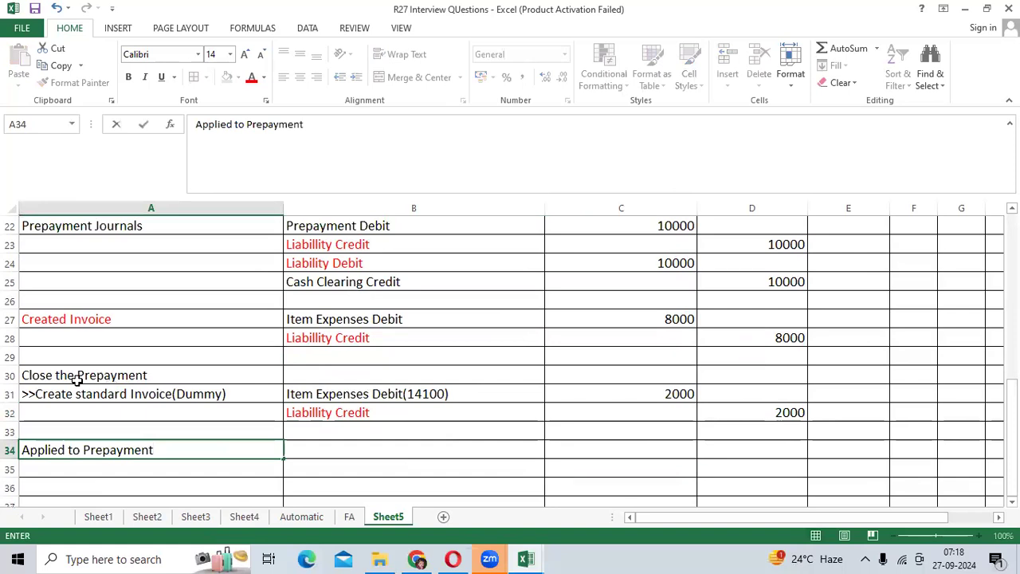
left_click_drag(75, 376, 760, 448)
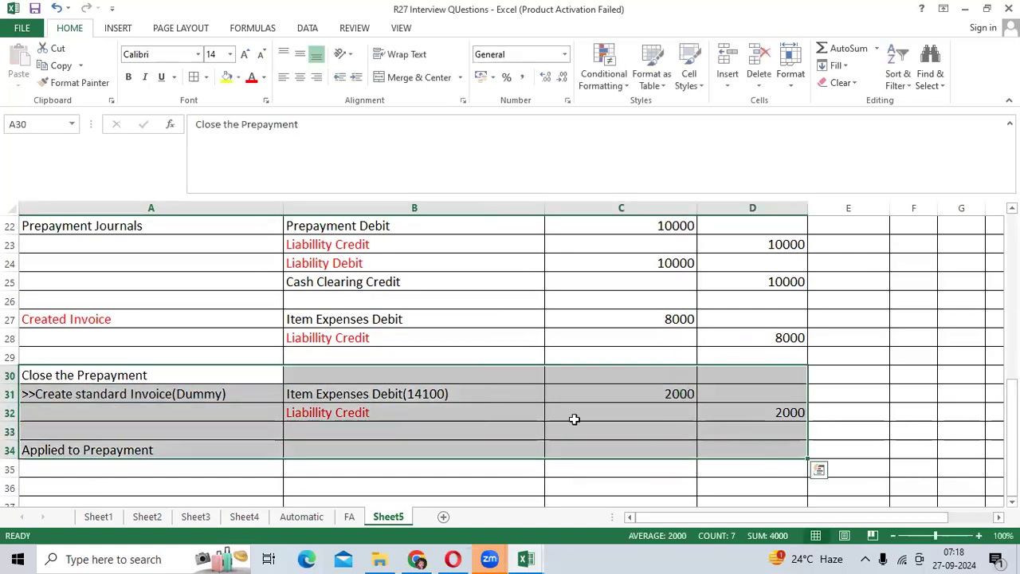
key("ctrl+c")
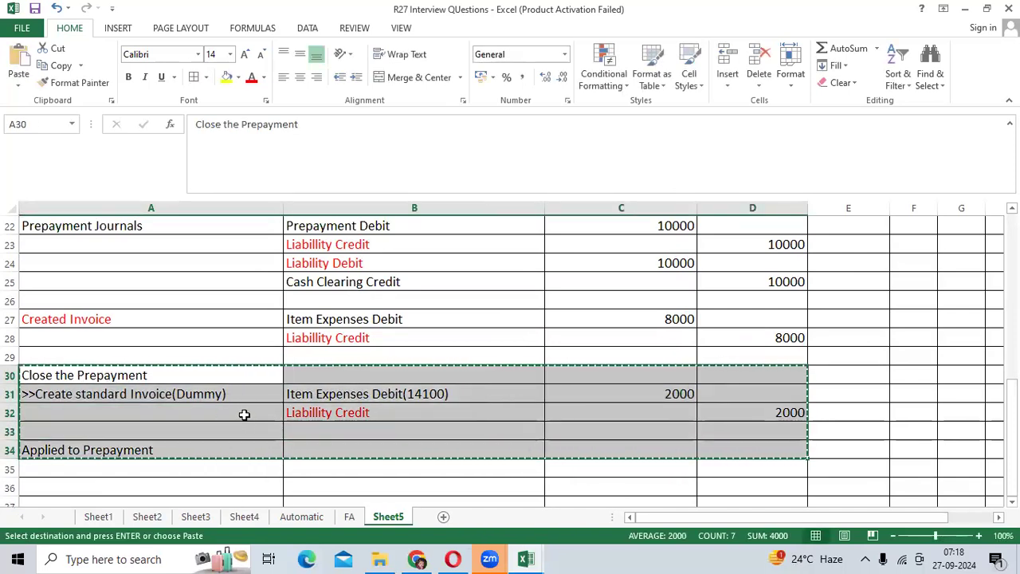
key("Escape")
Step: Copy the Vendor Liability and Prepayment lines into B34:C35
scroll(417, 381, "up", 4)
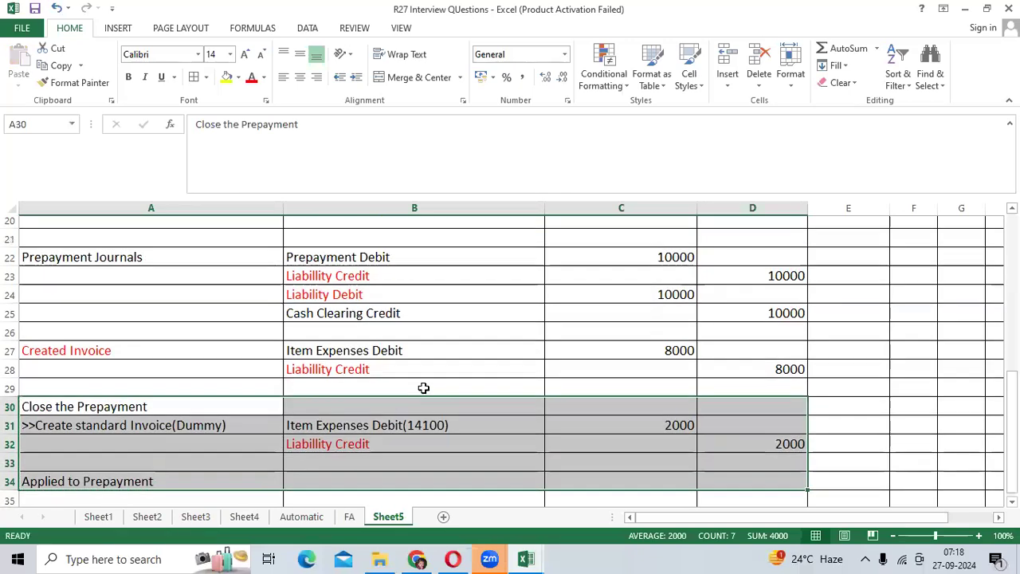
scroll(348, 282, "up", 1)
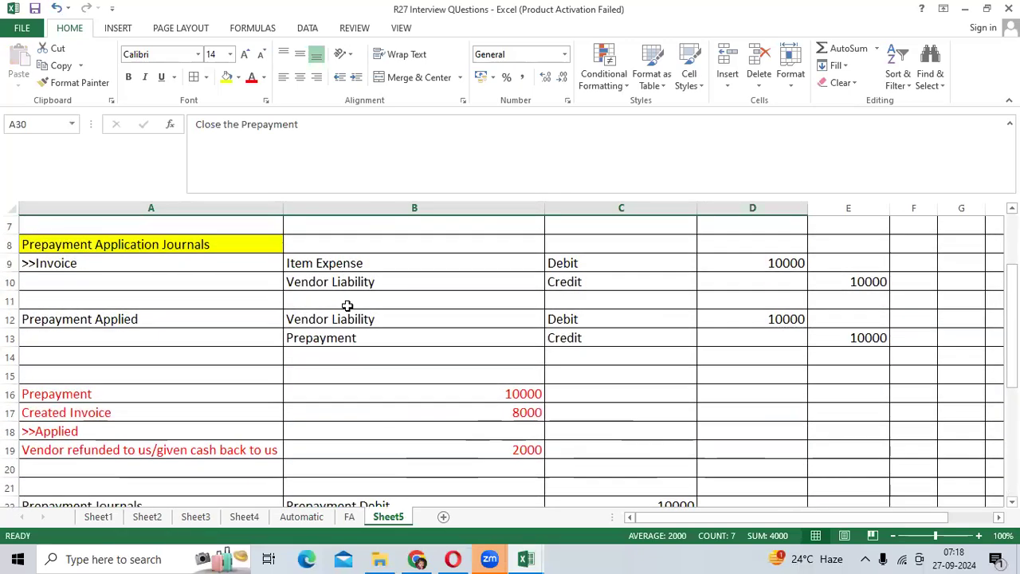
left_click_drag(337, 321, 638, 343)
key("ctrl+c")
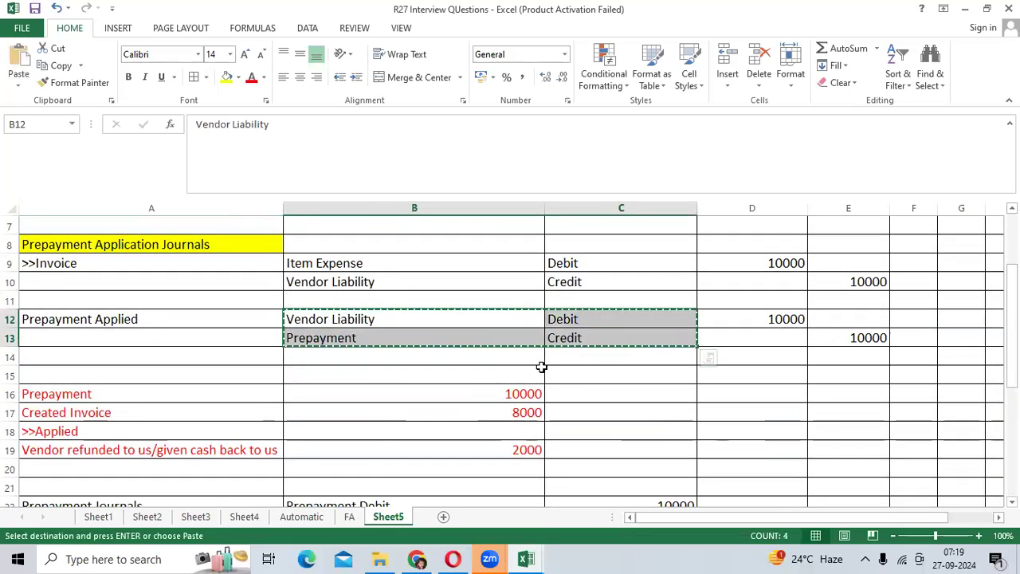
scroll(542, 367, "down", 6)
left_click(388, 390)
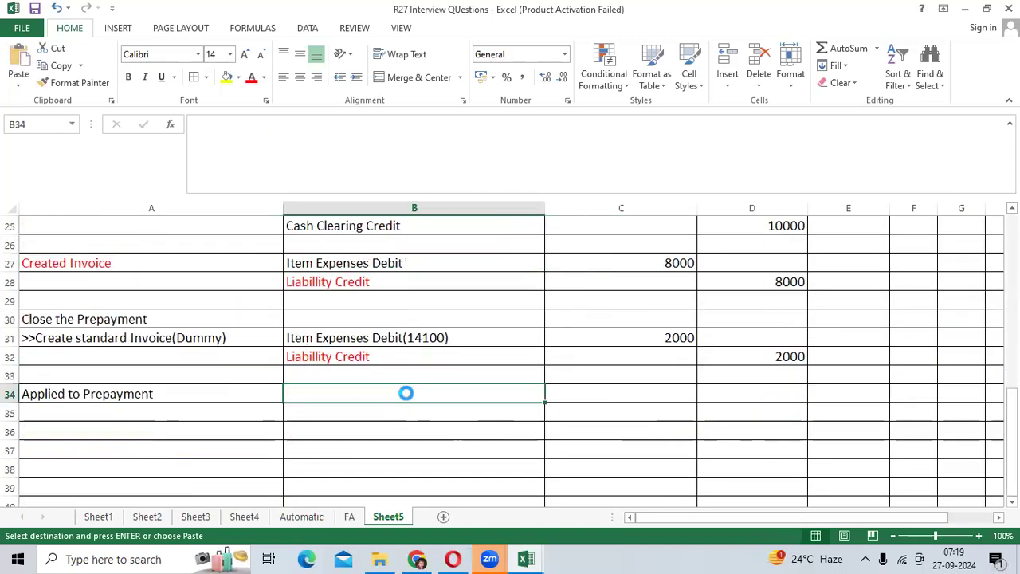
key("ctrl+v")
key("Escape")
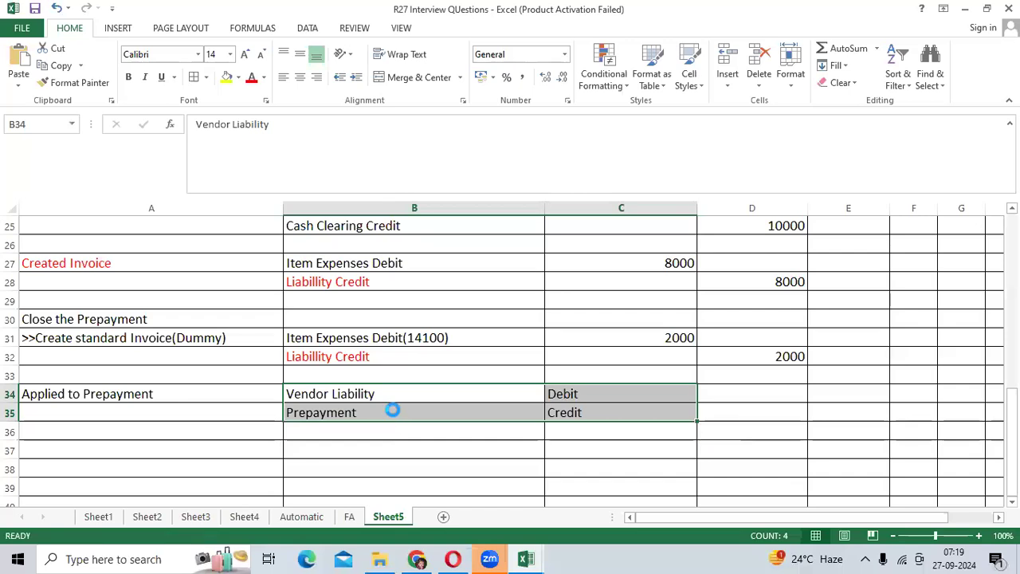
Step: Shorten B34 to 'Liability' and clear the copied Debit/Credit labels in C34:C35
double_click(330, 391)
left_click_drag(330, 391, 279, 392)
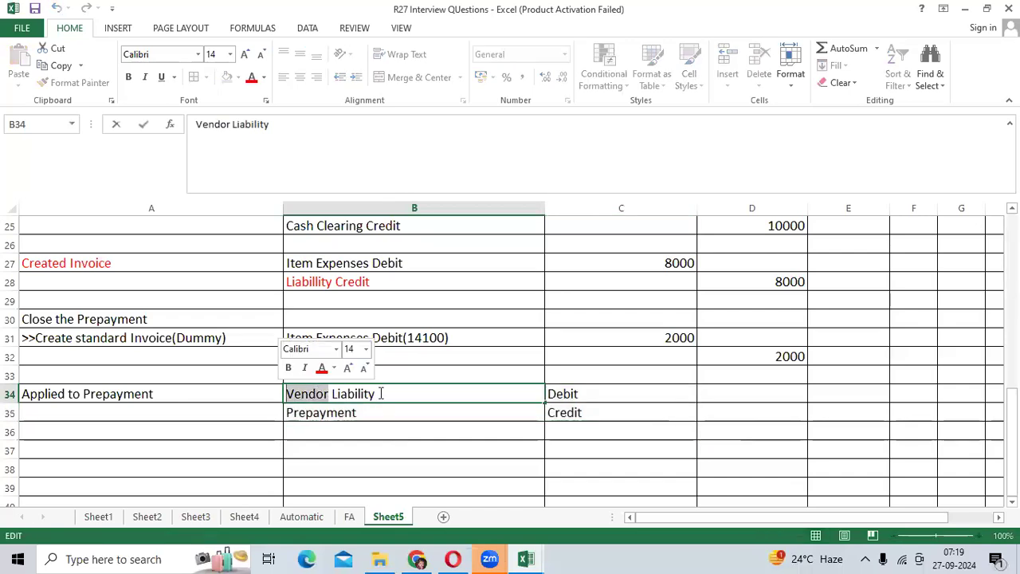
key("BackSpace")
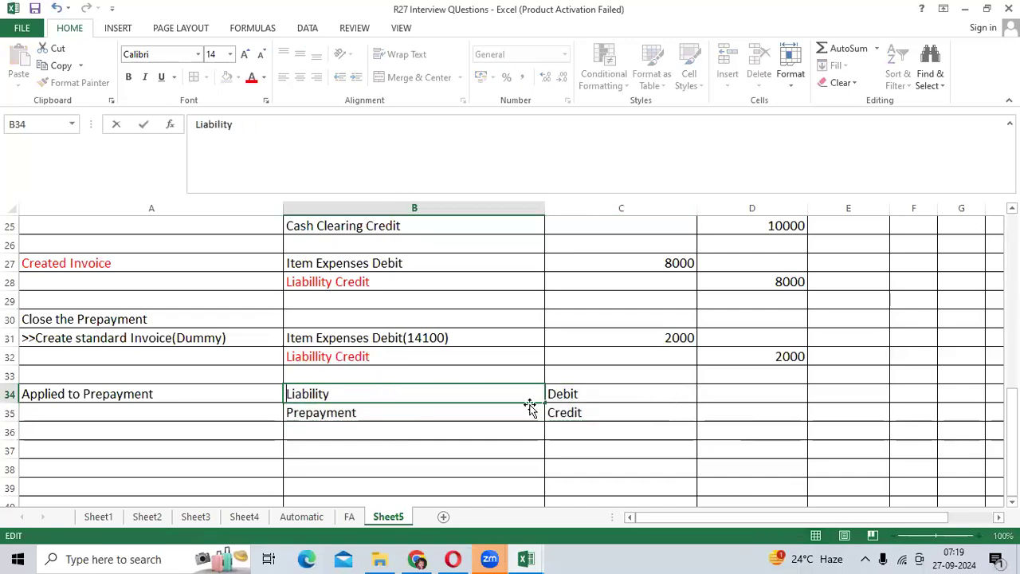
left_click(652, 391)
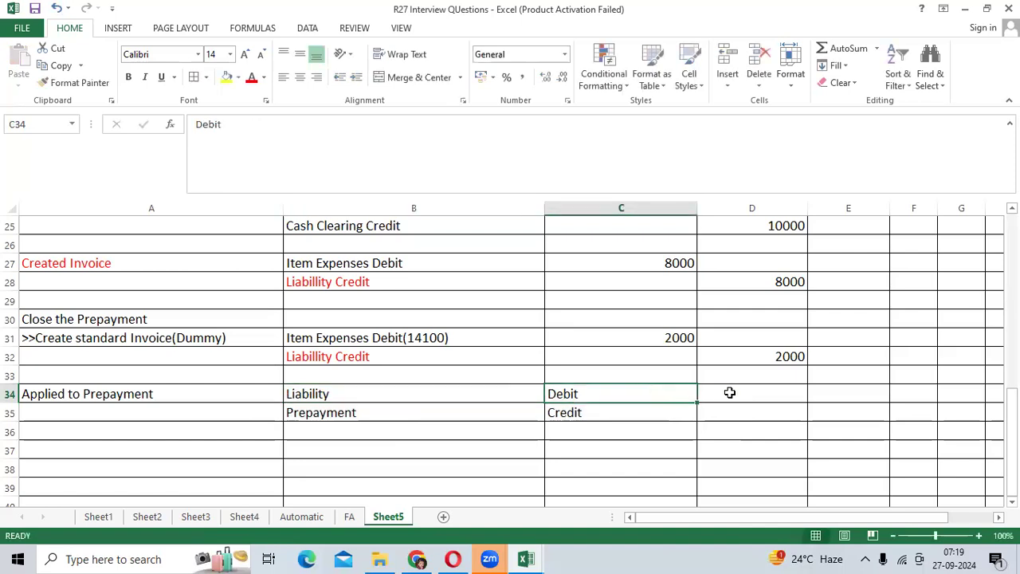
mouse_move(637, 396)
left_mouse_down()
mouse_move(629, 423)
mouse_move(629, 412)
left_mouse_up()
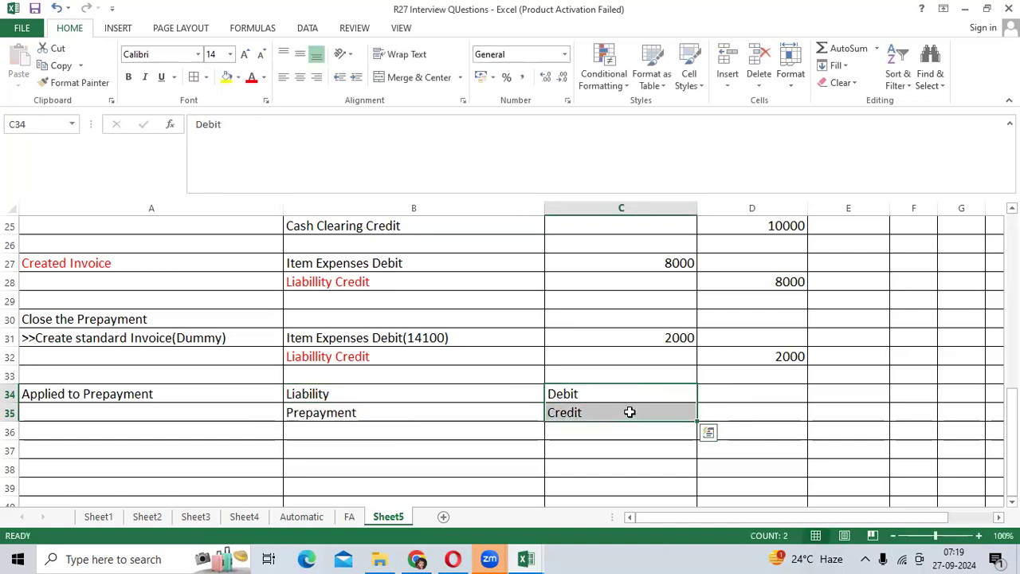
key("Delete")
Step: Enter 2000 as the debit in C34 and the credit in D35
left_click(645, 393)
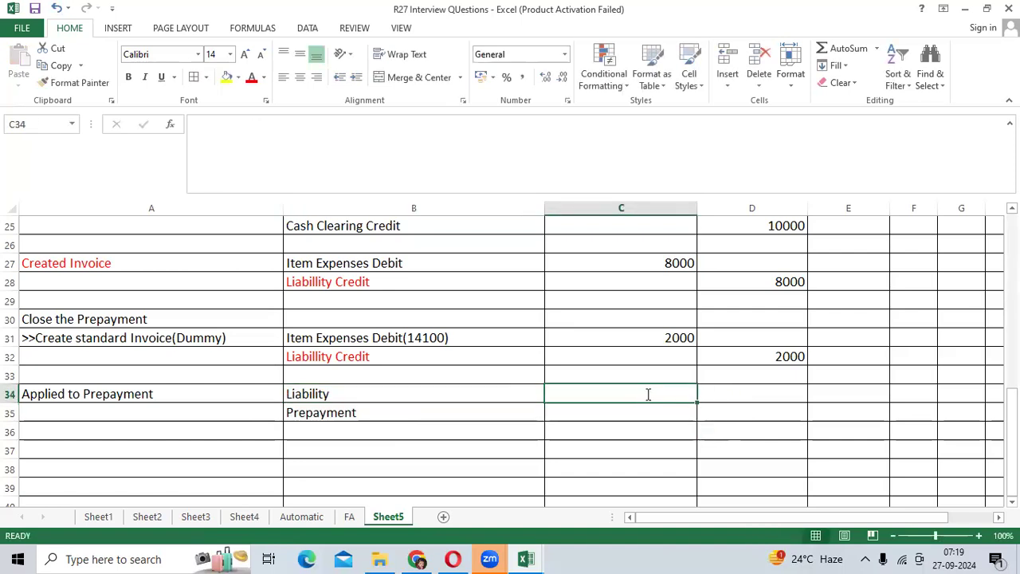
type("2000")
key("Return")
key("Right")
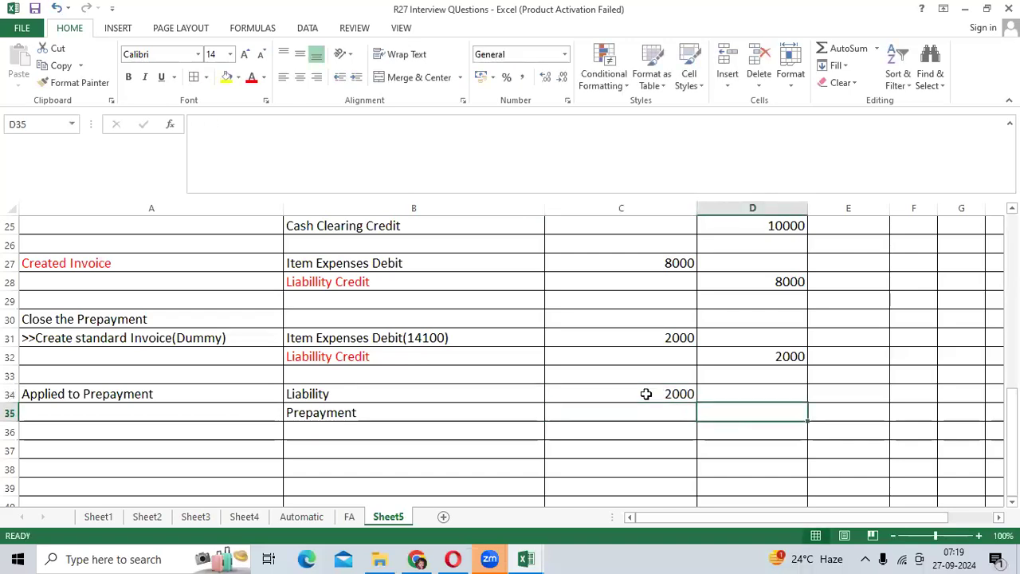
type("2000")
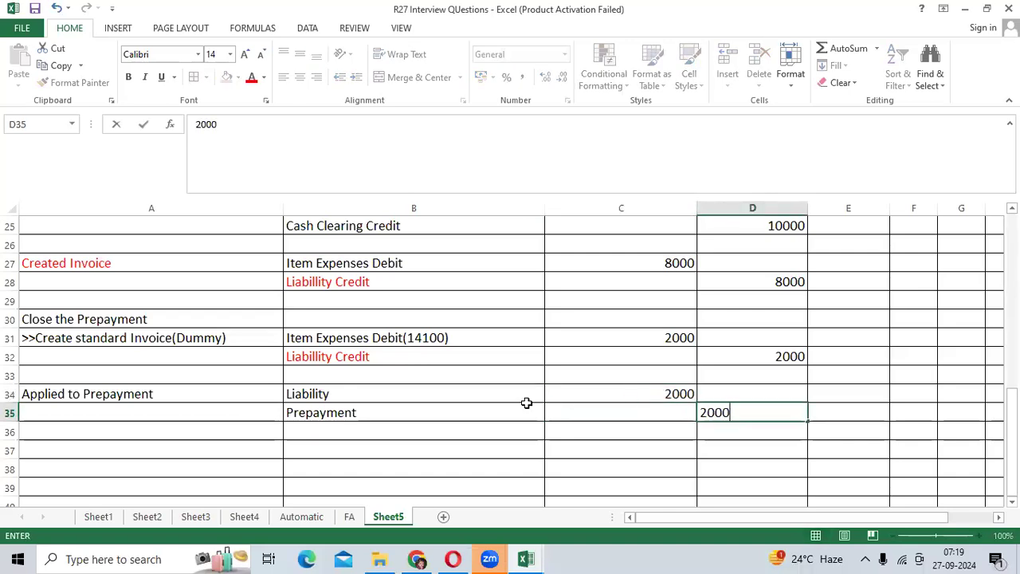
Step: Relabel the two lines 'Liability Debit' and 'Prepayment Credit'
double_click(518, 392)
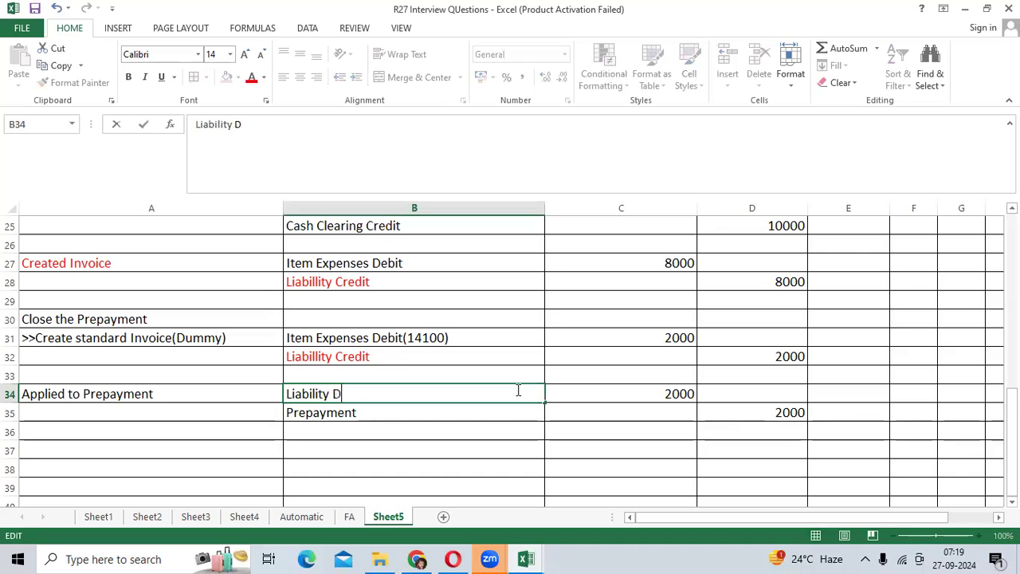
type("Debit")
left_click(409, 412)
double_click(410, 412)
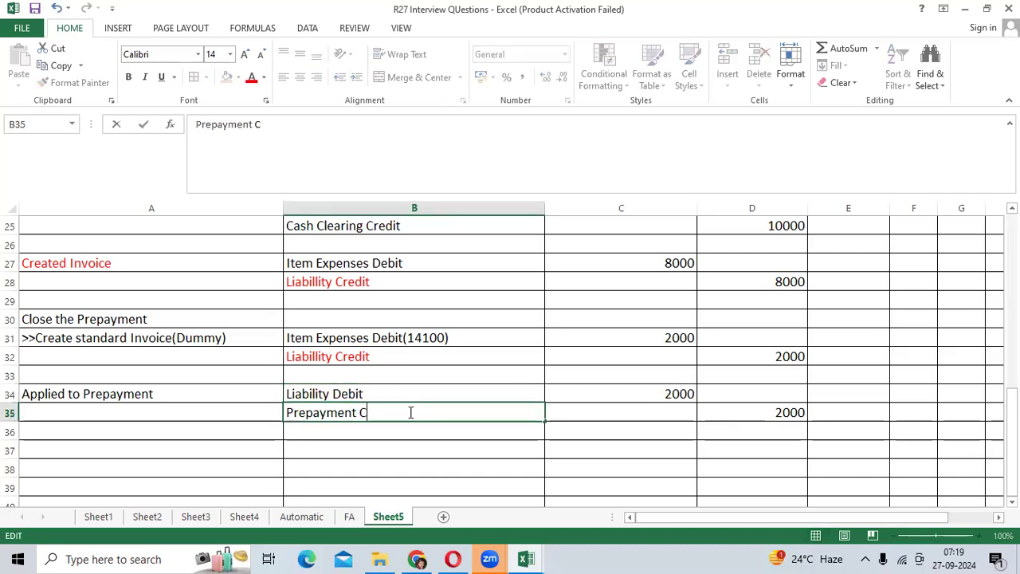
type("it")
left_click(410, 412)
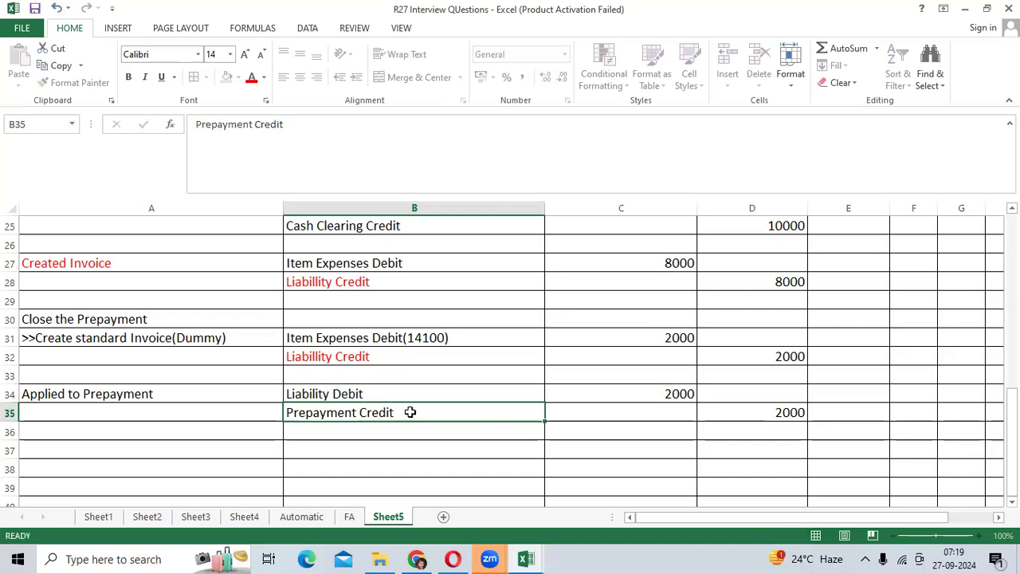
left_click(234, 452)
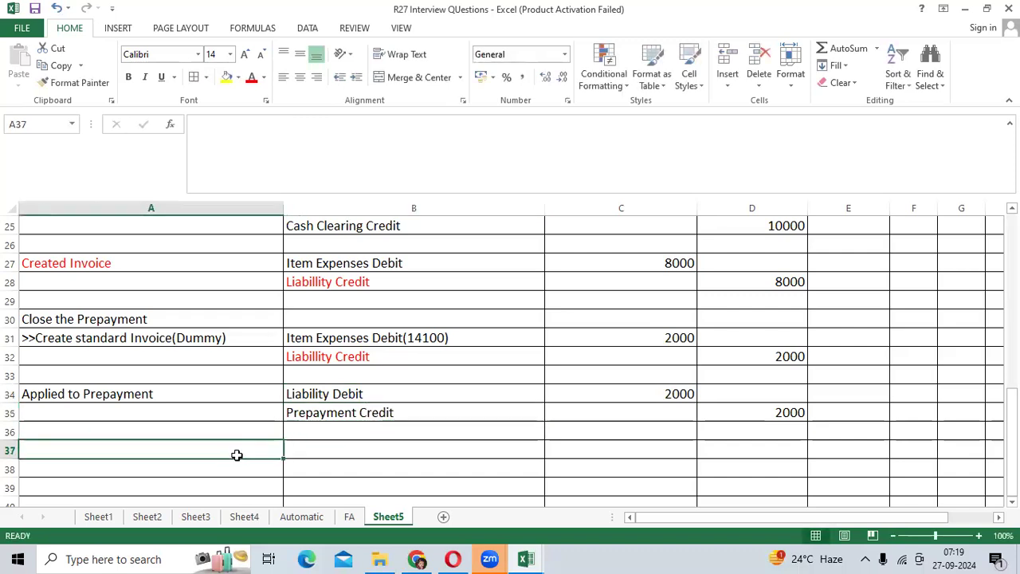
Step: Note 'Prepayment status is Fully Applied' in A37
type("Prepaym")
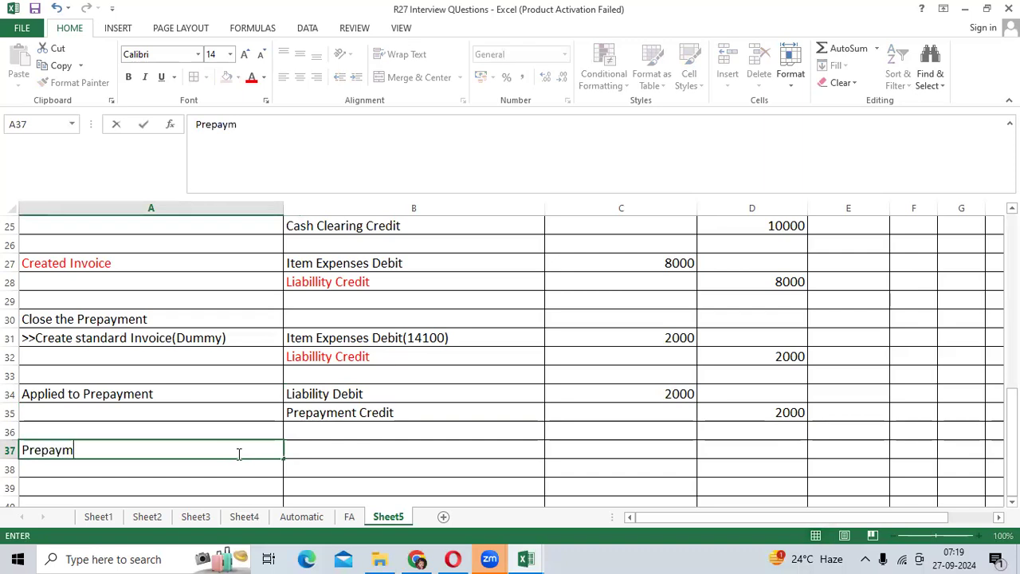
type("ent status is Fu")
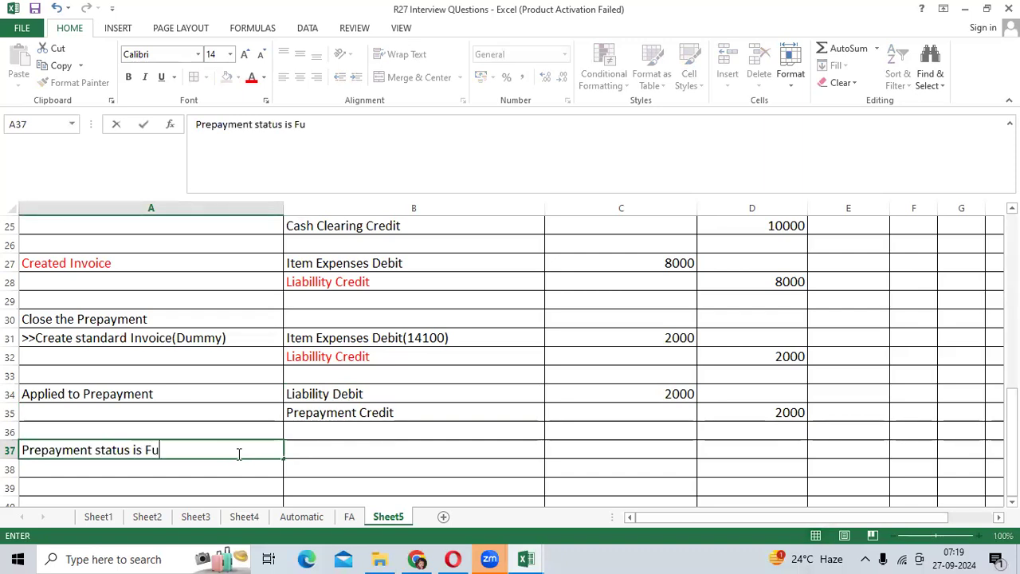
type("ll Appli")
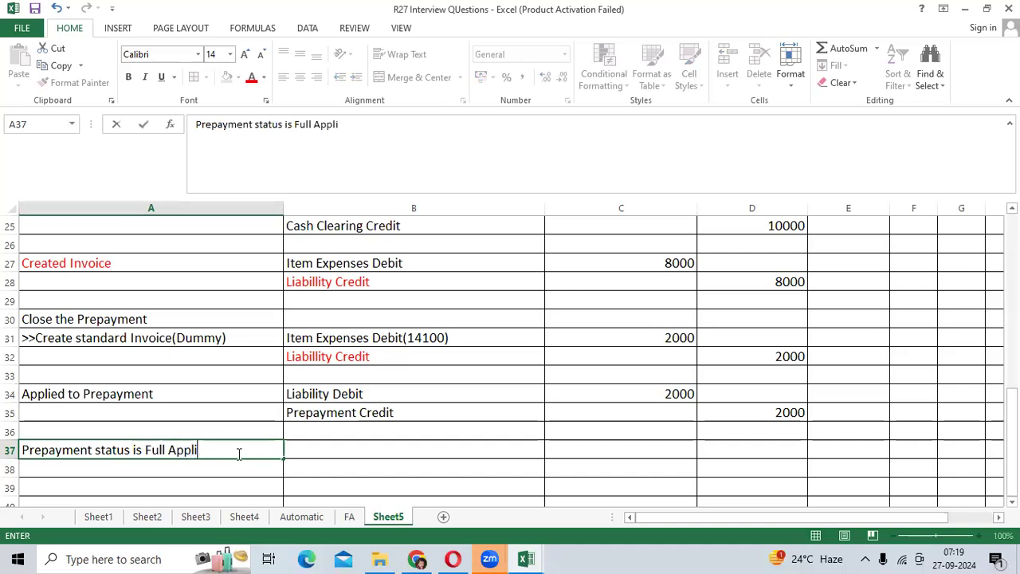
type("ed")
key("ctrl+Return")
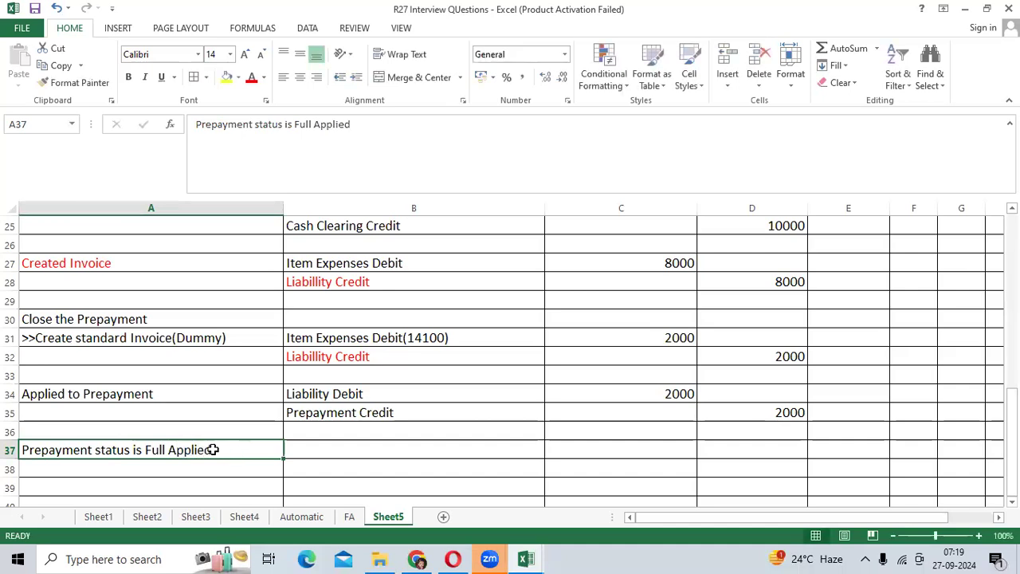
double_click(167, 448)
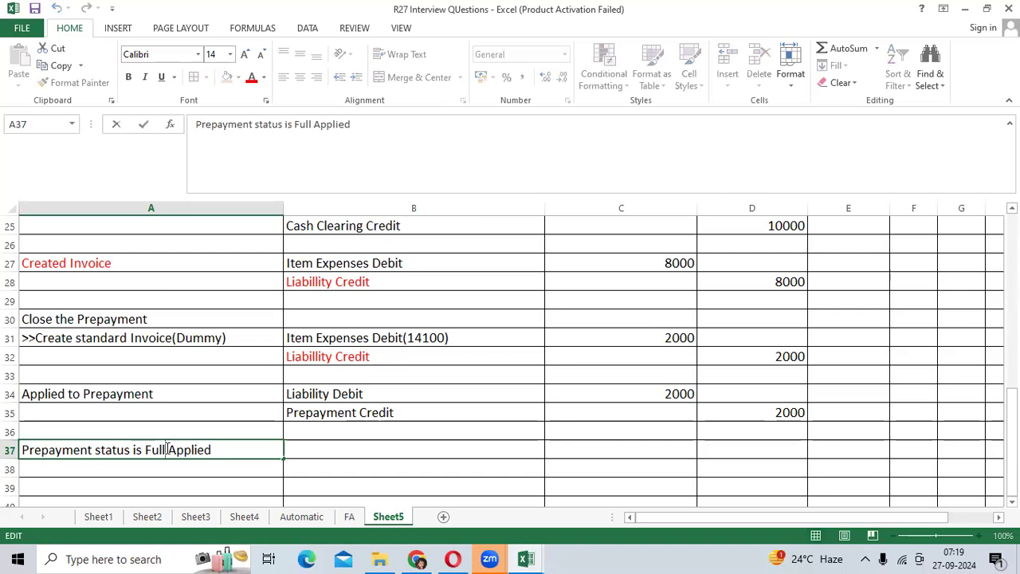
type("y")
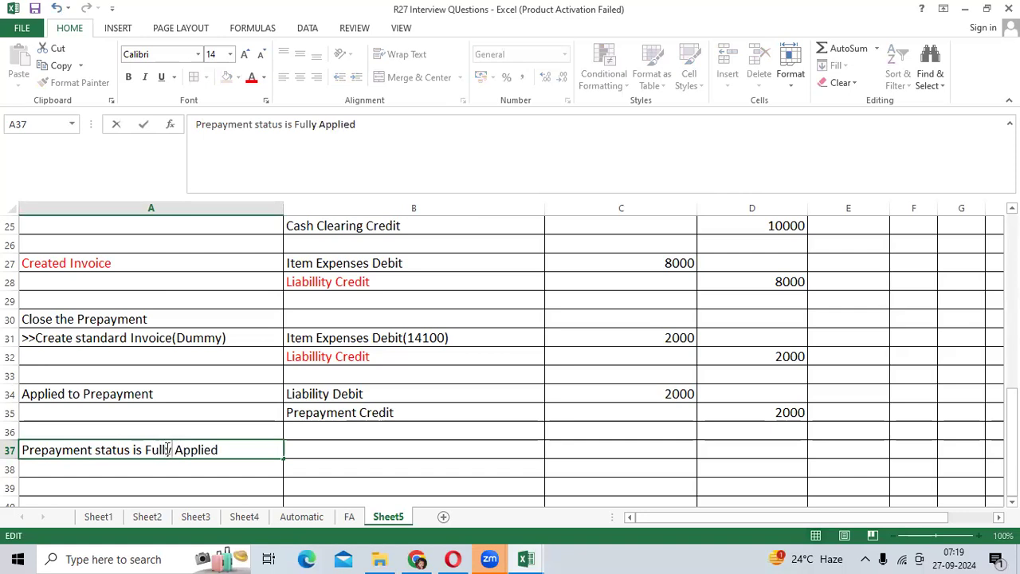
Step: Add the 'Credit/Debit Memo against Standard Invoice(dummy)' heading in A39 and widen column A
scroll(172, 446, "down", 2)
left_click(201, 374)
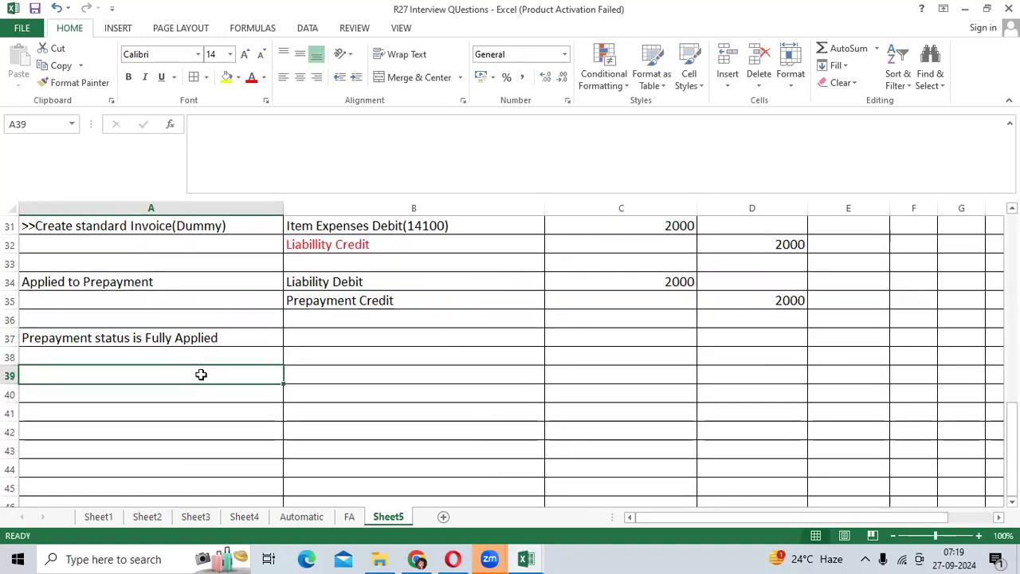
type("Credit/")
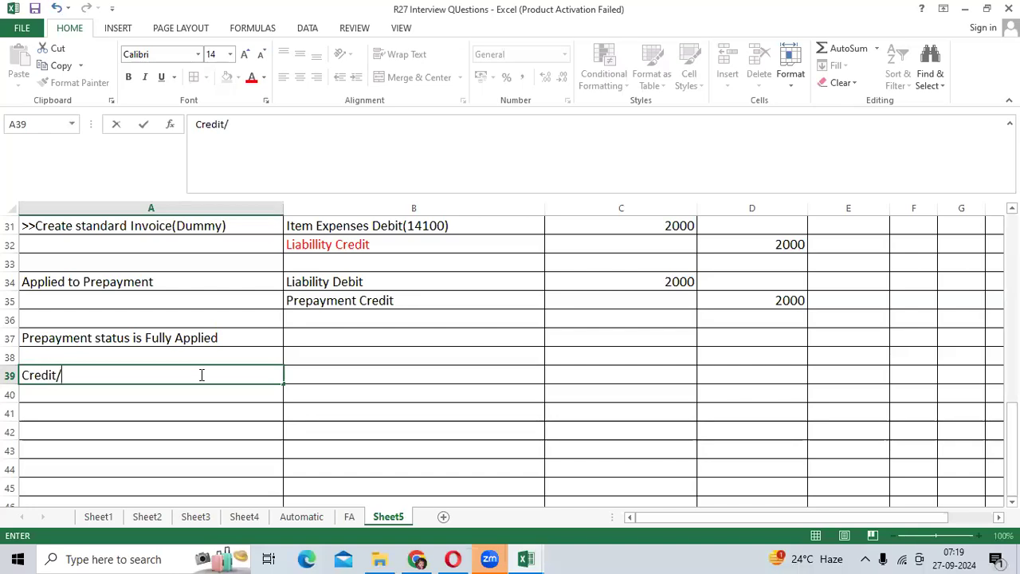
type("Debit Memo a")
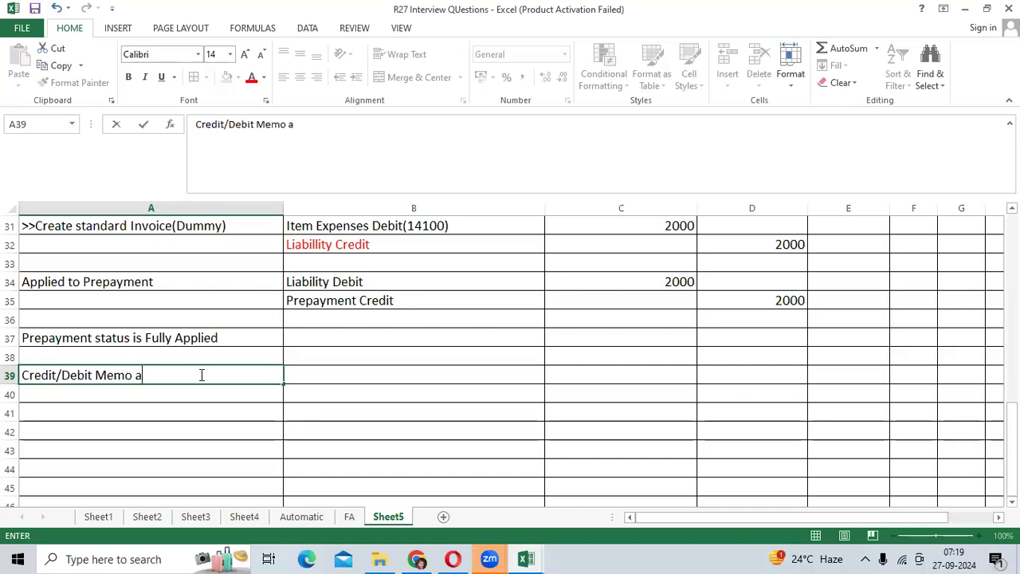
type("gainst Standard Inv")
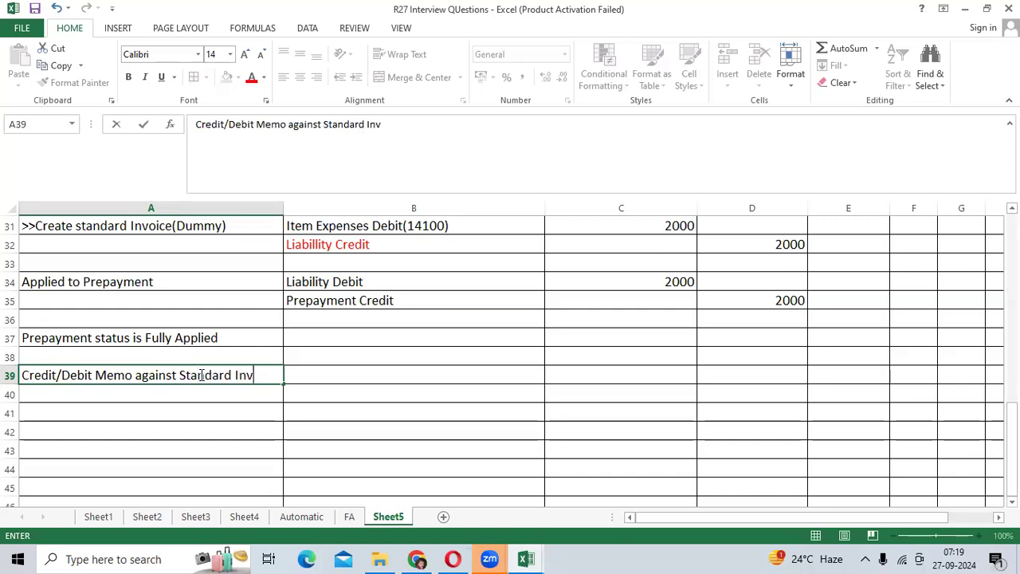
type("oice(du")
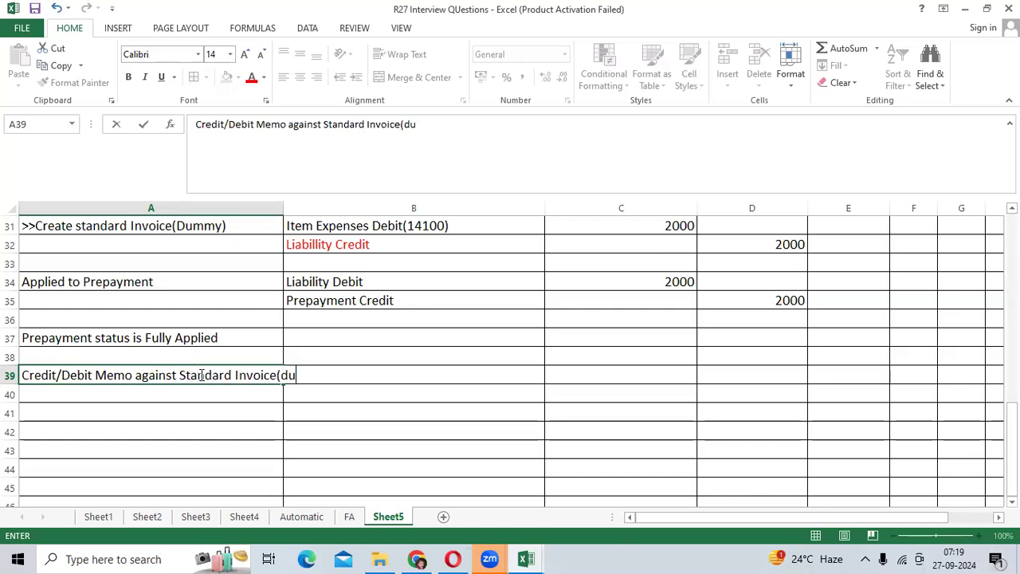
type("mmy)")
key("Tab")
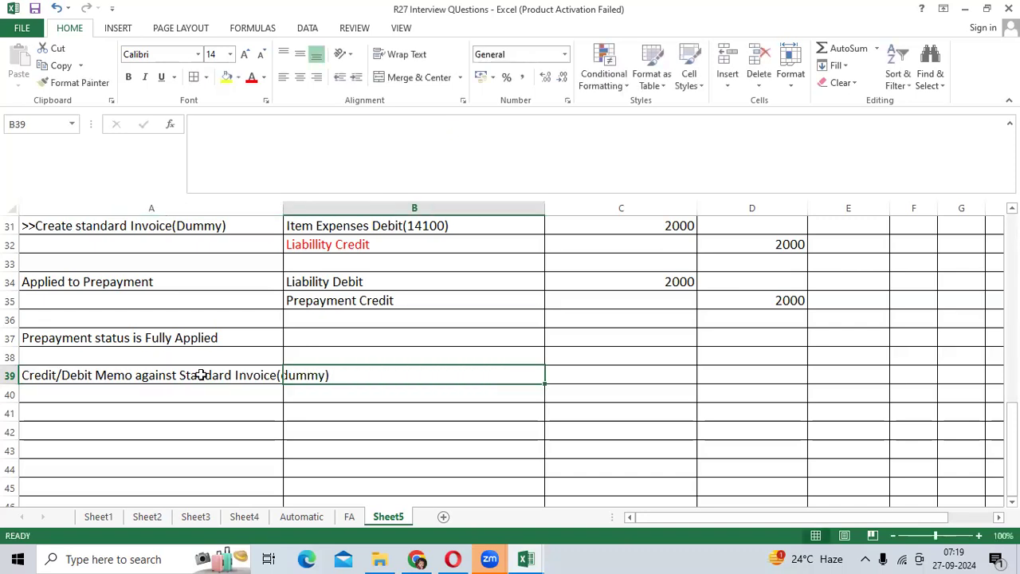
left_click_drag(288, 202, 342, 202)
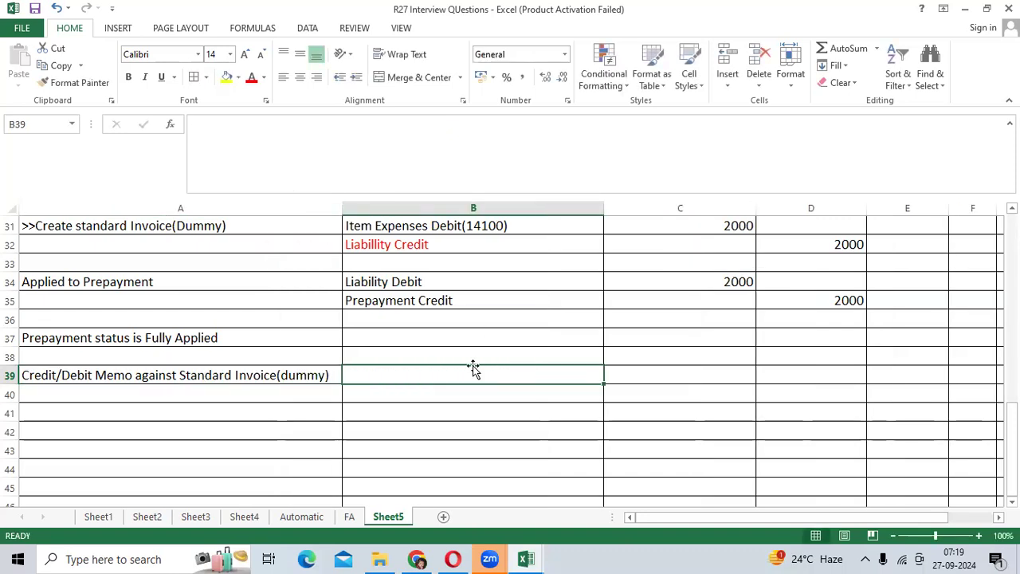
scroll(462, 382, "up", 1)
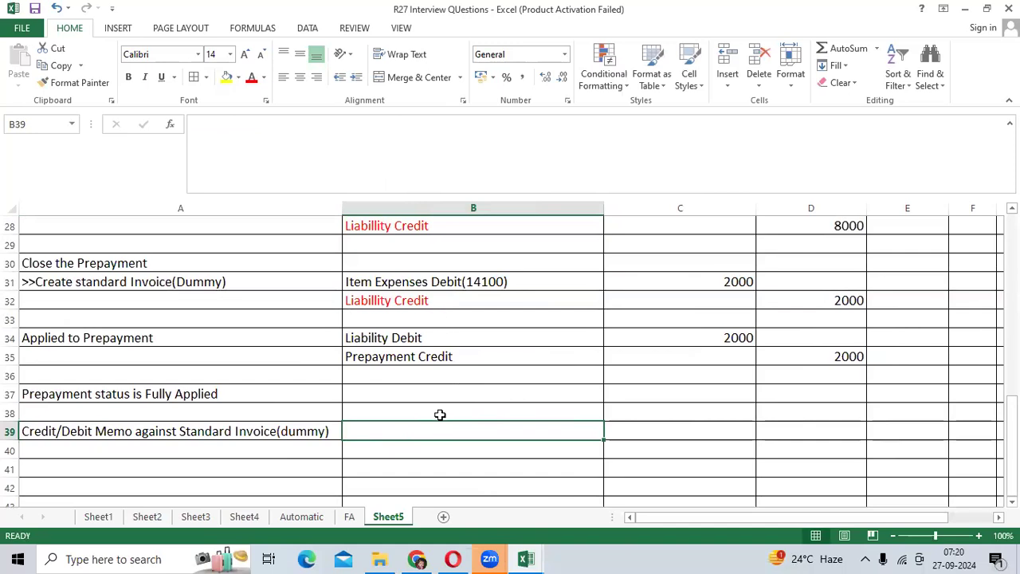
scroll(440, 414, "up", 1)
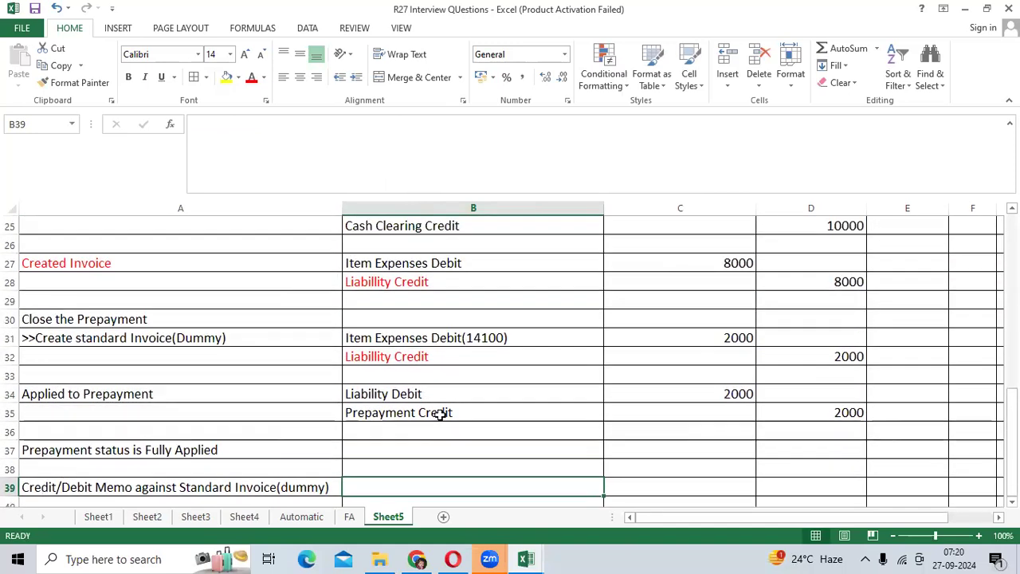
scroll(440, 414, "down", 1)
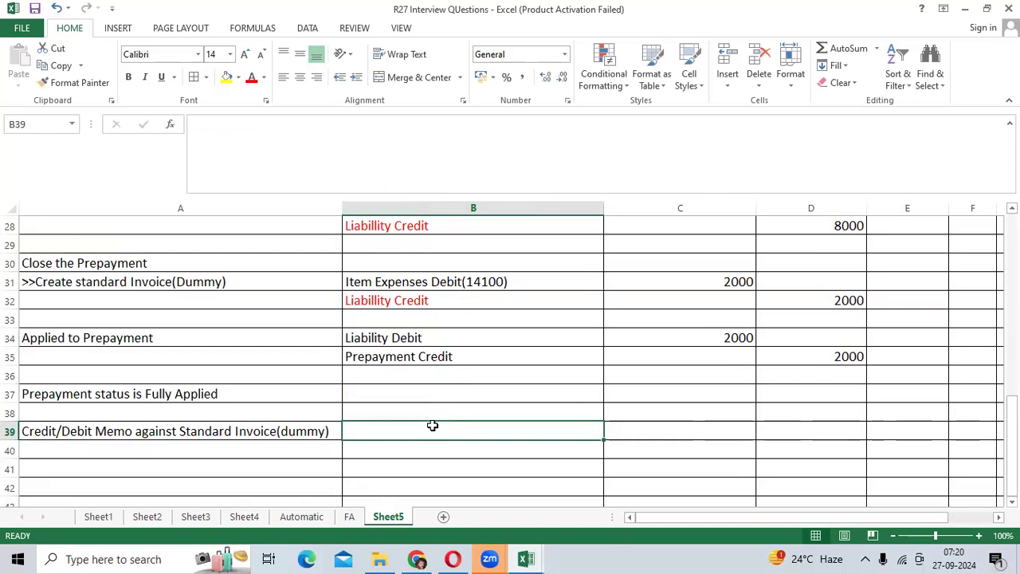
scroll(432, 425, "up", 1)
scroll(432, 426, "up", 1)
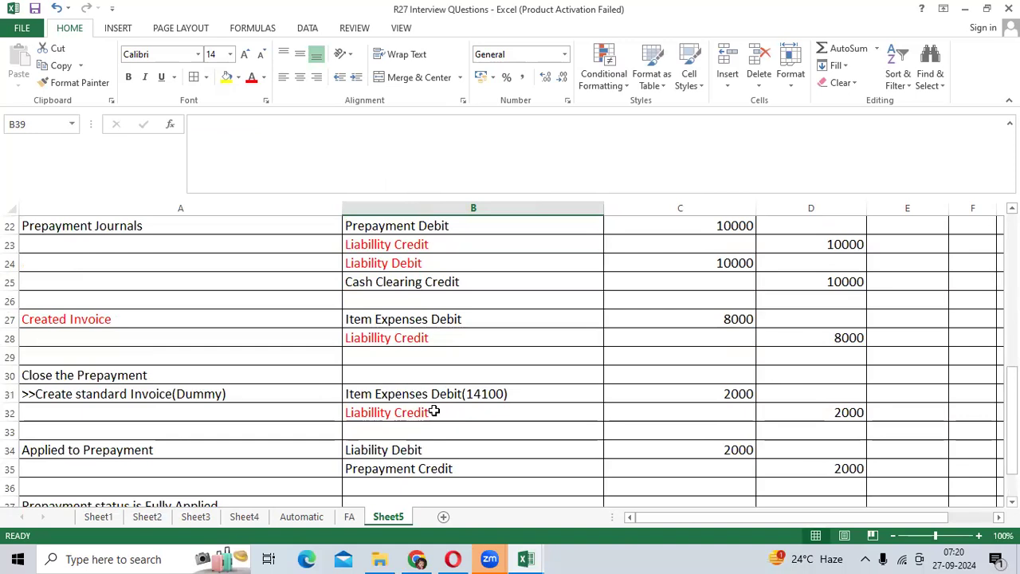
scroll(433, 412, "down", 3)
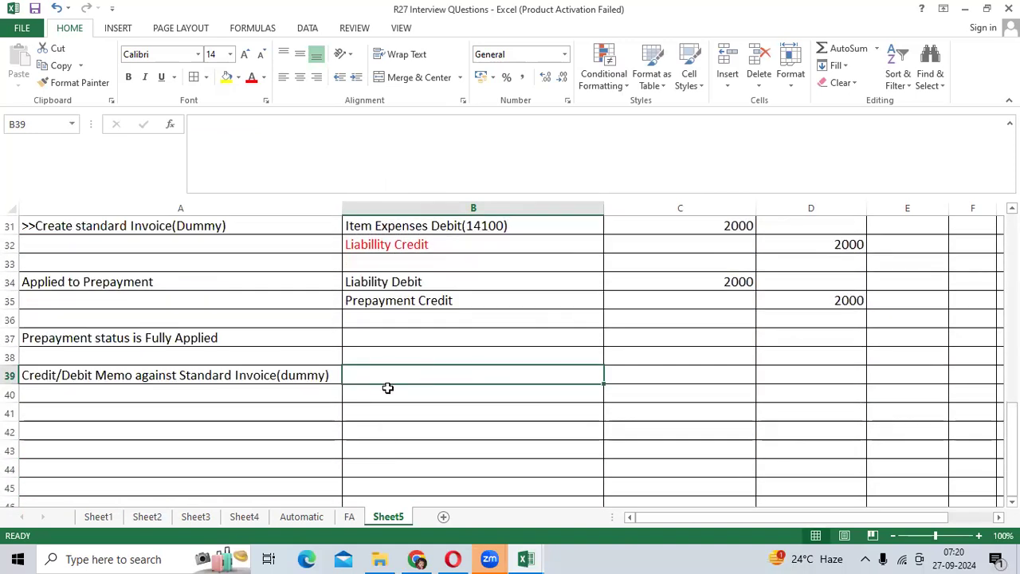
Step: Enter a Liability Debit line of -2000 in row 39
left_click(388, 387, "shift")
type("Liability")
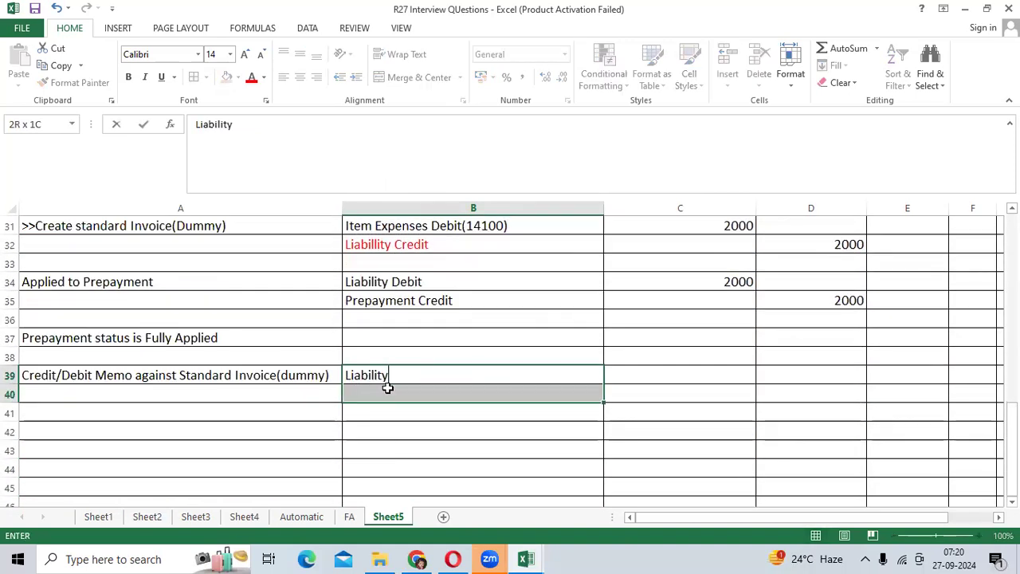
type(" Debit")
key("Return")
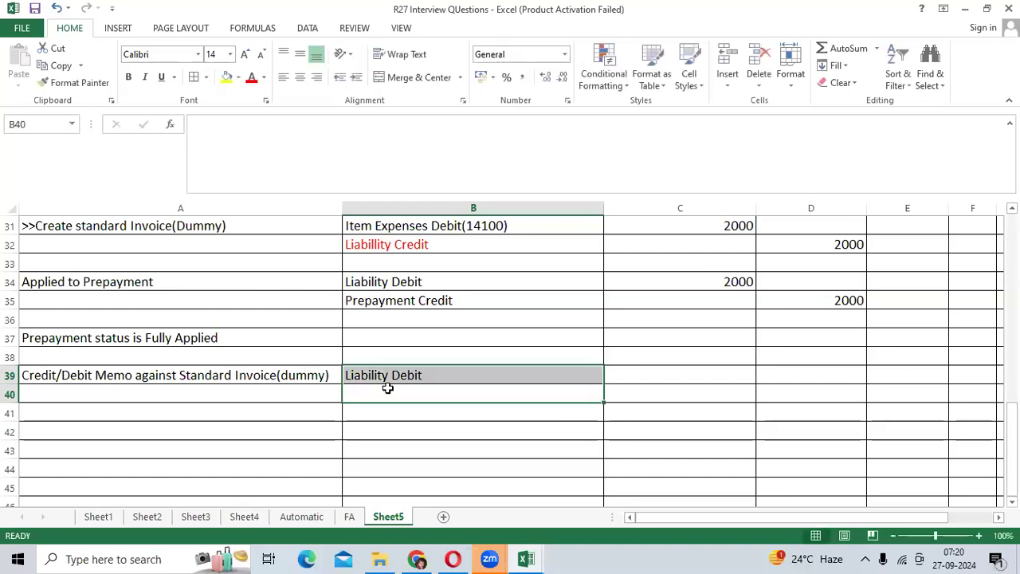
left_click(664, 380)
type("-2000")
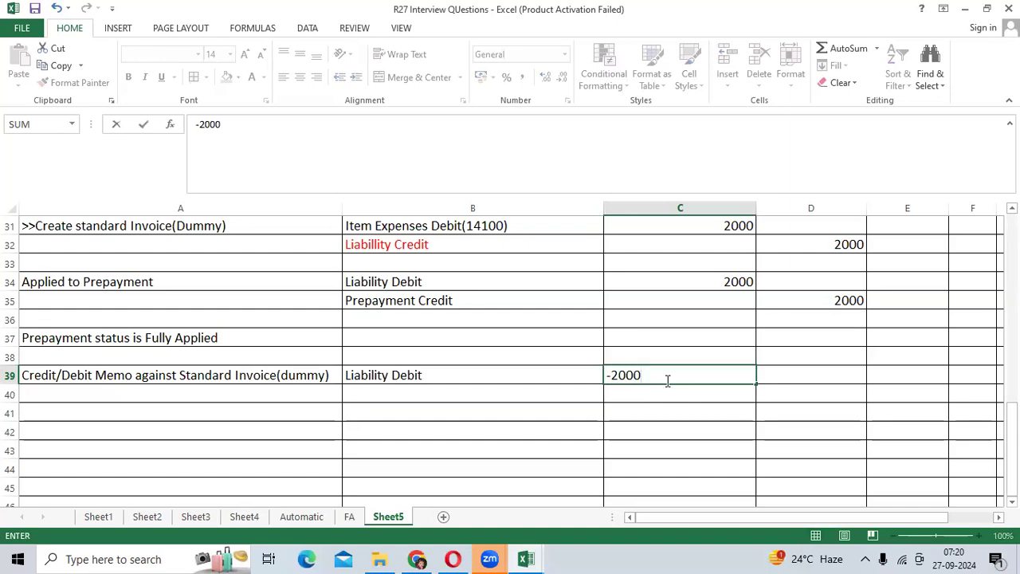
key("Return")
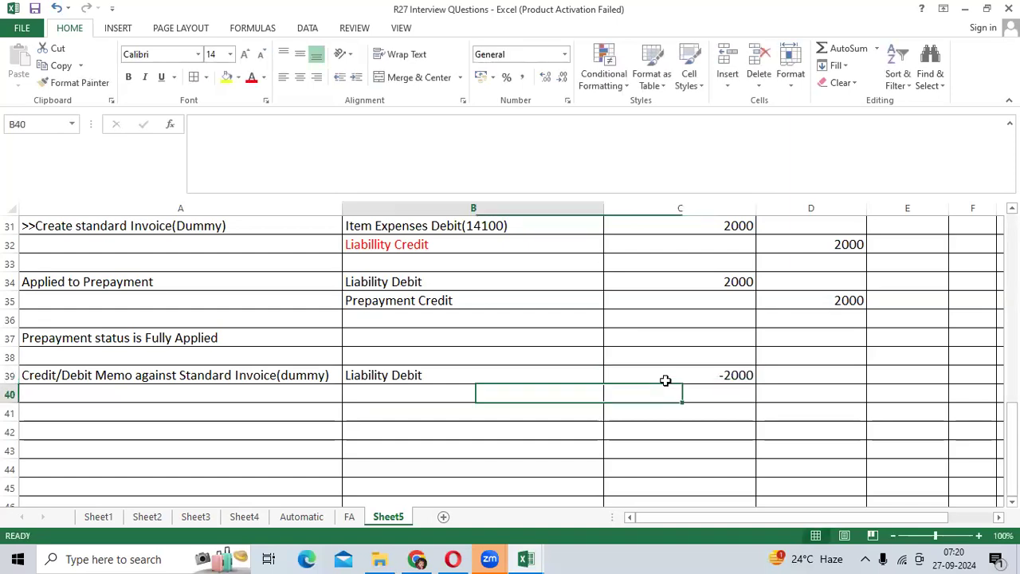
Step: Add an 'Item Expenses Credit(14100)' line with -2000 in D40
left_click(518, 226)
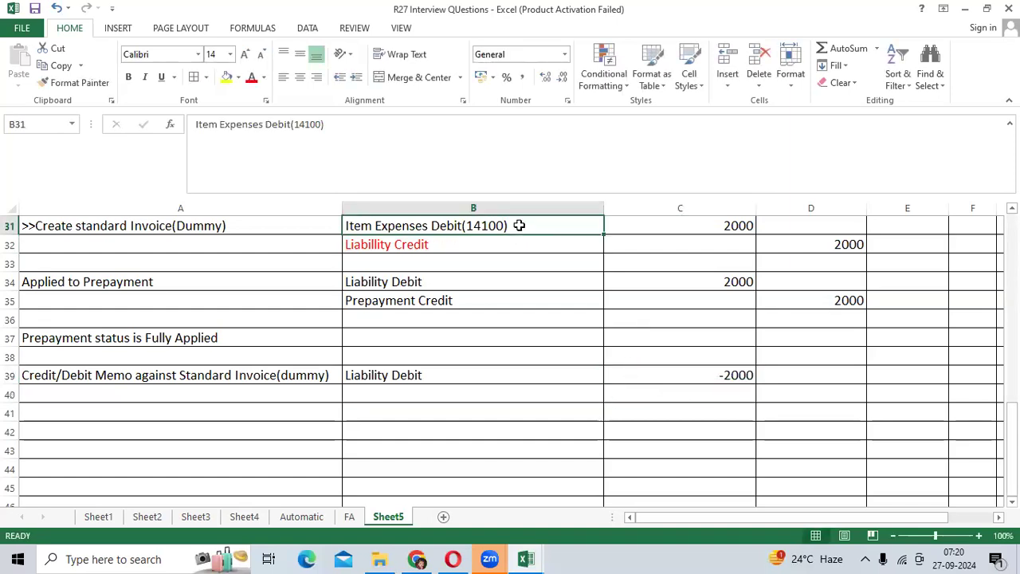
key("ctrl+c")
left_click(450, 395)
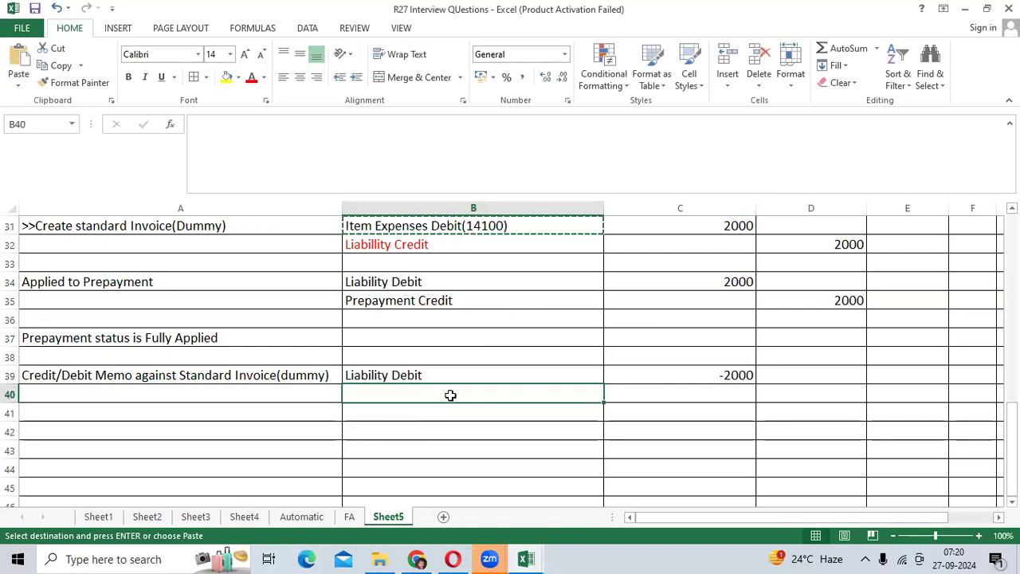
key("ctrl+v")
key("Escape")
left_click_drag(462, 394, 436, 394)
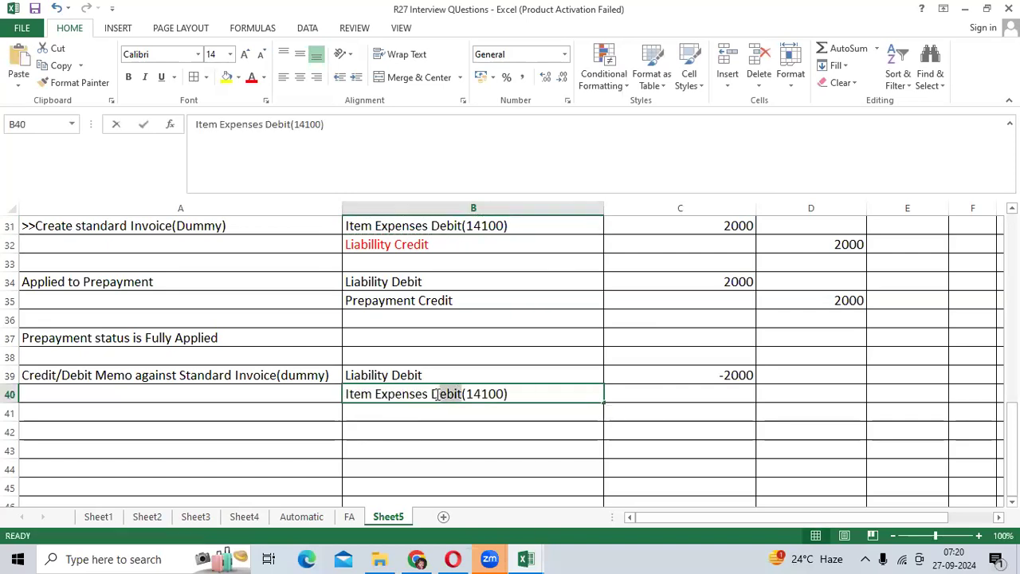
type("Credi")
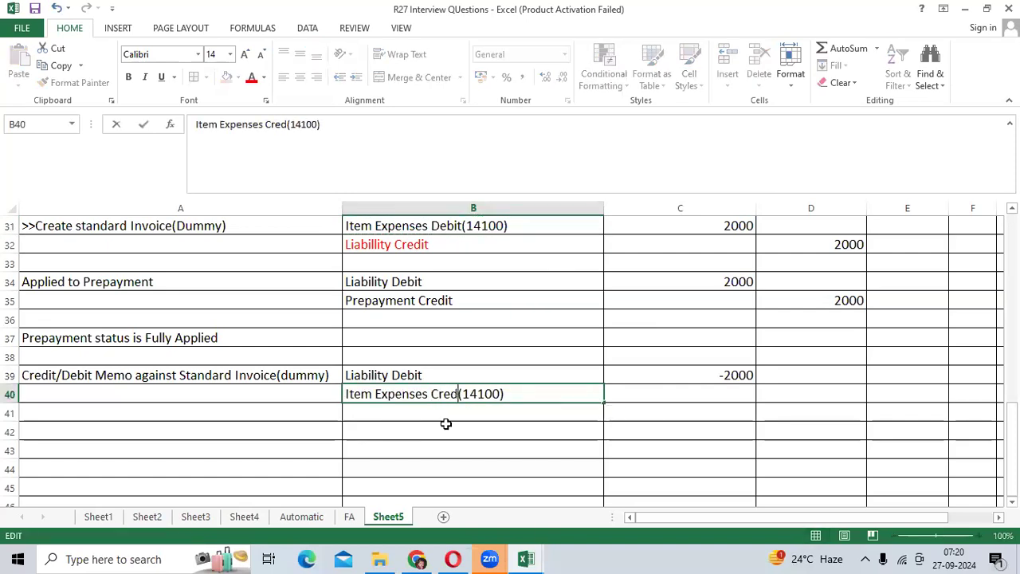
type("t")
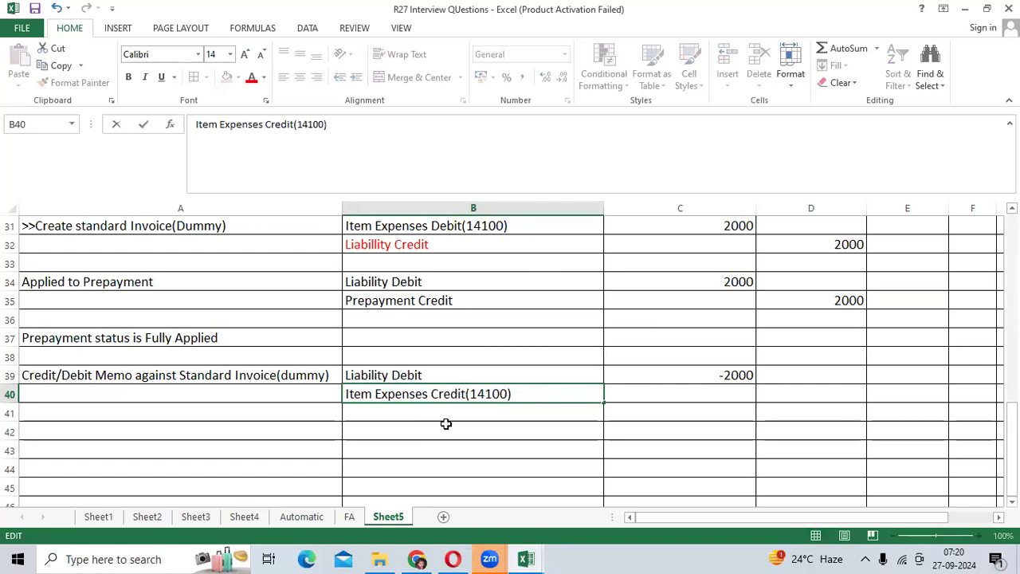
key("Tab")
key("Tab")
type("-2")
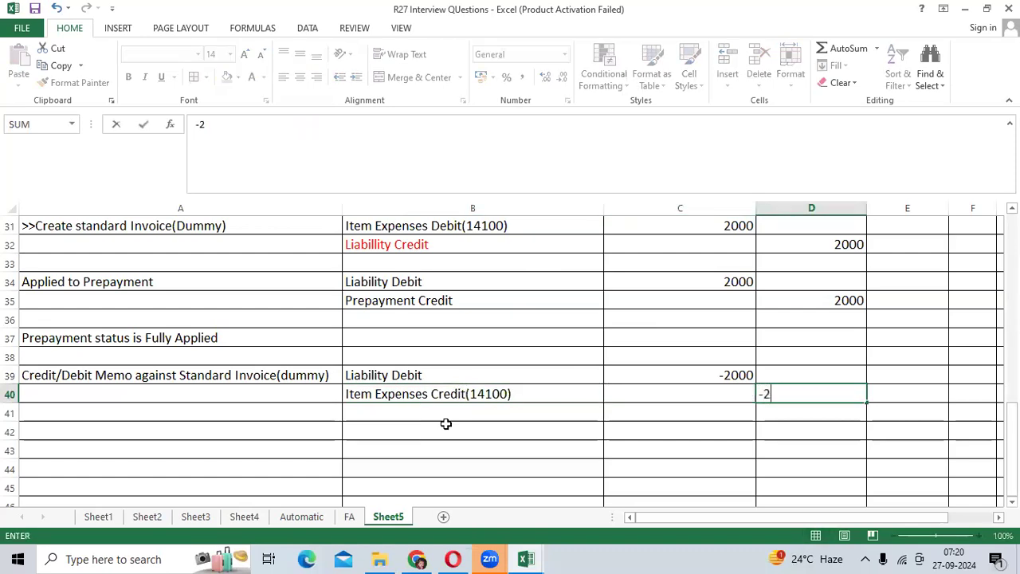
left_click(306, 434)
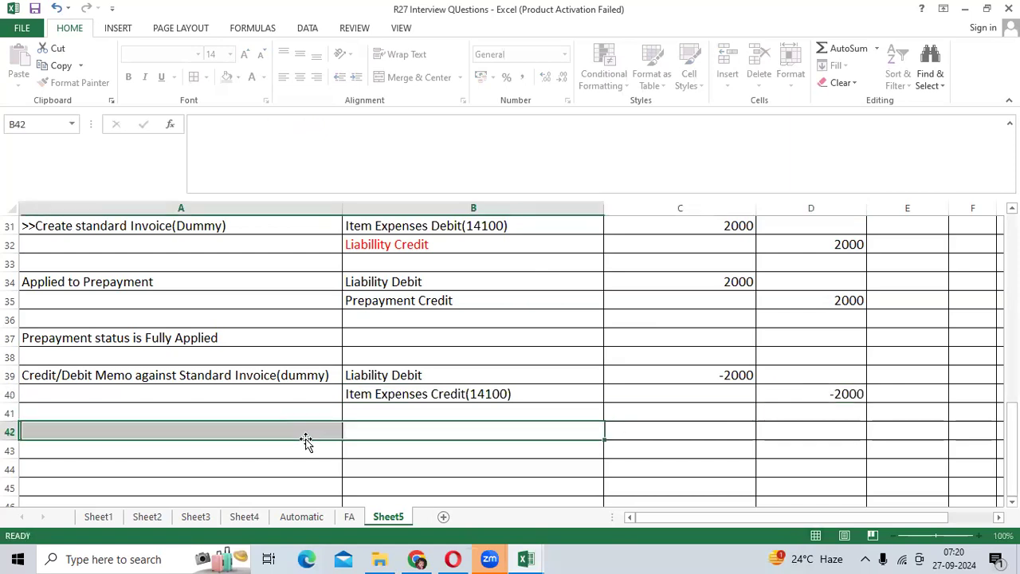
Step: Start the Refund entry with Cash Clearing Debit -2000 in row 42
type("Refund")
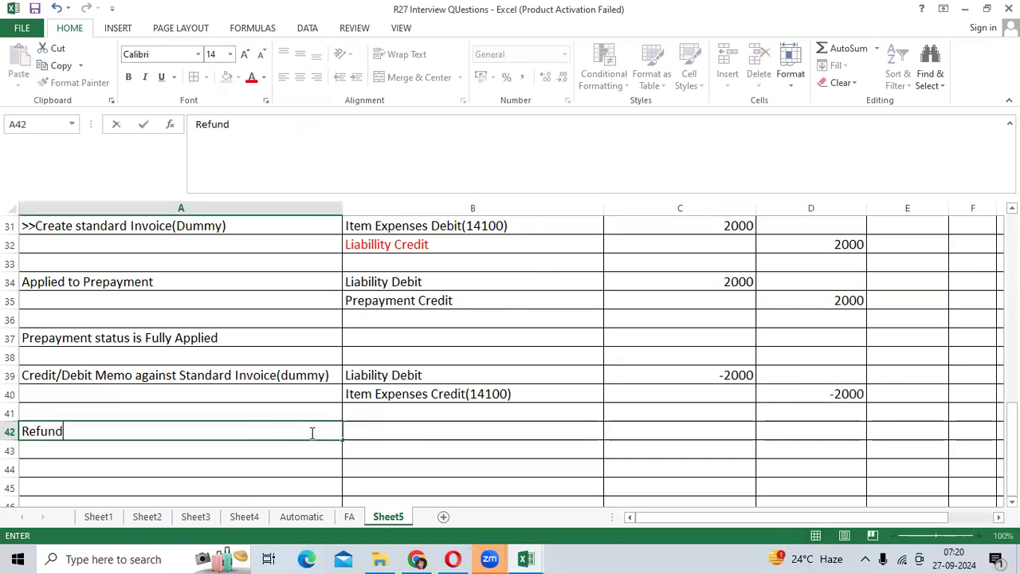
key("Tab")
type("C")
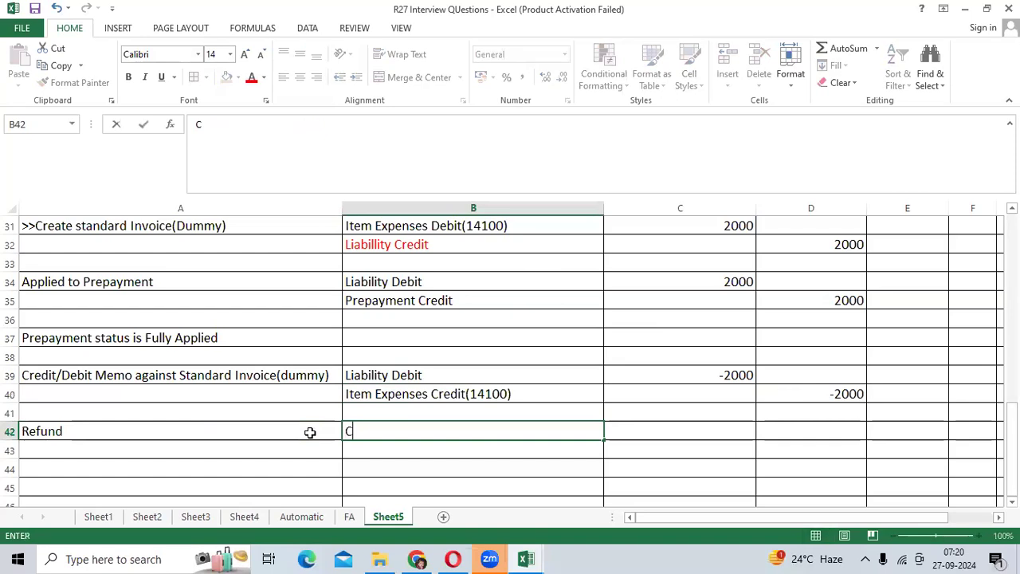
type("ash Clearing D")
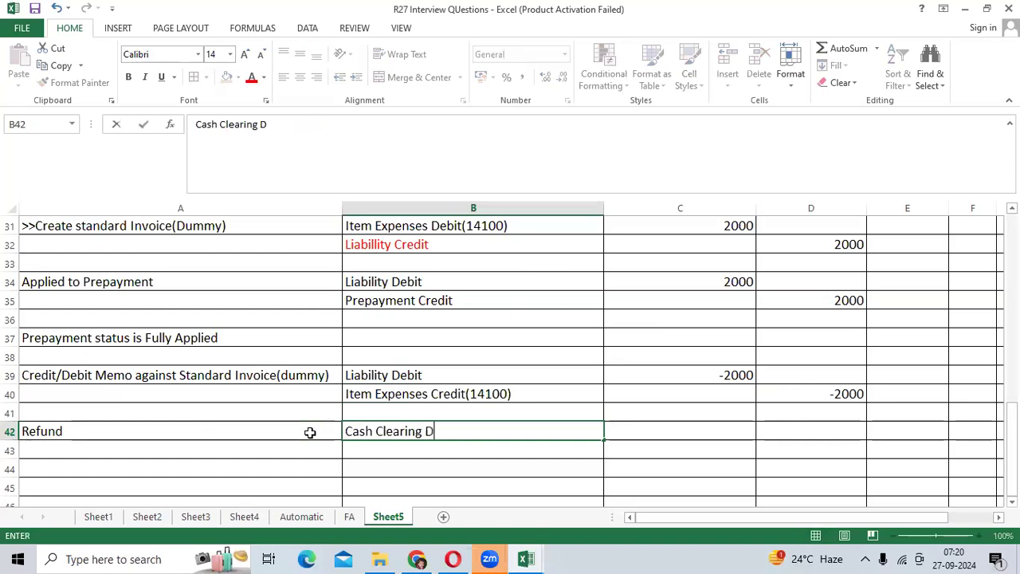
type("ebit")
key("Tab")
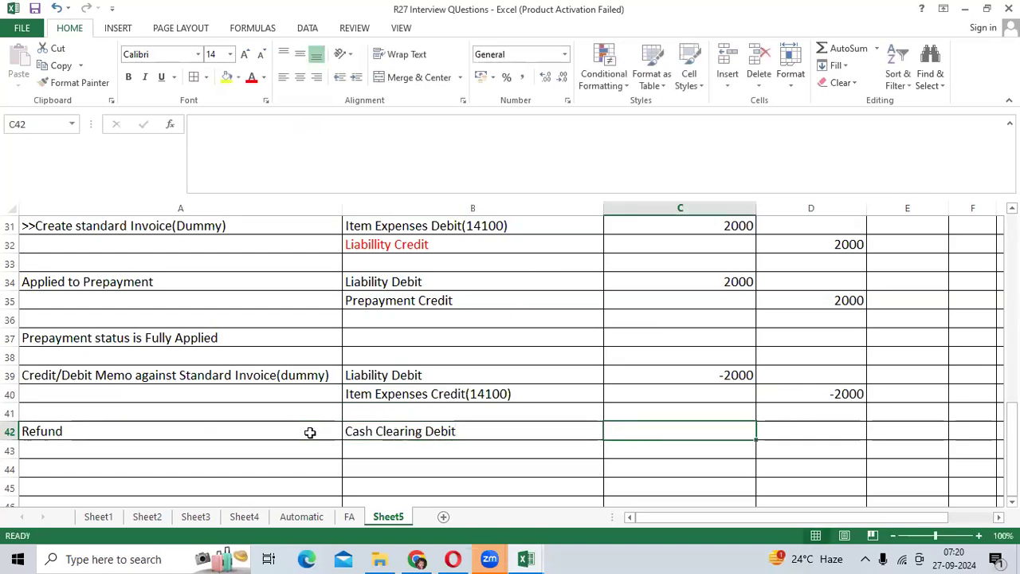
type("-2000")
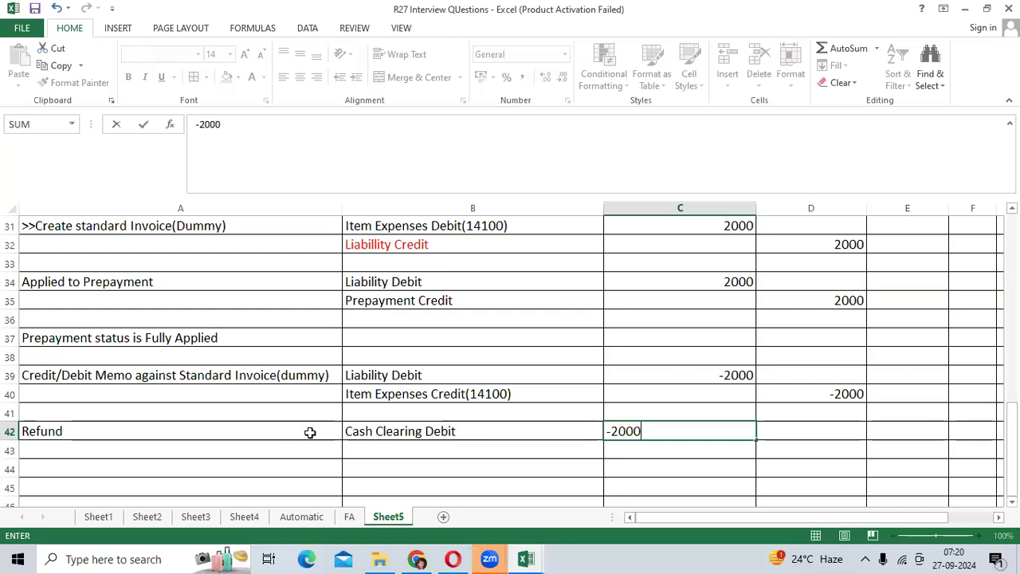
key("Return")
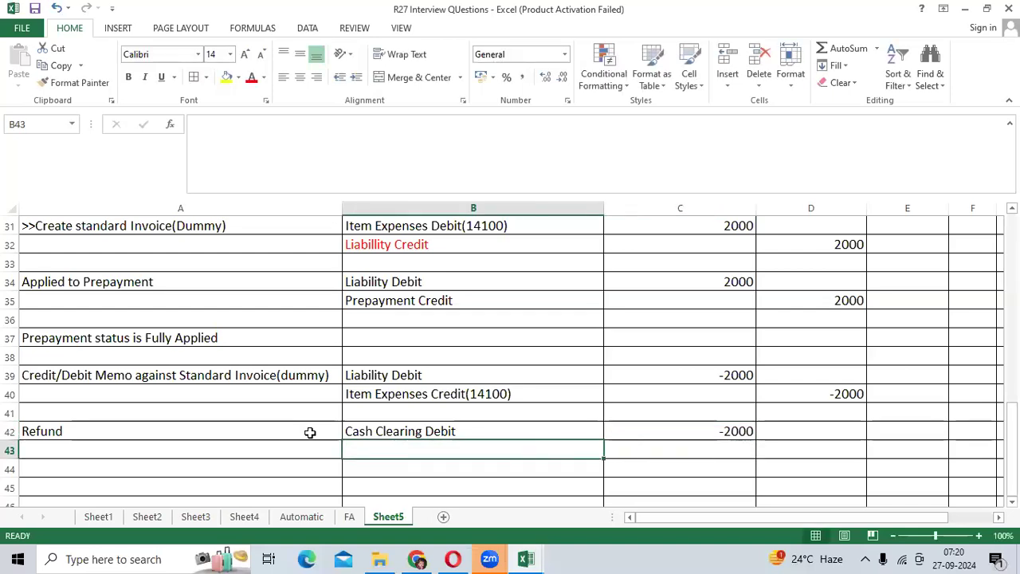
Step: Add Liability Credit with -2000 in D43
type("Liabi")
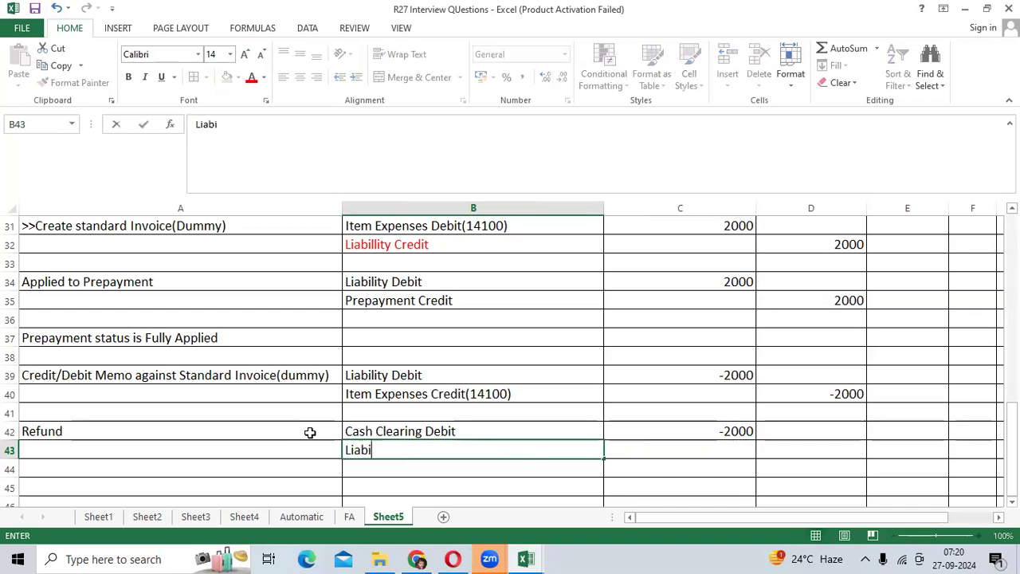
type("lity Credit")
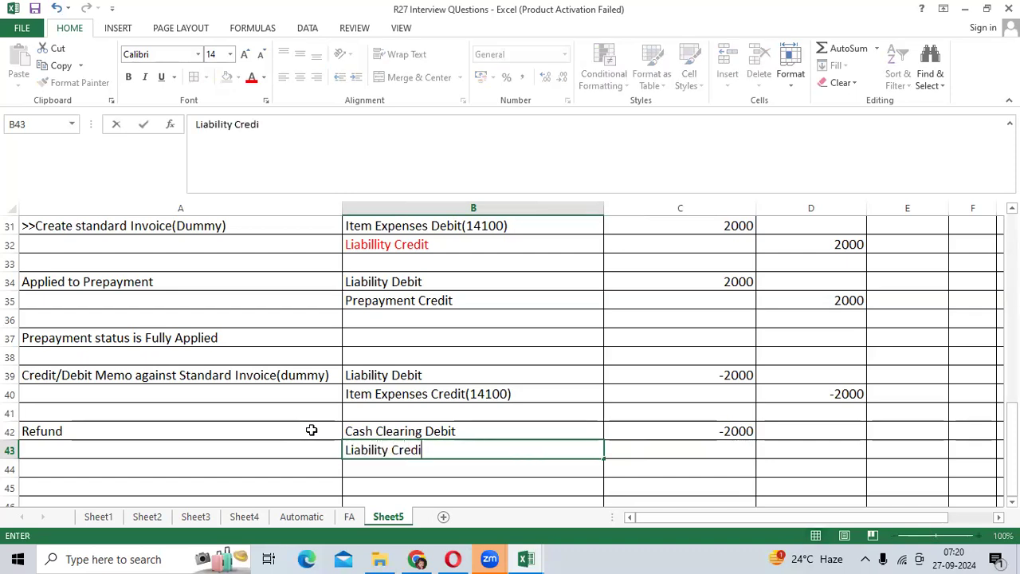
key("Tab")
key("Tab")
type("-2000")
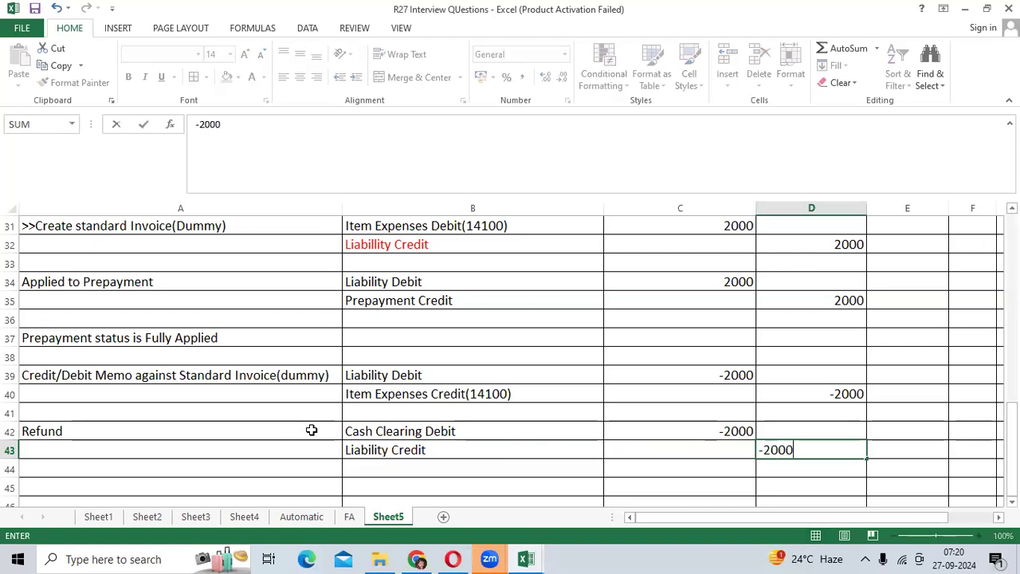
key("ctrl+Return")
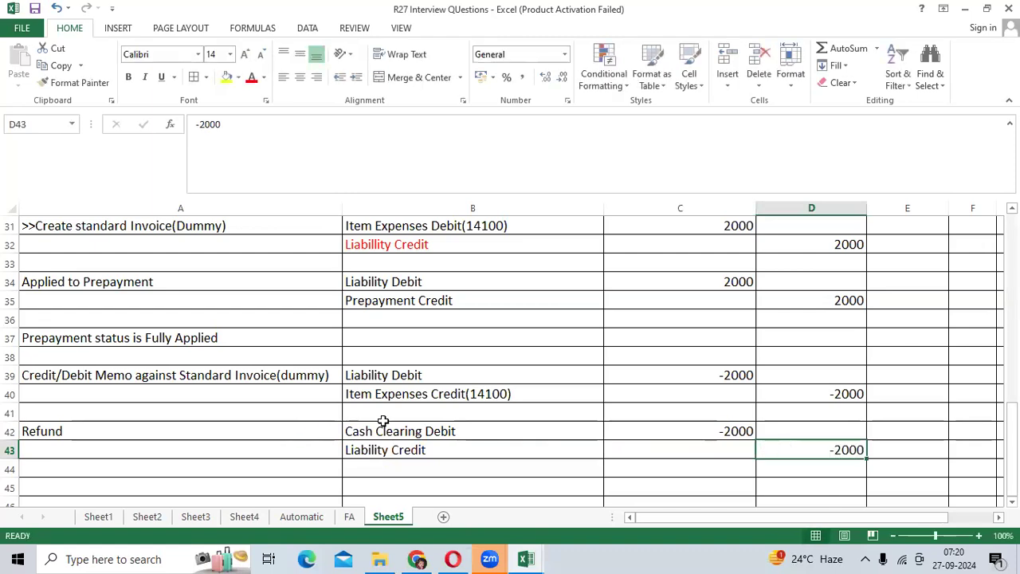
scroll(412, 421, "up", 1)
scroll(490, 416, "up", 2)
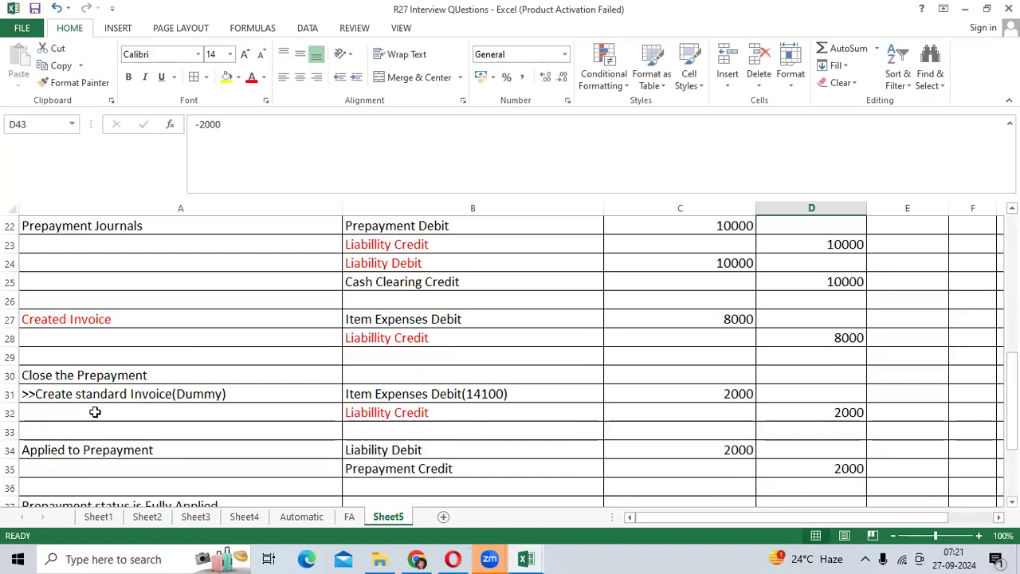
Step: Insert a row above Close the Prepayment and enter Liabillity Debit 8000 in B29:C29
left_click(10, 376)
right_click(11, 376)
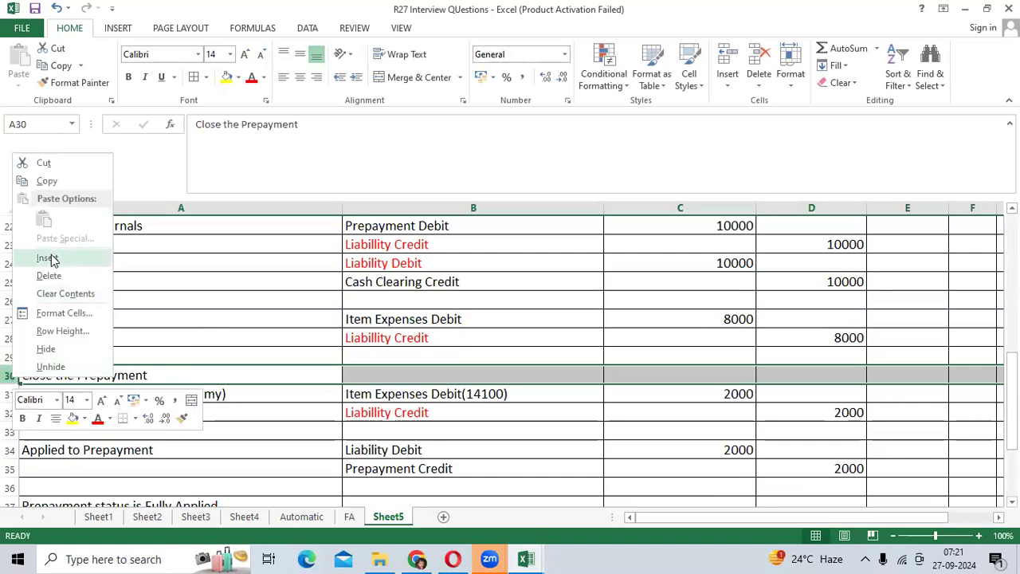
left_click(53, 257)
left_click(380, 360)
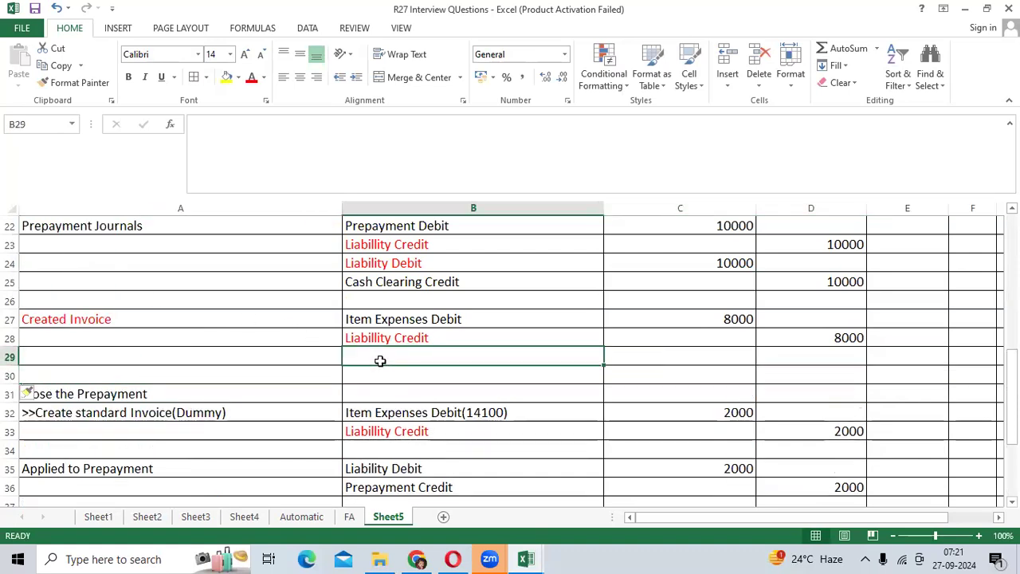
type("Liabillity Credit")
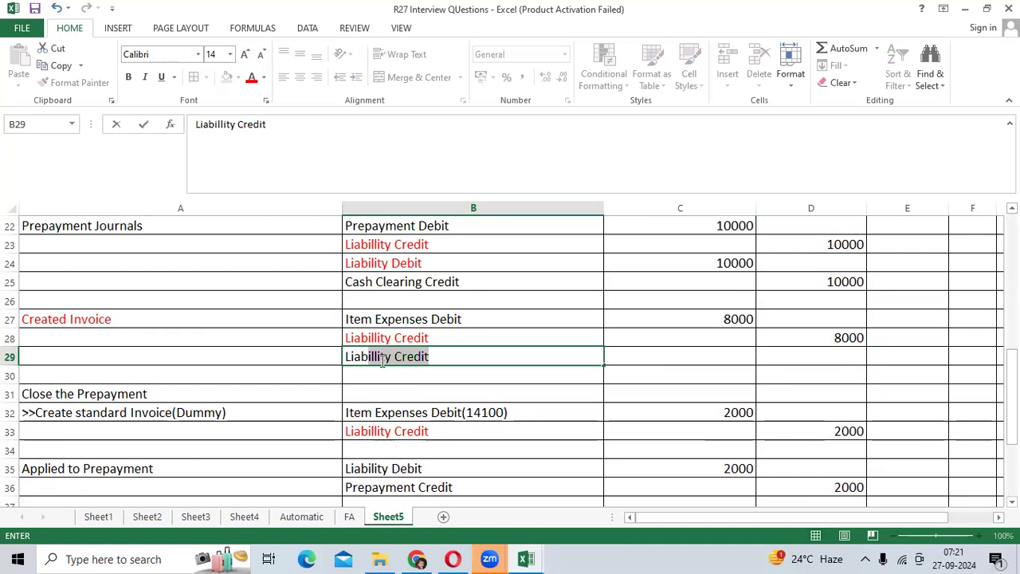
left_click(464, 356)
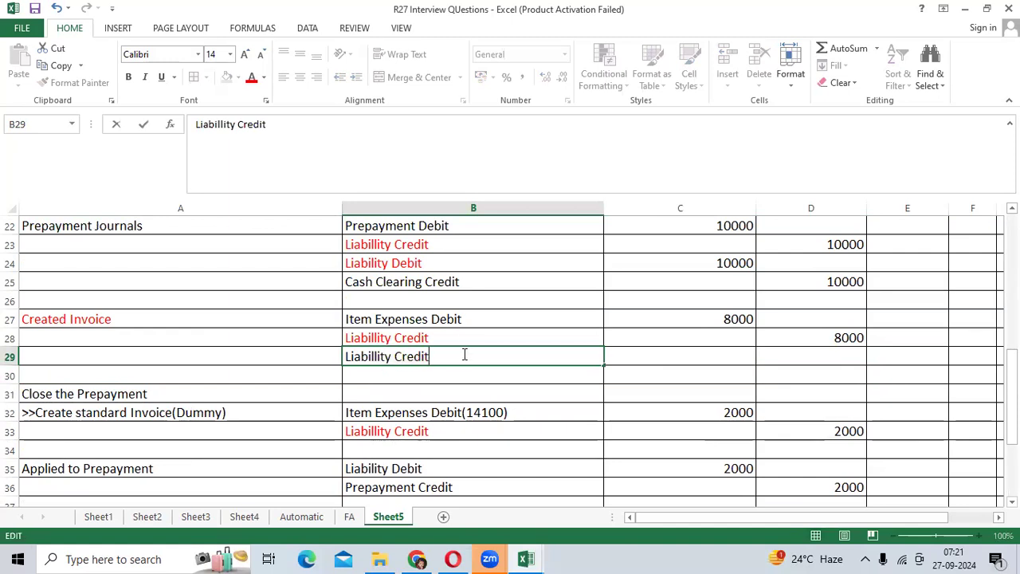
left_click_drag(451, 353, 391, 356)
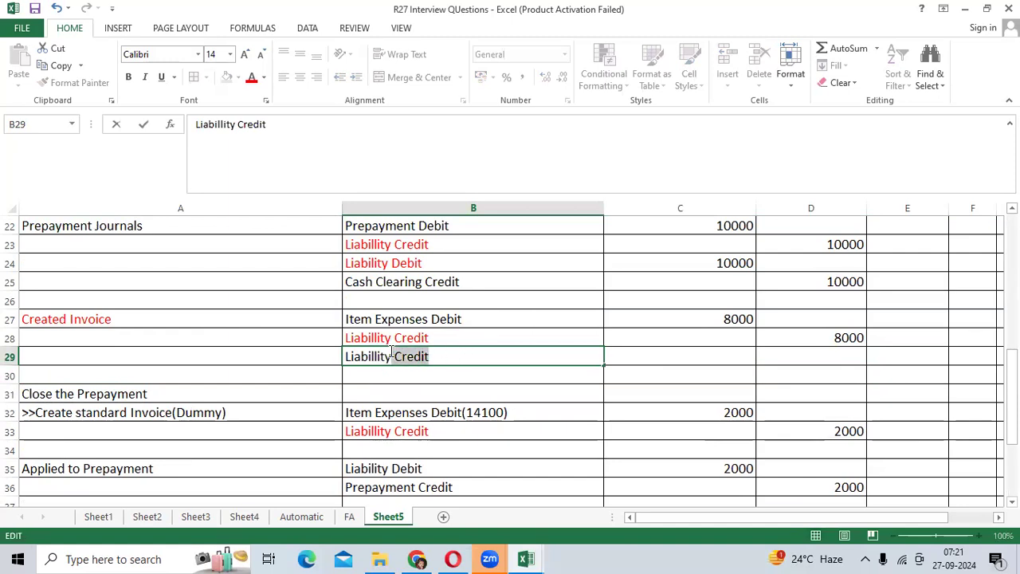
type("Deb")
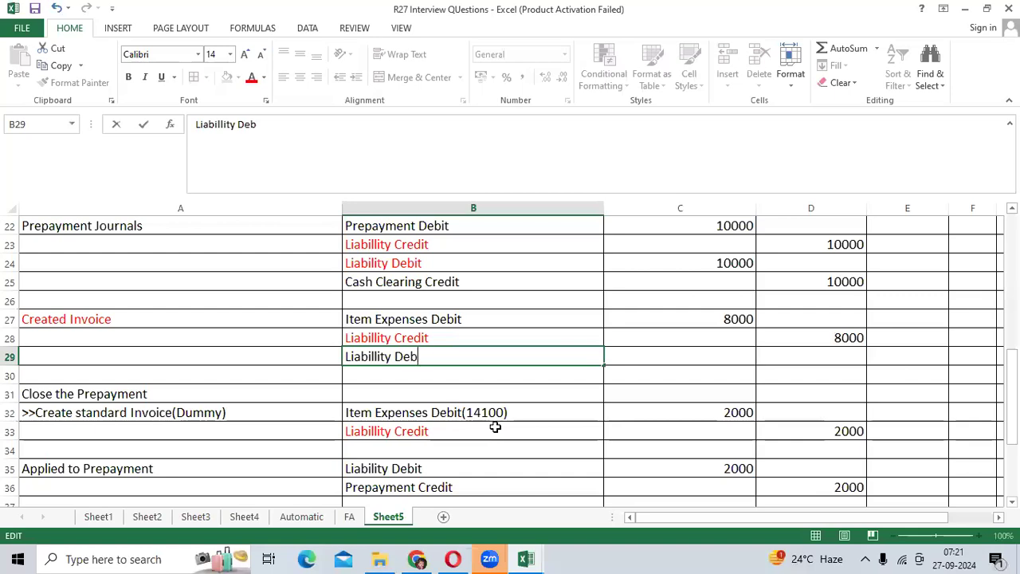
type("it")
key("Tab")
type("80")
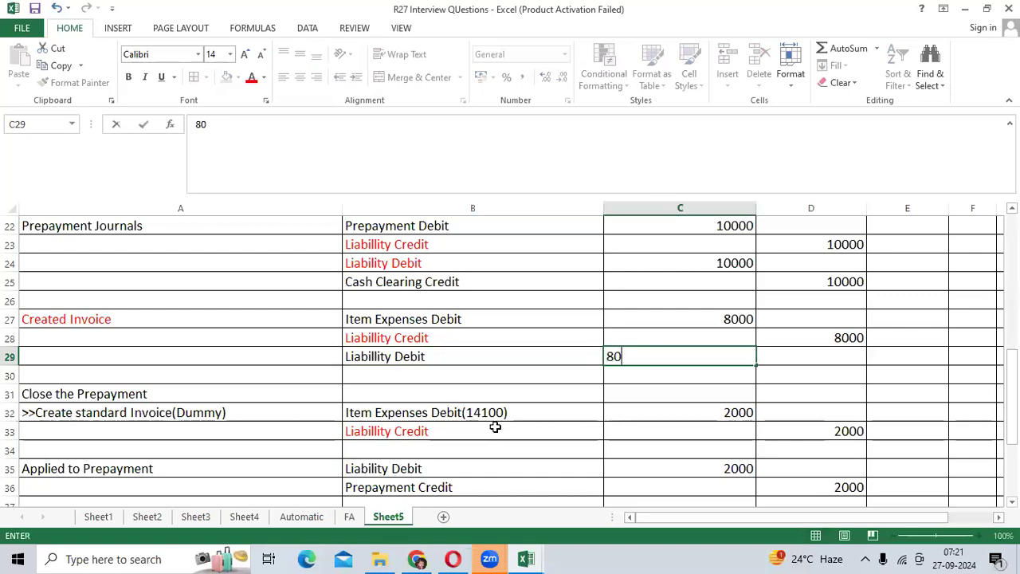
key("Return")
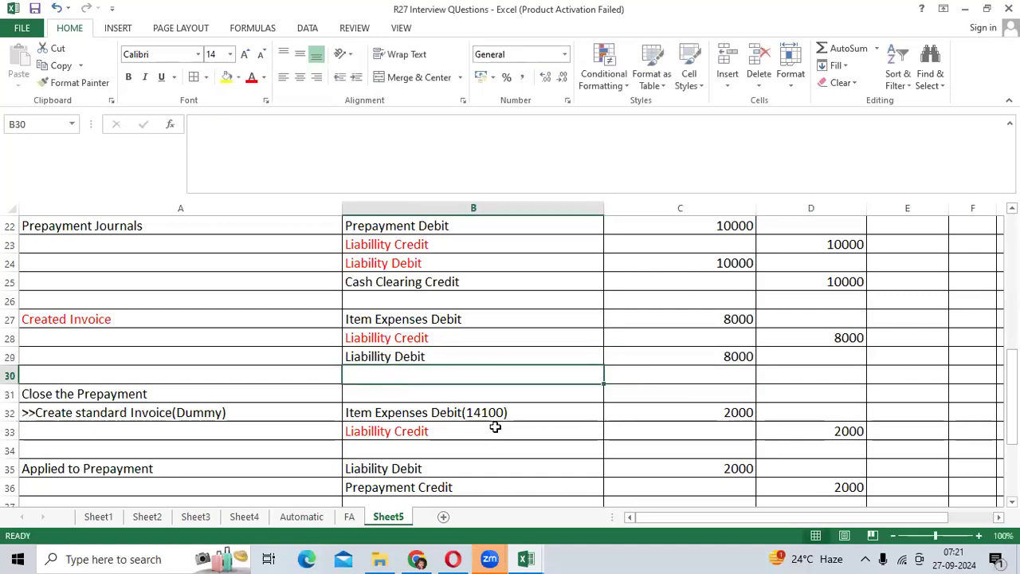
Step: Add Prepayment credit with 8000 in D30
type("Prepayme")
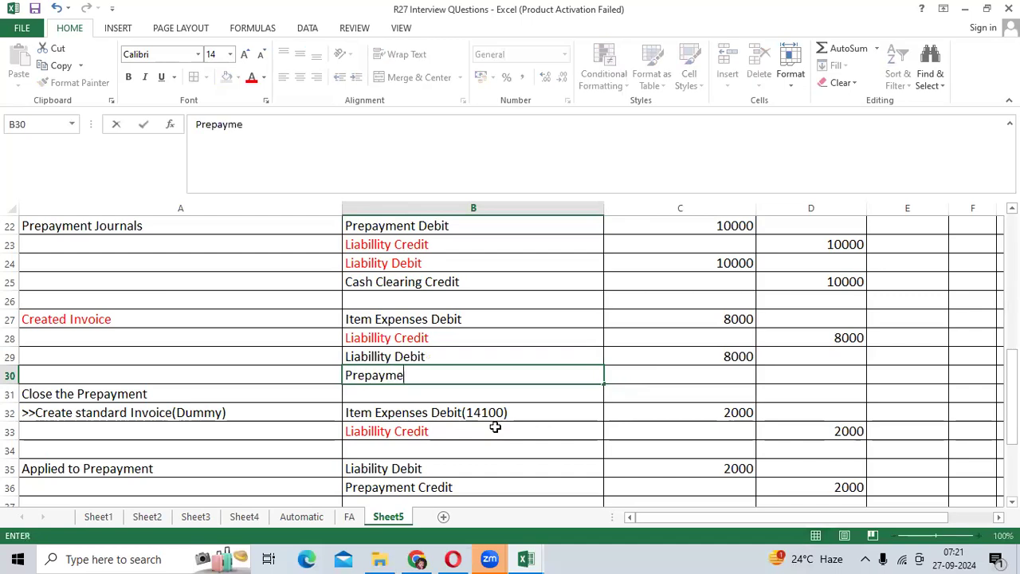
type("nt credit")
key("Tab")
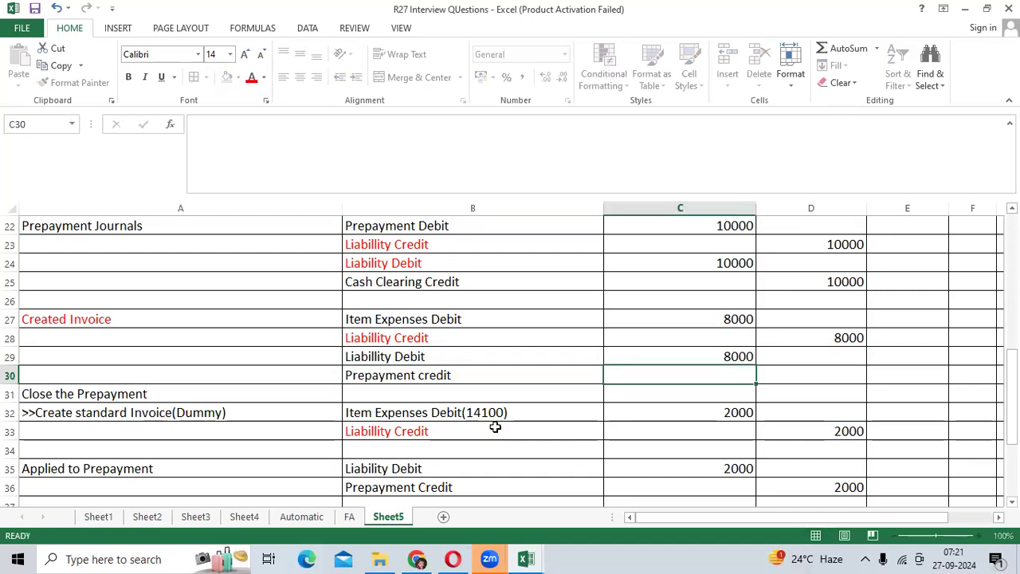
key("Tab")
type("80")
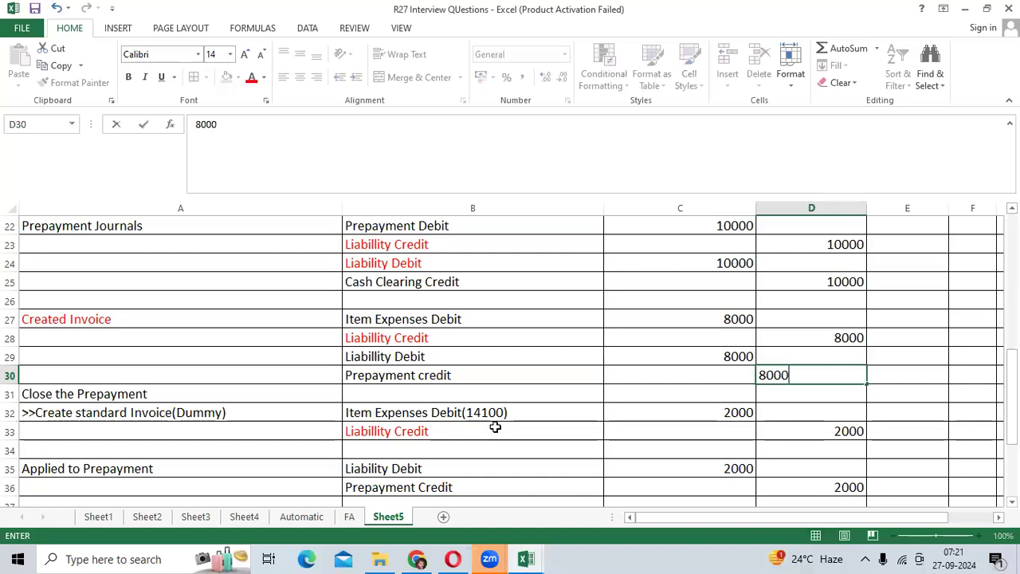
key("ctrl+Return")
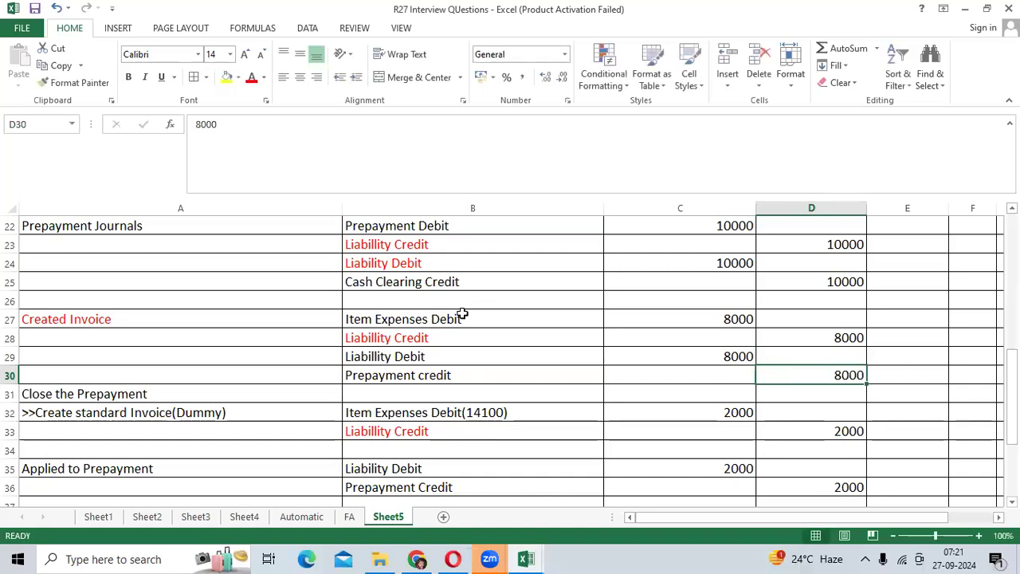
Step: Fill the Prepayment Debit cells B22:C22 orange
scroll(464, 313, "up", 1)
left_click_drag(430, 283, 690, 285)
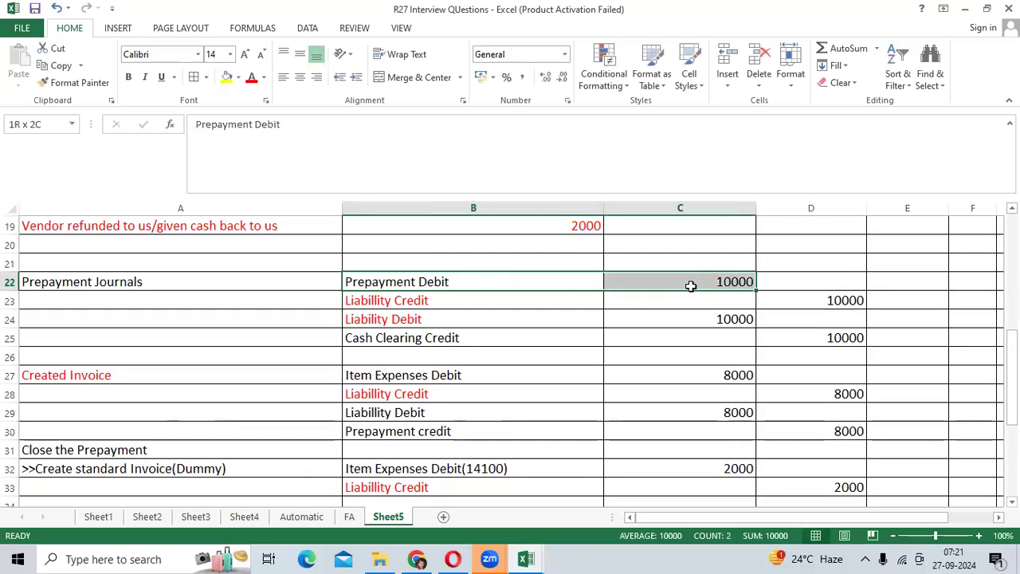
left_click(238, 77)
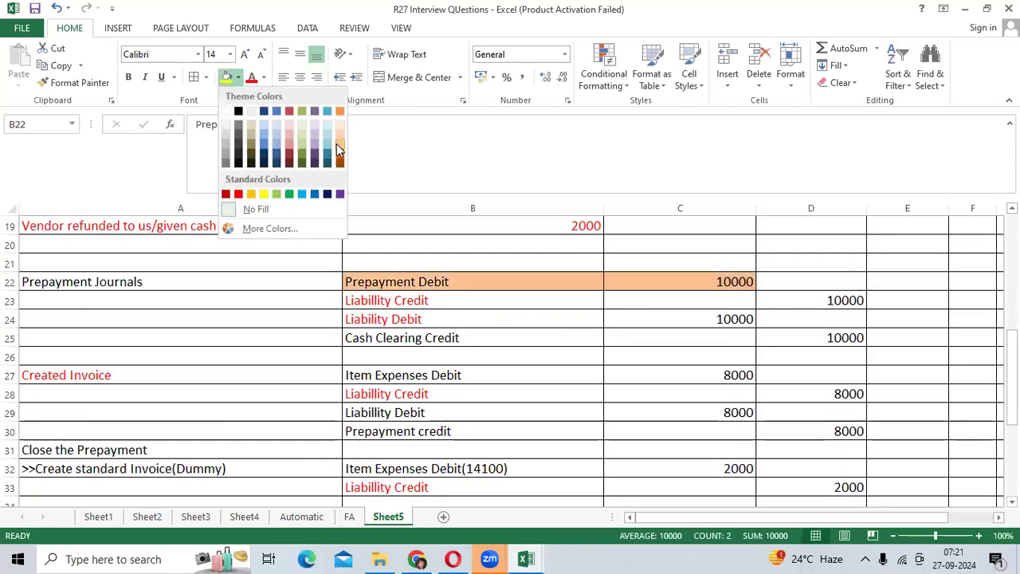
left_click(337, 145)
Step: Fill the Prepayment credit lines in rows 30 and 36 orange
scroll(635, 410, "down", 1)
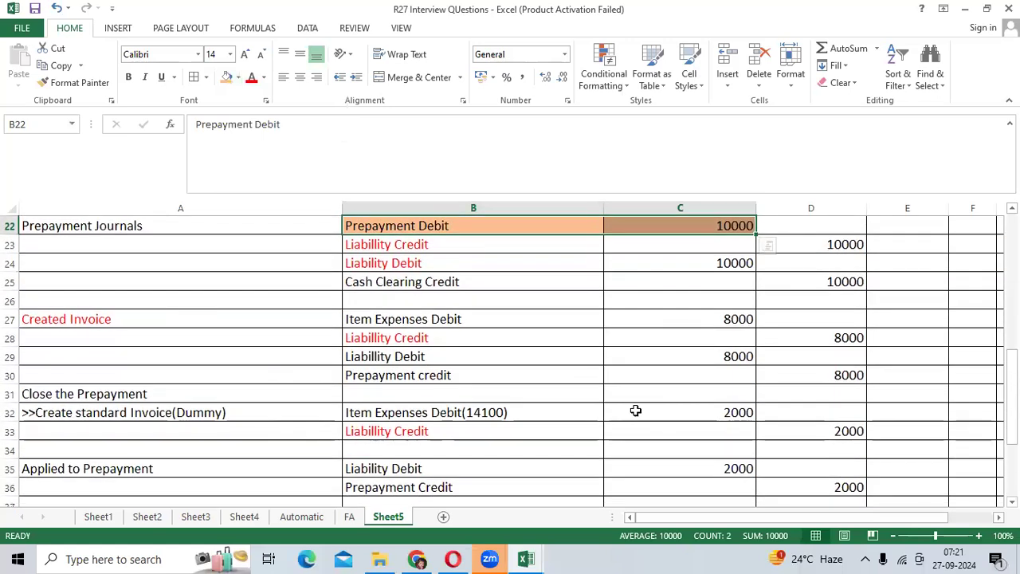
left_click_drag(518, 367, 825, 370)
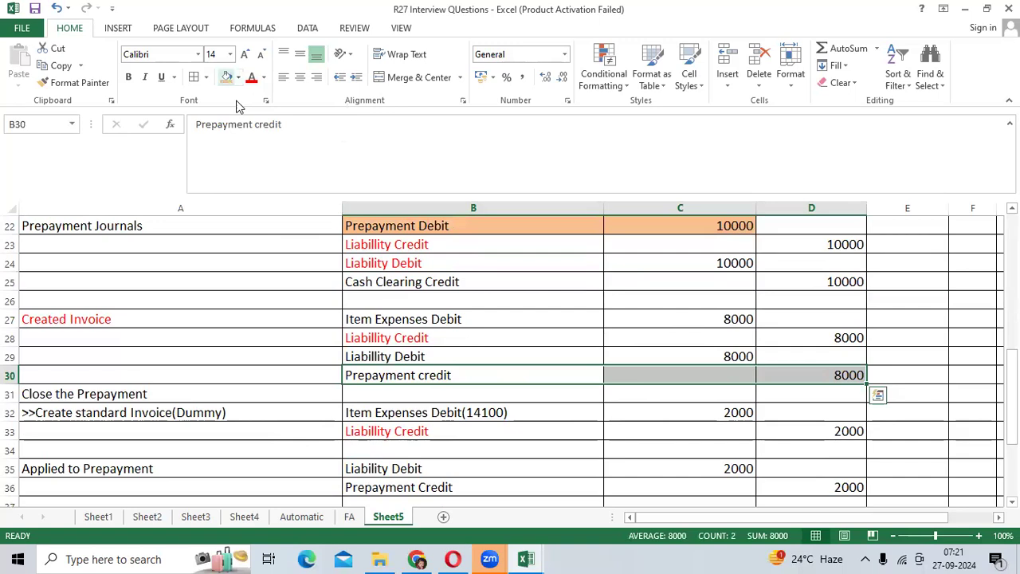
left_click(227, 77)
scroll(606, 391, "down", 1)
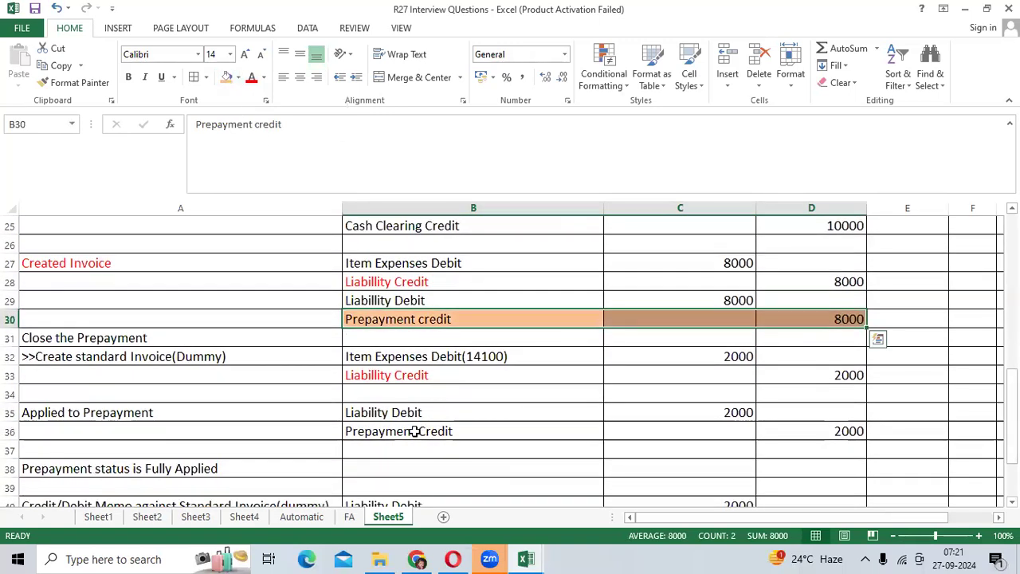
left_click_drag(414, 431, 846, 430)
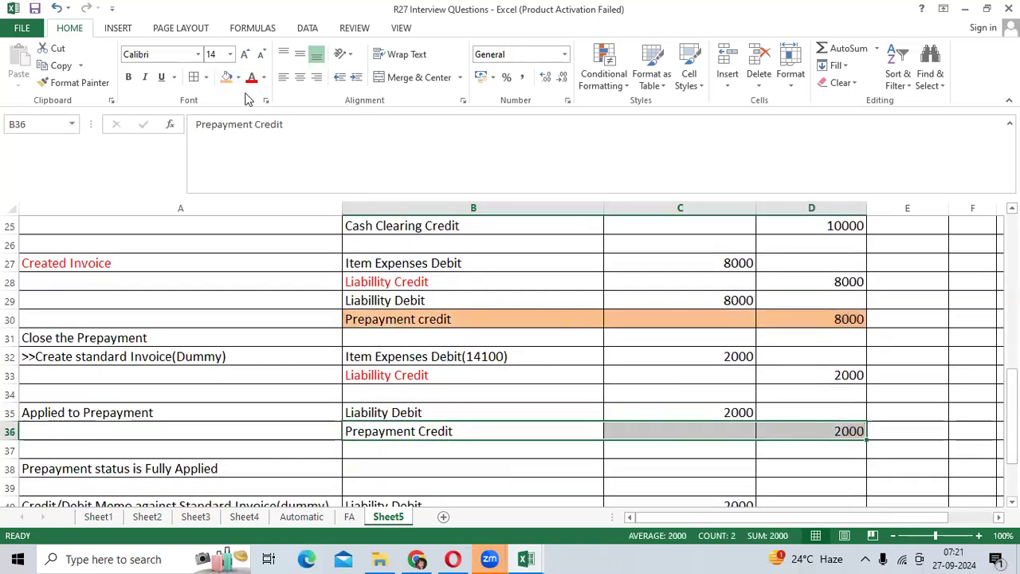
left_click(226, 76)
Step: Select cells in rows 22, 30 and 36 to check the prepayment amounts
scroll(505, 276, "up", 1)
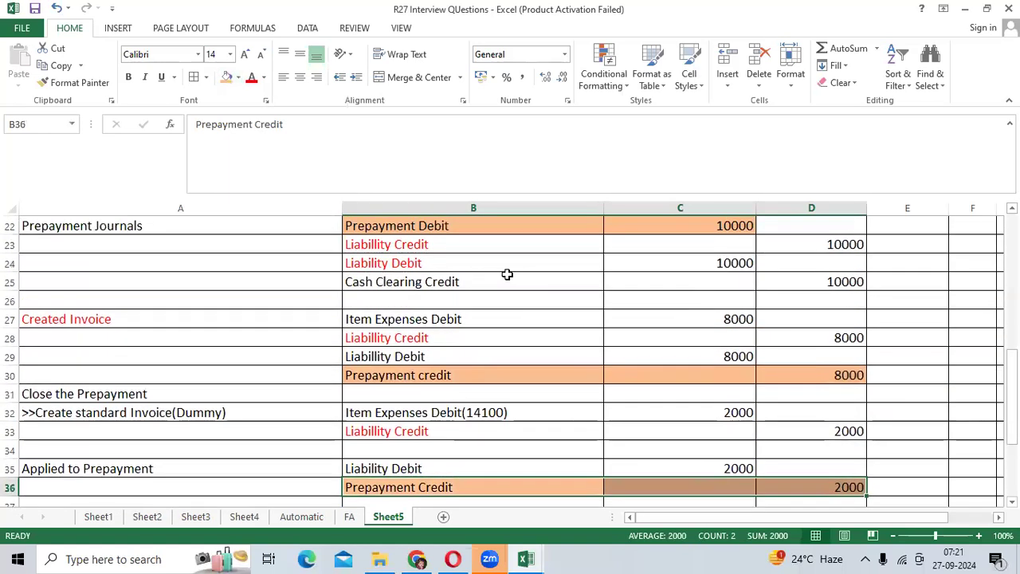
left_click(486, 228)
left_click(715, 226)
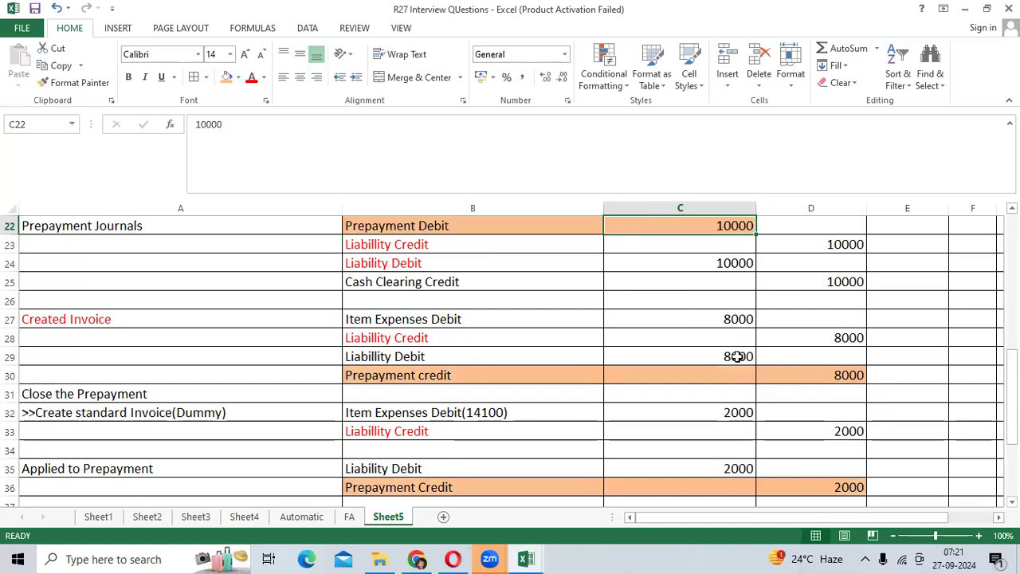
left_click_drag(740, 355, 834, 371)
scroll(734, 420, "down", 1)
scroll(734, 419, "down", 1)
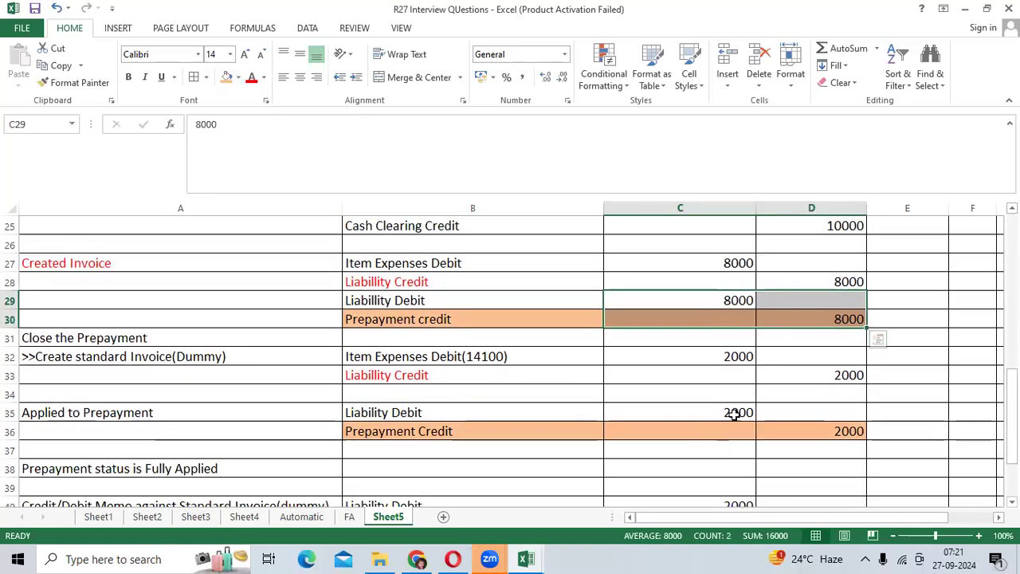
left_click_drag(735, 410, 804, 425)
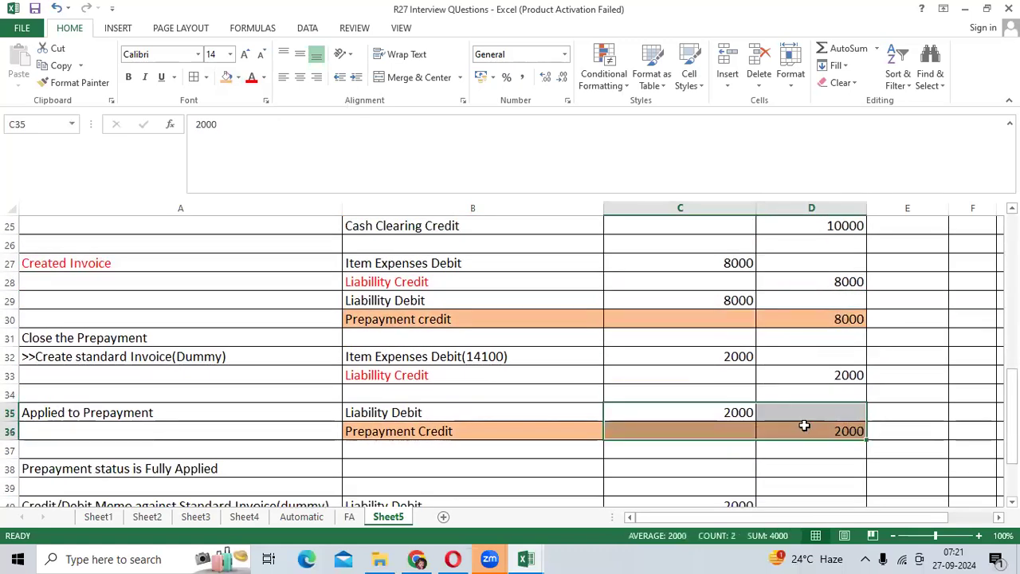
left_click(701, 424)
scroll(698, 423, "down", 1)
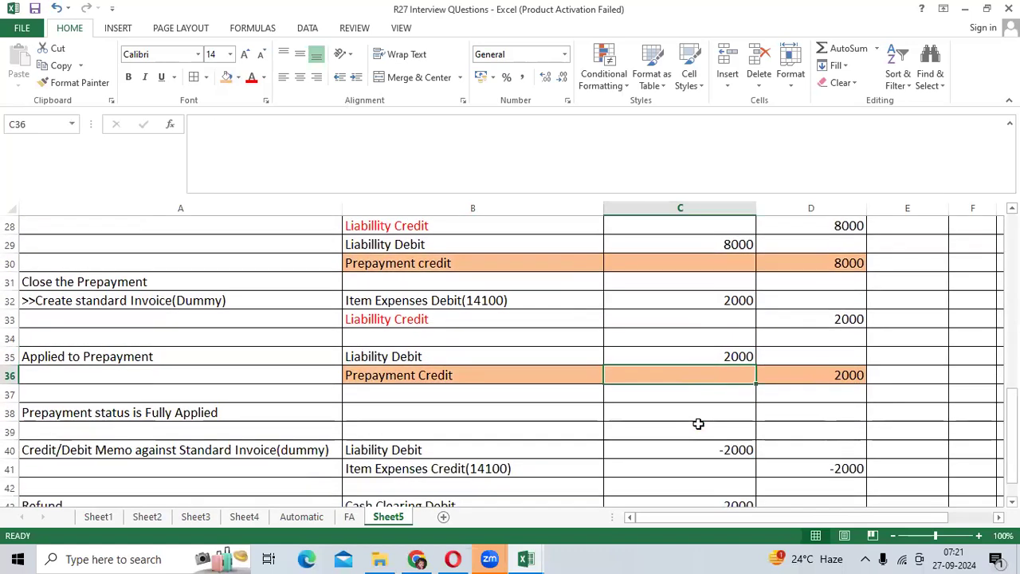
scroll(199, 431, "down", 1)
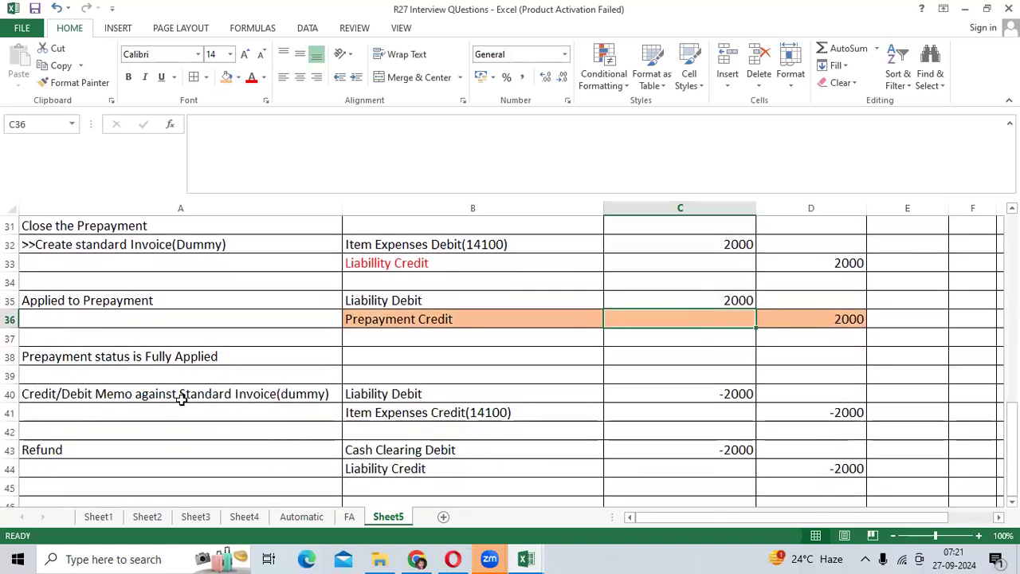
Step: Fill the memo's Liability Debit row 40 and refund's Liability Credit row 44 orange
left_click(182, 395)
left_click_drag(382, 395, 664, 392)
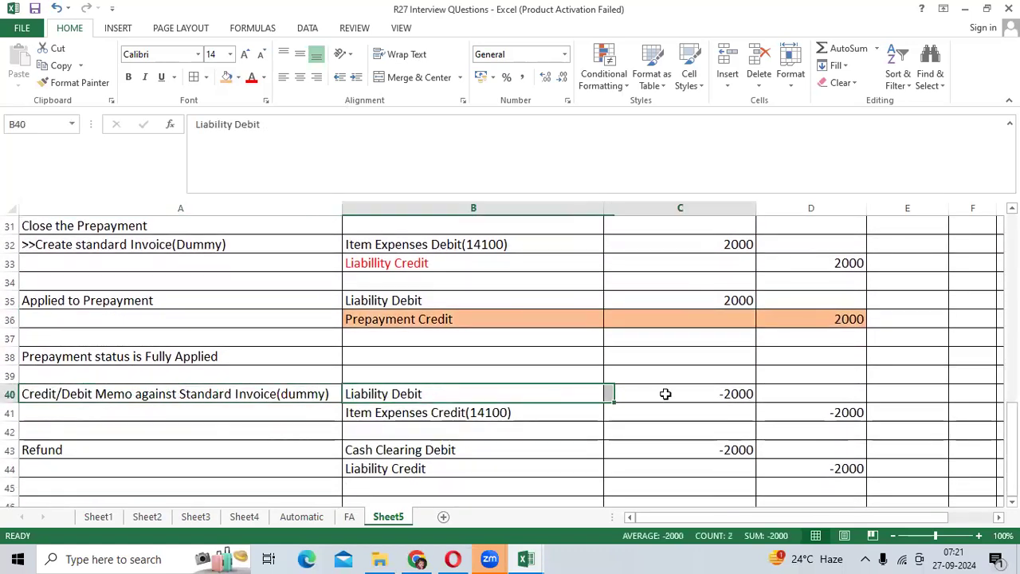
left_click(227, 78)
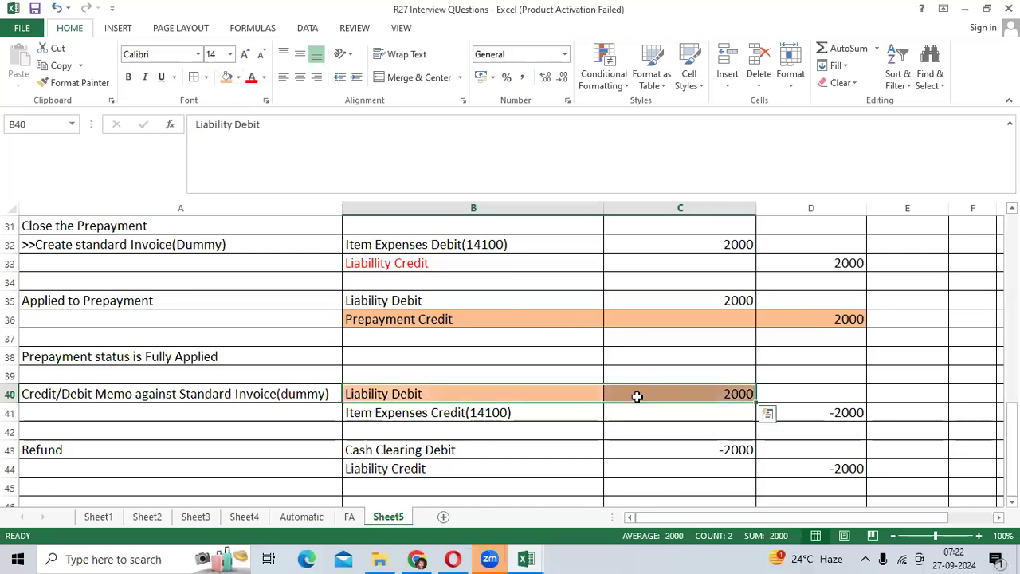
left_click_drag(412, 469, 815, 467)
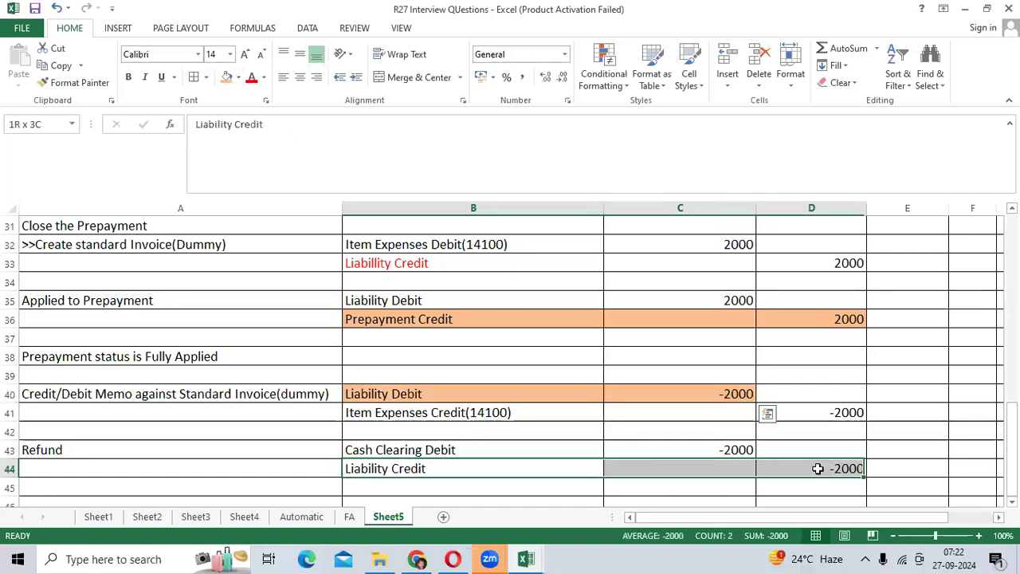
left_click(227, 77)
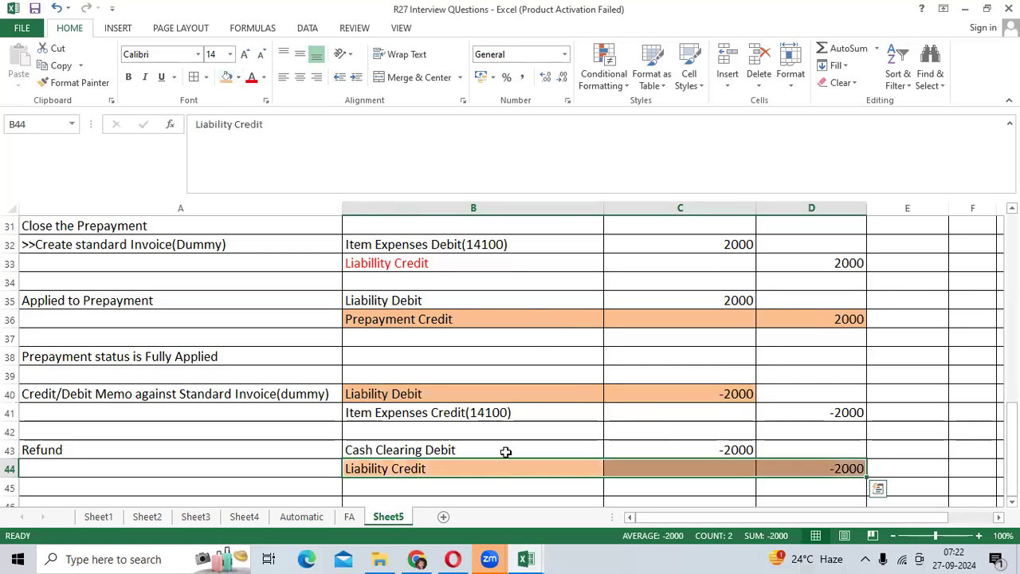
Step: Fill the Item Expenses Debit(14100) line B32:C32 orange and select B41:D41
left_click_drag(473, 244, 674, 252)
left_click(227, 77)
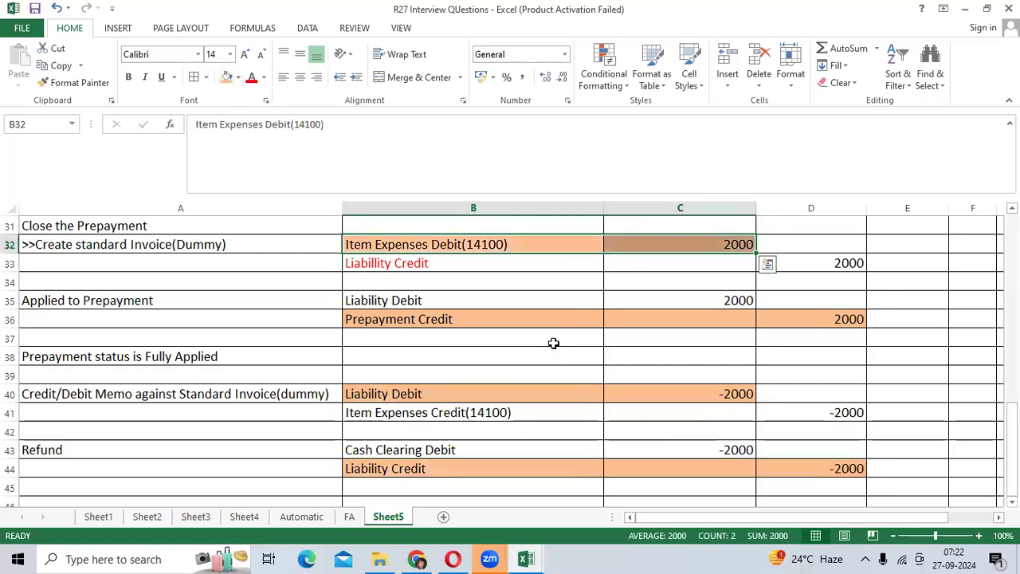
left_click_drag(843, 409, 637, 429)
left_click_drag(577, 423, 555, 407)
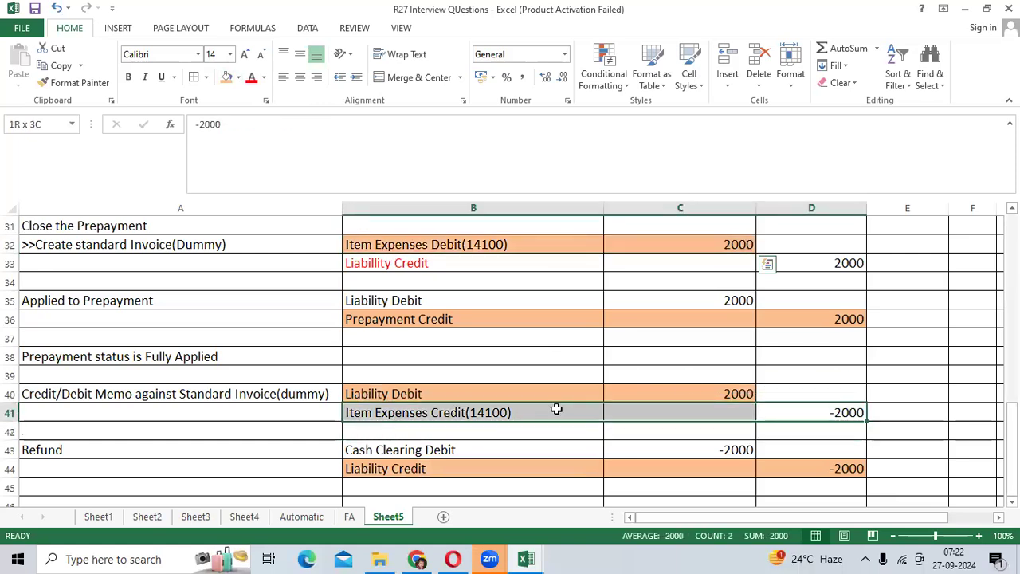
Step: Fill B41:D41 orange, then select the A38 status note and A35 heading
left_click(227, 78)
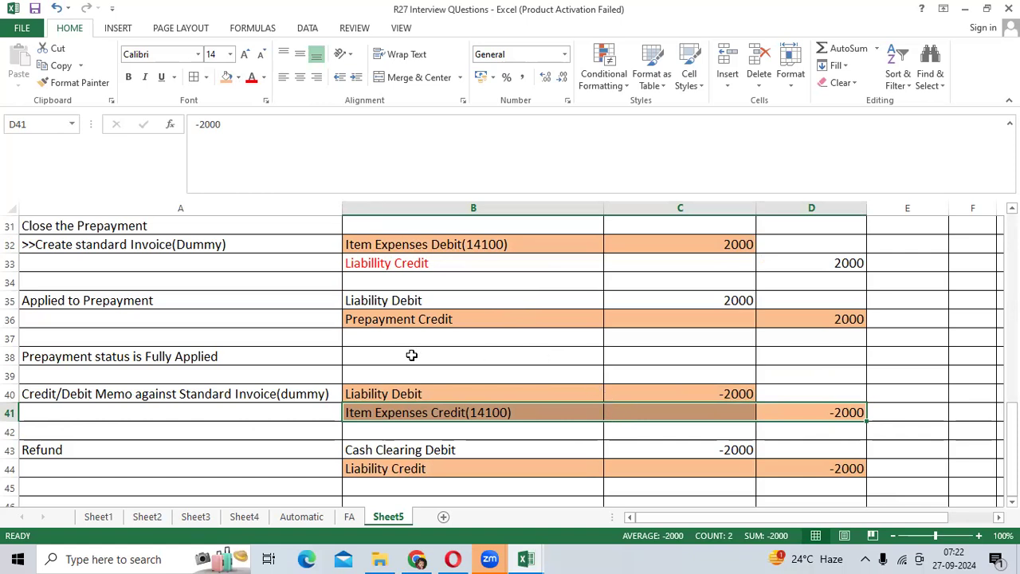
left_click(249, 351)
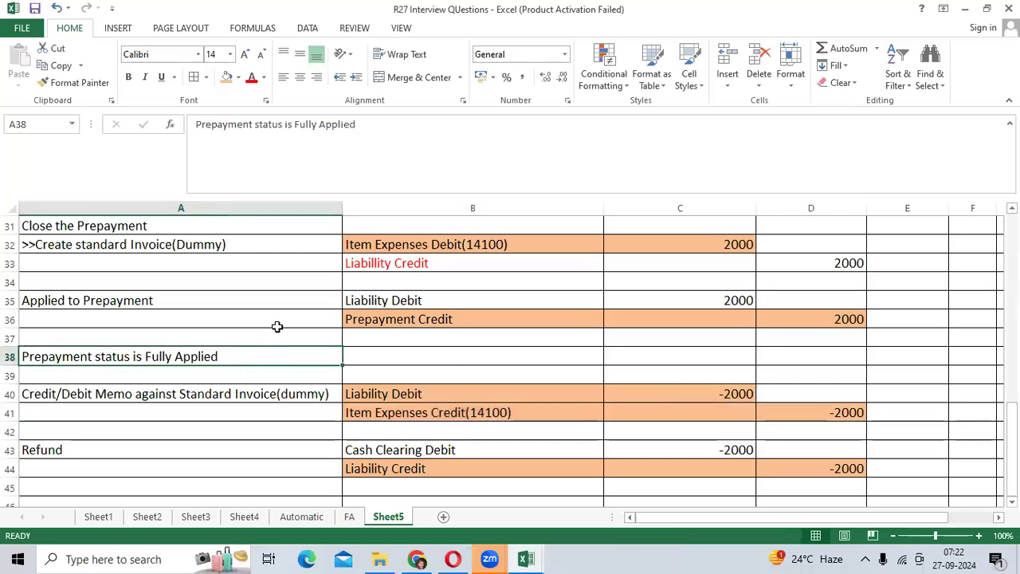
left_click(271, 299)
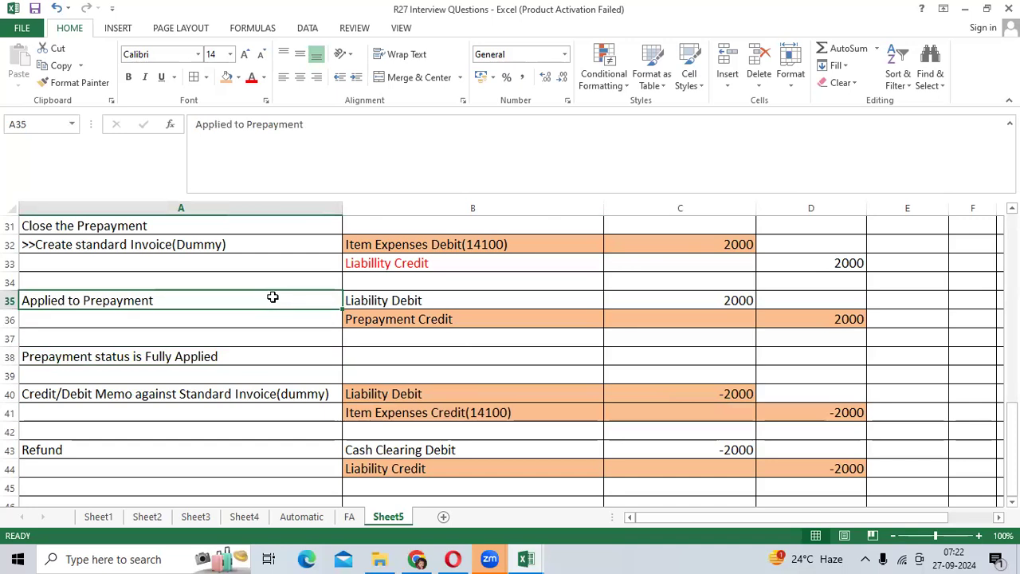
scroll(272, 297, "up", 4)
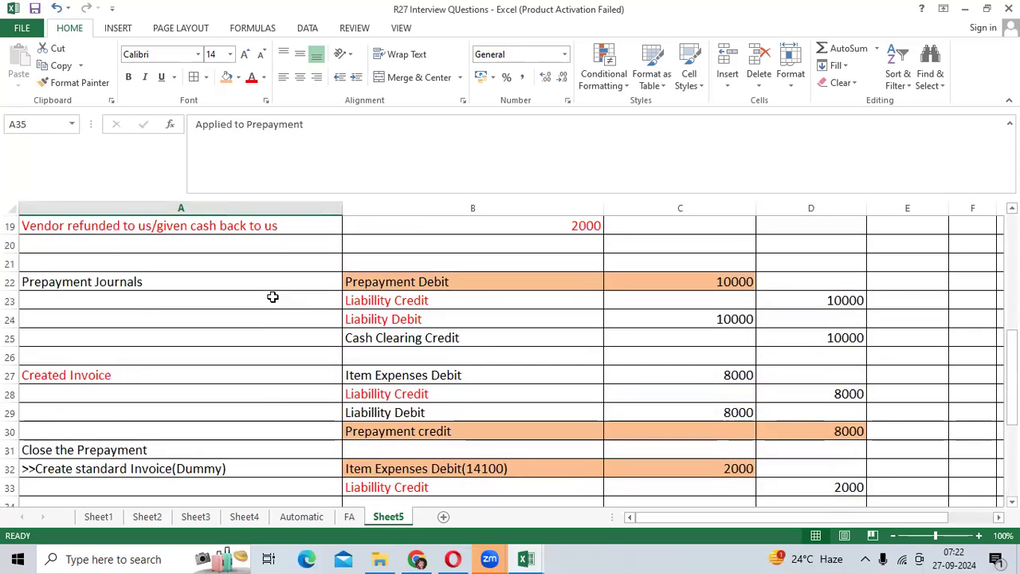
scroll(273, 297, "down", 1)
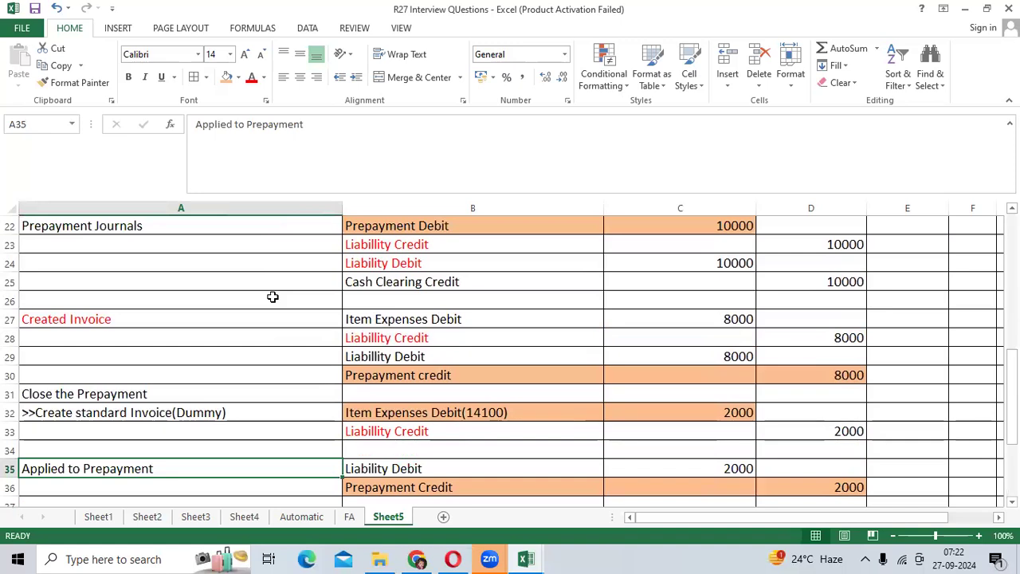
left_click_drag(358, 323, 718, 321)
scroll(592, 369, "down", 5)
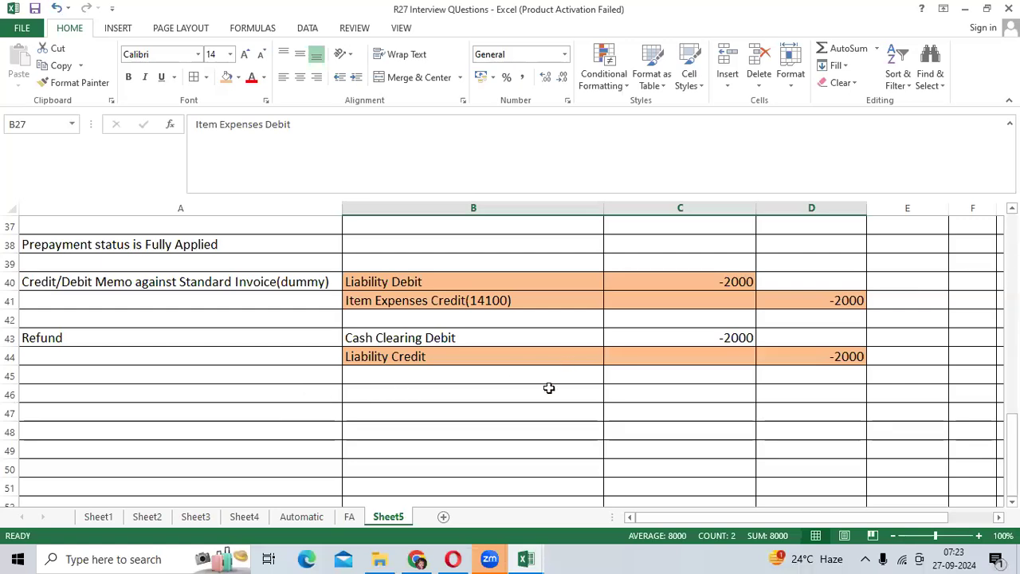
scroll(544, 387, "up", 3)
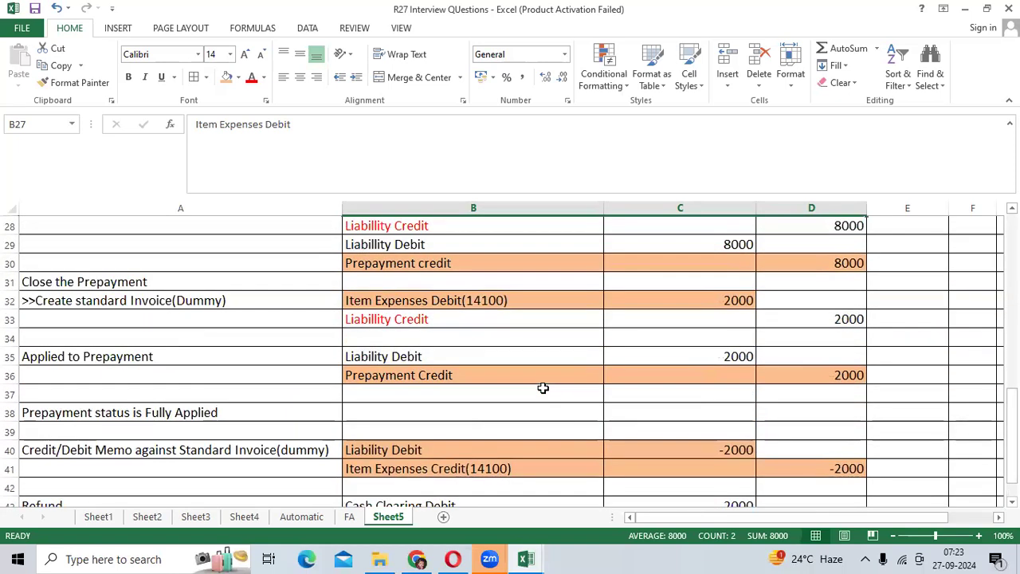
scroll(550, 374, "down", 3)
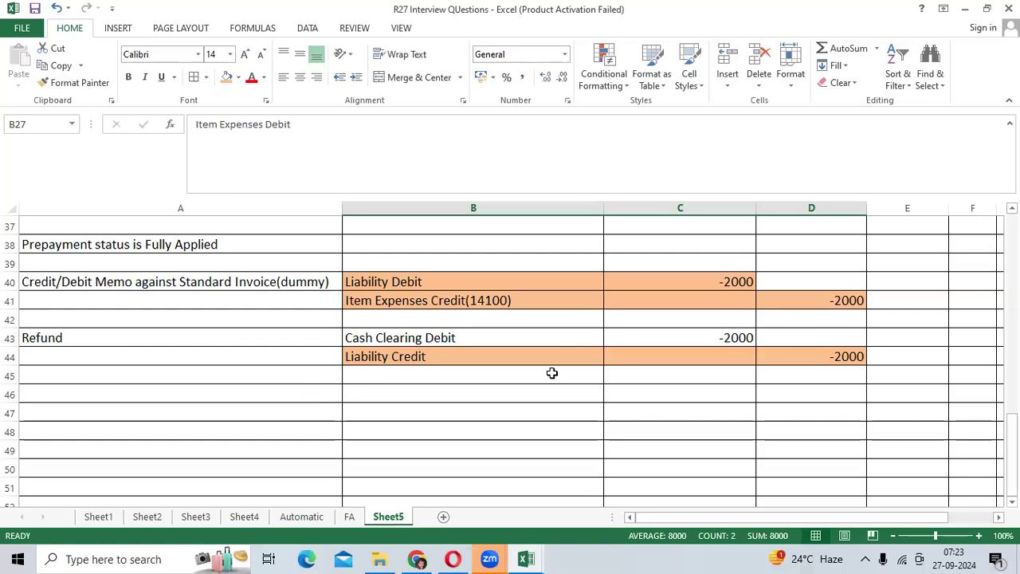
scroll(550, 373, "up", 6)
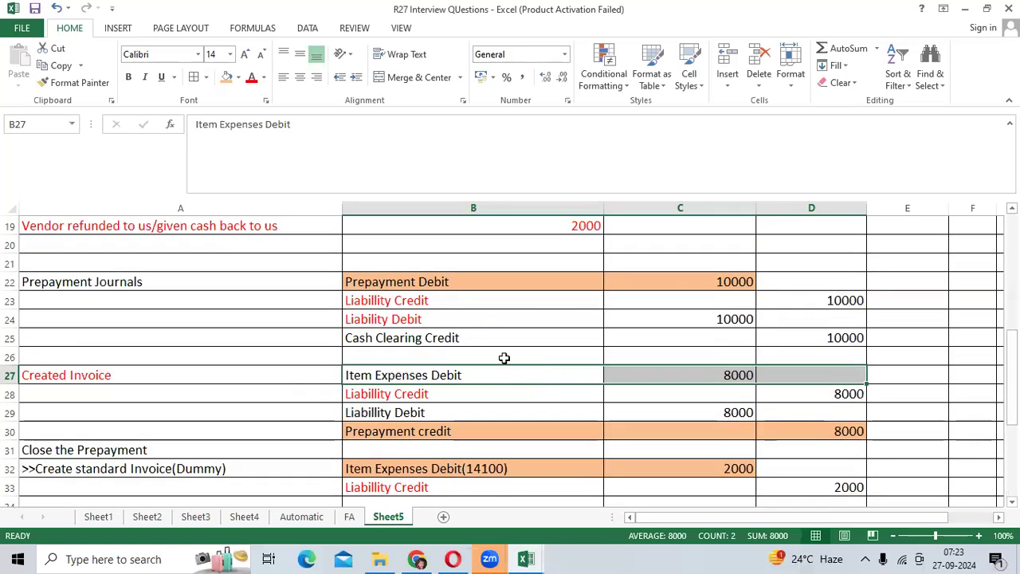
scroll(486, 375, "up", 2)
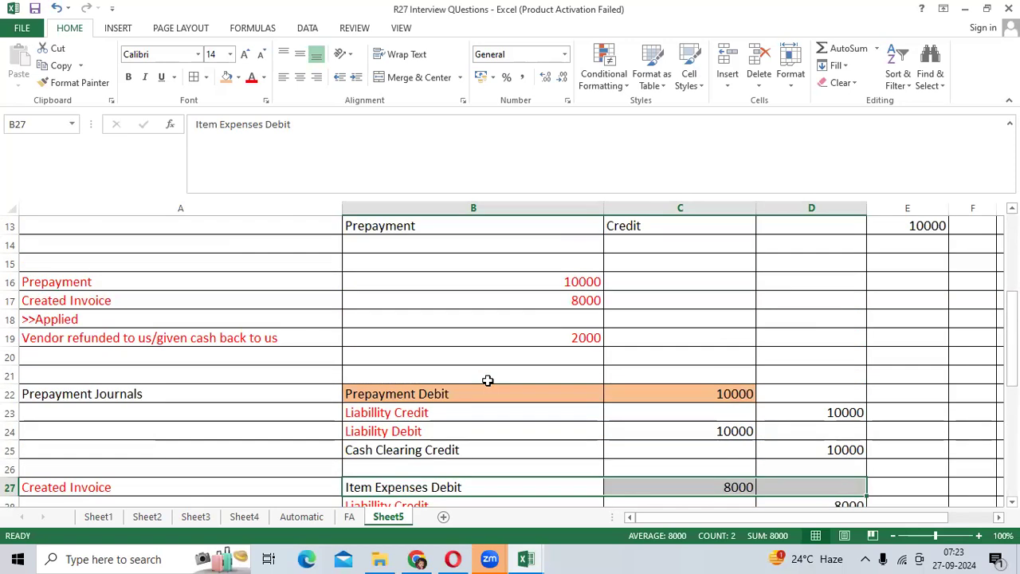
scroll(488, 380, "up", 1)
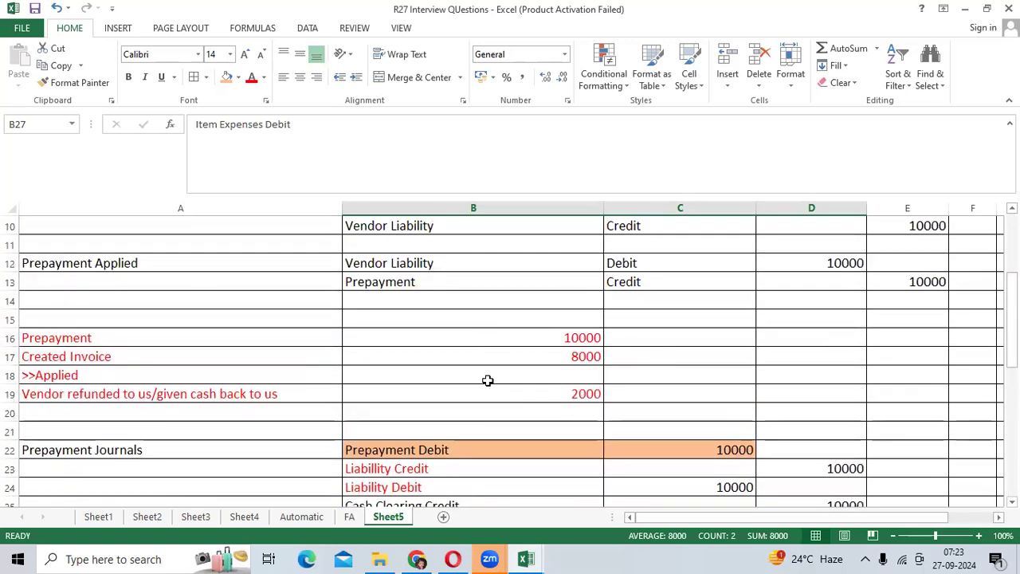